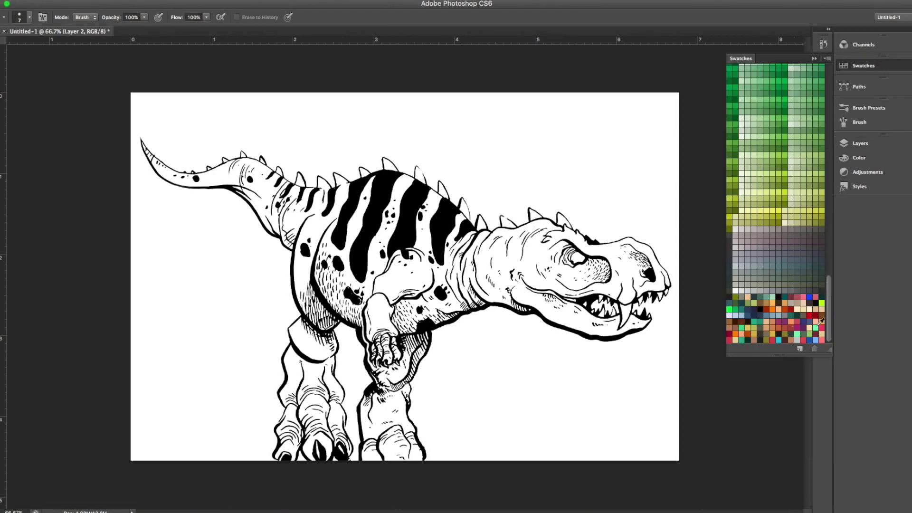
# - Start painting red over the body and shrink the brush to 14 px
pyautogui.moveTo(370, 266); pyautogui.dragTo(494, 257)
pyautogui.scroll(3, 561, 256)
pyautogui.rightClick(561, 257)
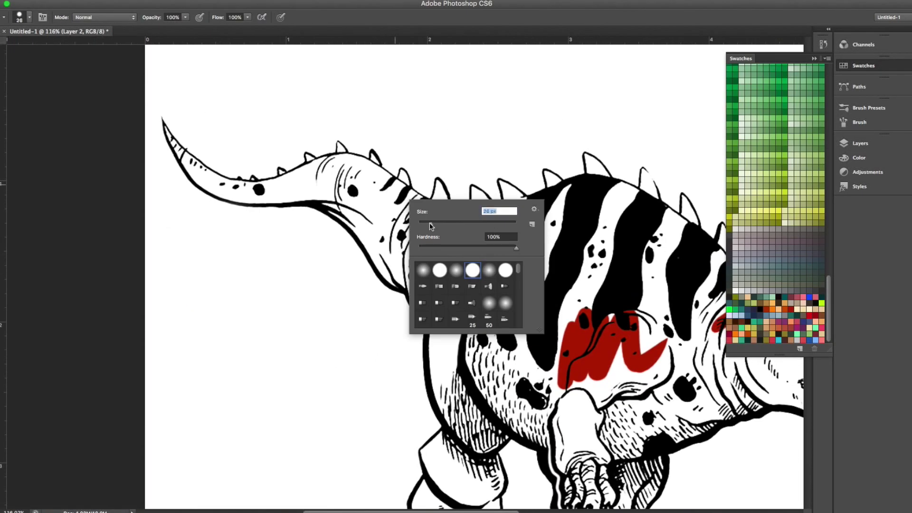
pyautogui.scroll(2, 379, 213)
pyautogui.moveTo(366, 205); pyautogui.dragTo(418, 238)
# - Paint red along the neck, the tail and the upper front leg
pyautogui.moveTo(74, 91)
pyautogui.mouseDown()
pyautogui.moveTo(105, 147)
pyautogui.moveTo(283, 192)
pyautogui.moveTo(316, 122)
pyautogui.mouseUp()
pyautogui.moveTo(390, 270)
pyautogui.mouseDown()
pyautogui.moveTo(276, 183)
pyautogui.moveTo(204, 71)
pyautogui.mouseUp()
pyautogui.moveTo(285, 133); pyautogui.dragTo(266, 285)
pyautogui.moveTo(266, 285)
pyautogui.mouseDown()
pyautogui.moveTo(247, 181)
pyautogui.moveTo(266, 252)
pyautogui.mouseUp()
pyautogui.moveTo(266, 251)
pyautogui.mouseDown()
pyautogui.moveTo(260, 192)
pyautogui.moveTo(269, 313)
pyautogui.mouseUp()
# - Paint red down the front leg and around the front toes
pyautogui.scroll(-5, 268, 313)
pyautogui.moveTo(248, 285); pyautogui.dragTo(249, 309)
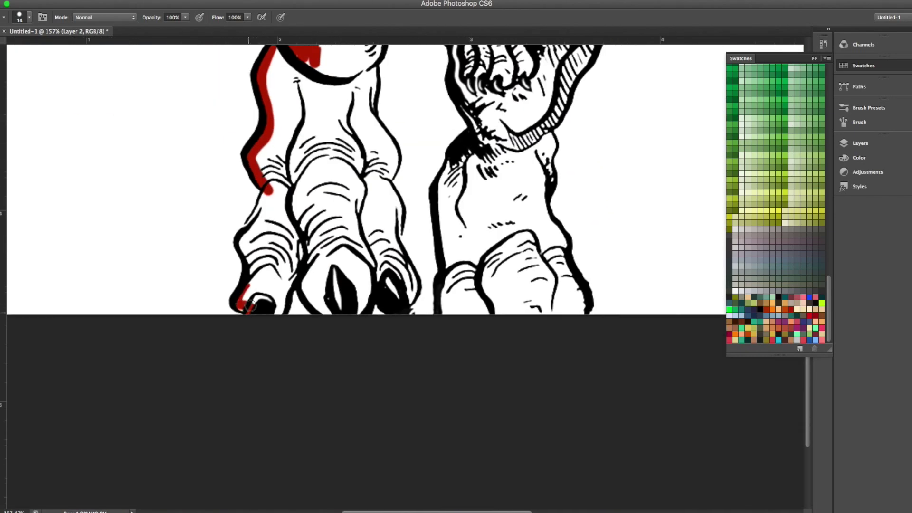
pyautogui.moveTo(259, 211)
pyautogui.mouseDown()
pyautogui.moveTo(297, 190)
pyautogui.moveTo(335, 304)
pyautogui.mouseUp()
pyautogui.moveTo(340, 252); pyautogui.dragTo(408, 295)
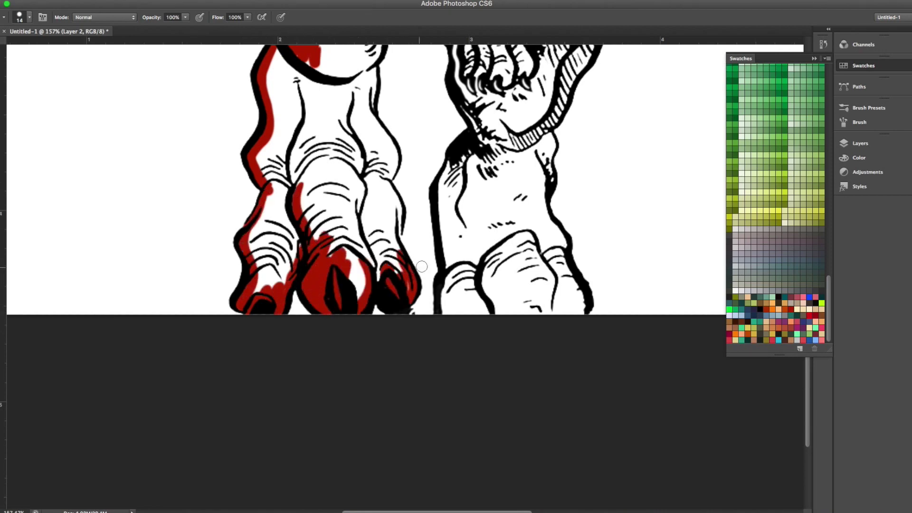
pyautogui.hscroll(1, 380, 190)
pyautogui.moveTo(373, 176); pyautogui.dragTo(387, 215)
# - Paint red along the right leg's edges and the belly edge
pyautogui.hscroll(2, 387, 216)
pyautogui.moveTo(418, 166); pyautogui.dragTo(415, 275)
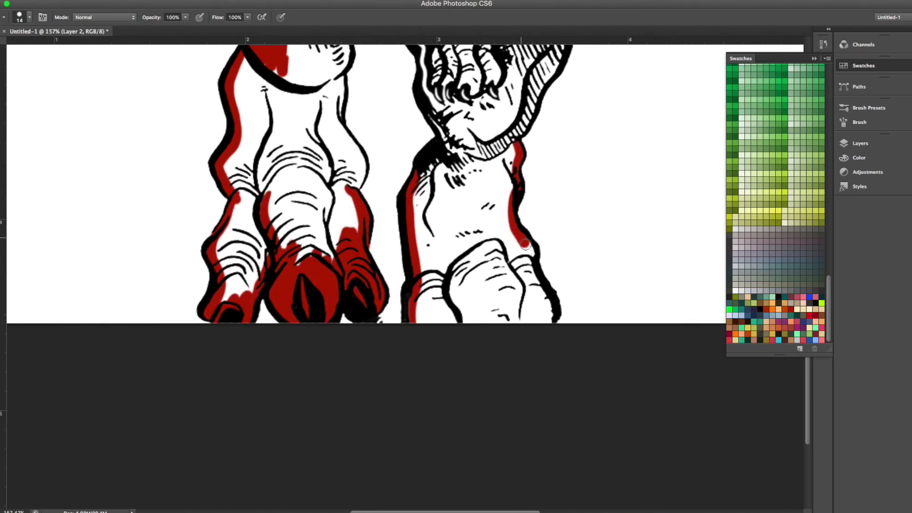
pyautogui.moveTo(518, 233); pyautogui.dragTo(552, 320)
pyautogui.scroll(5, 552, 320)
pyautogui.moveTo(308, 178); pyautogui.dragTo(342, 292)
pyautogui.moveTo(307, 118)
pyautogui.mouseDown()
pyautogui.moveTo(406, 174)
pyautogui.moveTo(394, 304)
pyautogui.mouseUp()
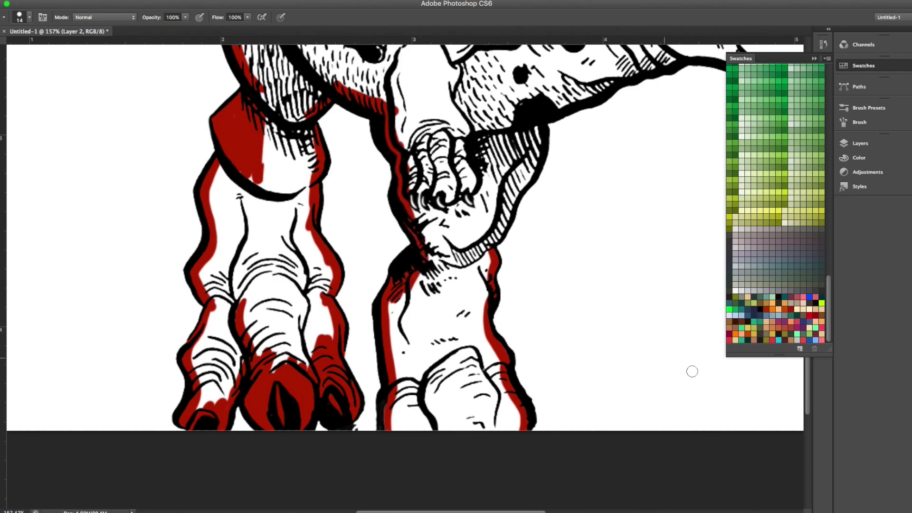
# - Bring the back and tail into view and paint a back spike red
pyautogui.scroll(5, 513, 233)
pyautogui.hscroll(3, 513, 232)
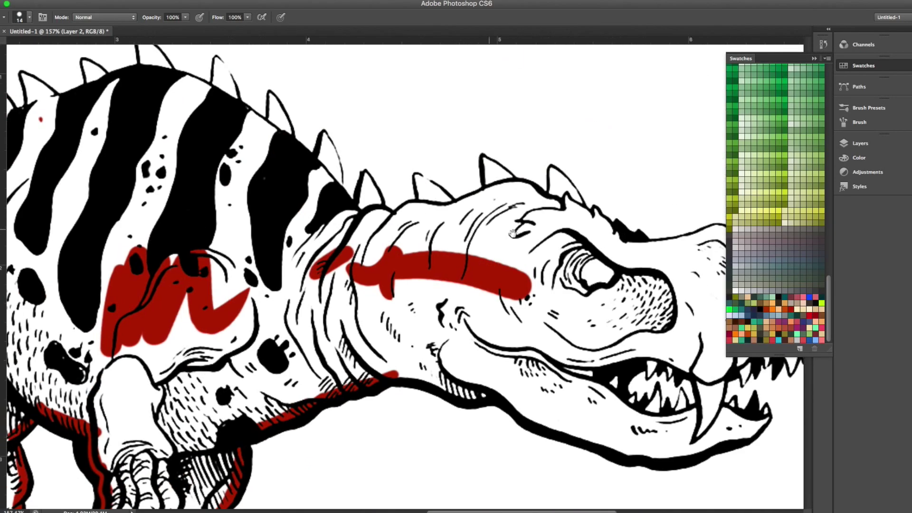
pyautogui.hscroll(-10, 513, 232)
pyautogui.scroll(2, 513, 232)
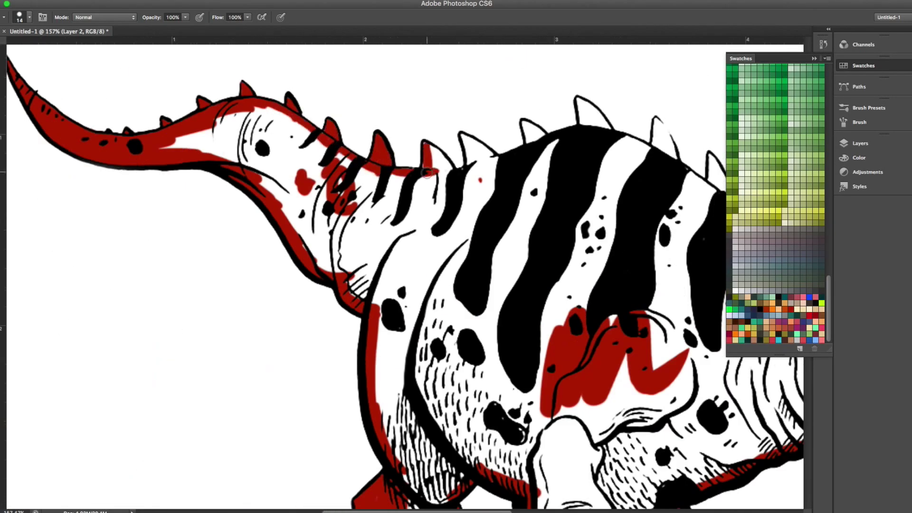
pyautogui.moveTo(501, 146); pyautogui.dragTo(241, 189)
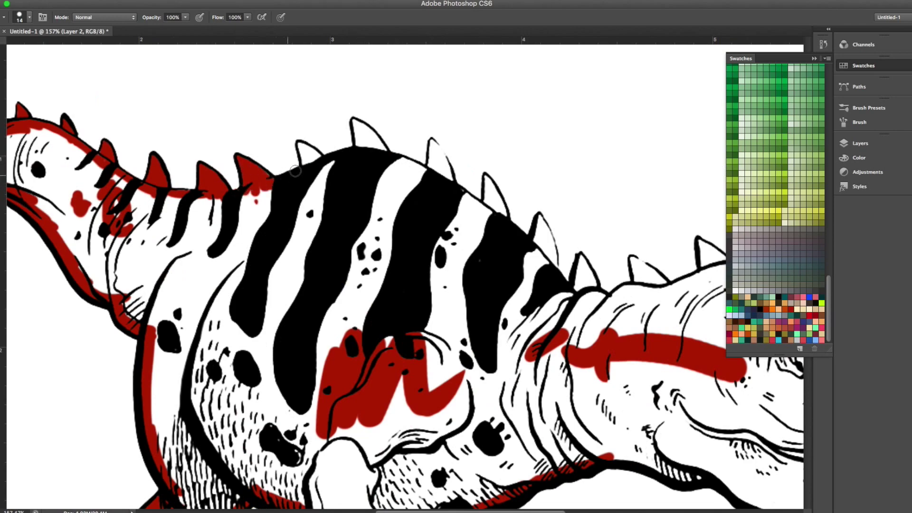
pyautogui.hscroll(5, 356, 122)
pyautogui.scroll(-1, 356, 122)
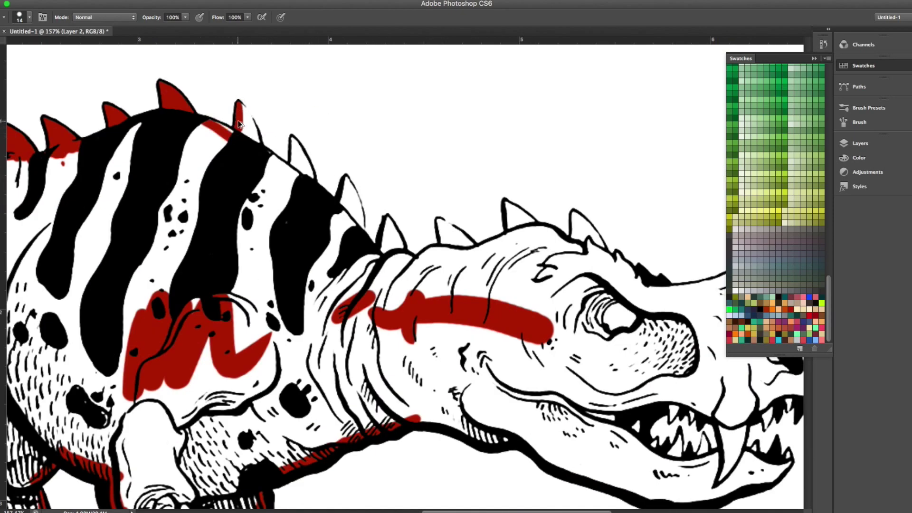
pyautogui.hscroll(2, 309, 176)
pyautogui.moveTo(317, 204)
pyautogui.mouseDown()
pyautogui.moveTo(311, 172)
pyautogui.moveTo(270, 209)
pyautogui.moveTo(380, 157)
pyautogui.moveTo(375, 128)
pyautogui.moveTo(376, 148)
pyautogui.mouseUp()
# - Paint red along the top of the head, around the fang, teeth and lower jaw
pyautogui.hscroll(1, 311, 172)
pyautogui.hscroll(3, 380, 157)
pyautogui.scroll(-1, 380, 156)
pyautogui.moveTo(408, 176)
pyautogui.mouseDown()
pyautogui.moveTo(539, 193)
pyautogui.moveTo(589, 227)
pyautogui.moveTo(625, 286)
pyautogui.mouseUp()
pyautogui.hscroll(3, 624, 292)
pyautogui.scroll(-3, 625, 292)
pyautogui.moveTo(489, 245); pyautogui.dragTo(463, 320)
pyautogui.moveTo(499, 265); pyautogui.dragTo(528, 243)
pyautogui.moveTo(491, 294)
pyautogui.mouseDown()
pyautogui.moveTo(443, 344)
pyautogui.moveTo(492, 254)
pyautogui.mouseUp()
# - Paint red along the upper lip, lower jaw and under the neck
pyautogui.hscroll(-3, 457, 243)
pyautogui.scroll(-2, 457, 242)
pyautogui.moveTo(474, 221); pyautogui.dragTo(551, 232)
pyautogui.moveTo(423, 235); pyautogui.dragTo(475, 290)
pyautogui.moveTo(228, 235); pyautogui.dragTo(532, 314)
# - With a larger 49 px brush, fill the jaw, lip, head and neck red
pyautogui.click(694, 347)
pyautogui.click(863, 65)
pyautogui.moveTo(589, 285)
pyautogui.mouseDown()
pyautogui.moveTo(511, 299)
pyautogui.moveTo(342, 237)
pyautogui.mouseUp()
pyautogui.scroll(3, 427, 285)
pyautogui.moveTo(370, 318)
pyautogui.mouseDown()
pyautogui.moveTo(565, 290)
pyautogui.moveTo(418, 214)
pyautogui.mouseUp()
pyautogui.moveTo(451, 284); pyautogui.dragTo(513, 342)
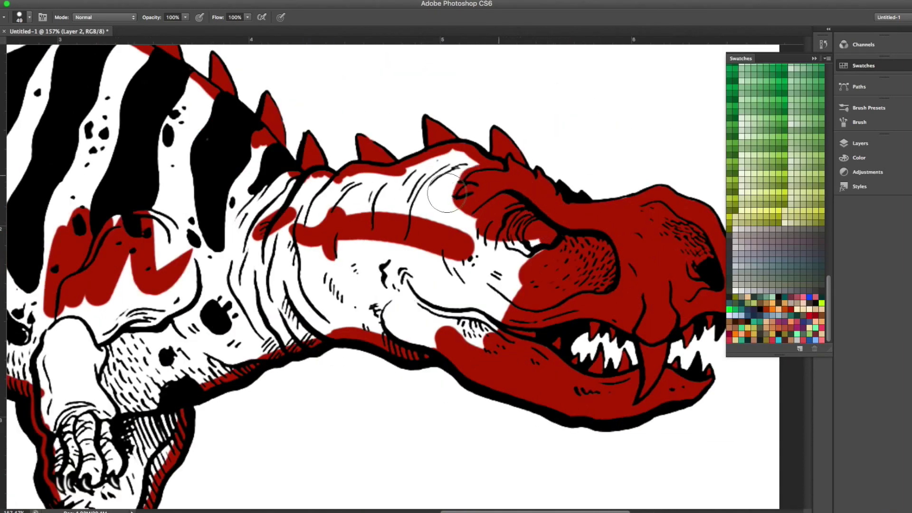
pyautogui.moveTo(474, 190); pyautogui.dragTo(266, 218)
pyautogui.moveTo(309, 284); pyautogui.dragTo(523, 247)
# - Fill the front and back legs with solid red
pyautogui.moveTo(490, 285)
pyautogui.mouseDown()
pyautogui.moveTo(537, 304)
pyautogui.moveTo(636, 280)
pyautogui.mouseUp()
pyautogui.moveTo(428, 380); pyautogui.dragTo(489, 152)
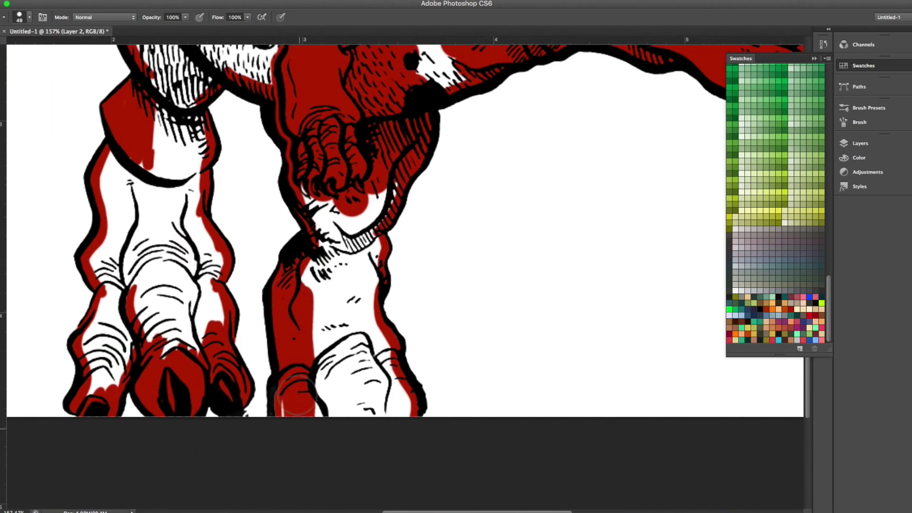
pyautogui.moveTo(371, 403); pyautogui.dragTo(347, 247)
pyautogui.moveTo(342, 304); pyautogui.dragTo(333, 190)
pyautogui.moveTo(294, 138); pyautogui.dragTo(391, 133)
pyautogui.moveTo(332, 143); pyautogui.dragTo(247, 333)
pyautogui.moveTo(214, 257); pyautogui.dragTo(238, 380)
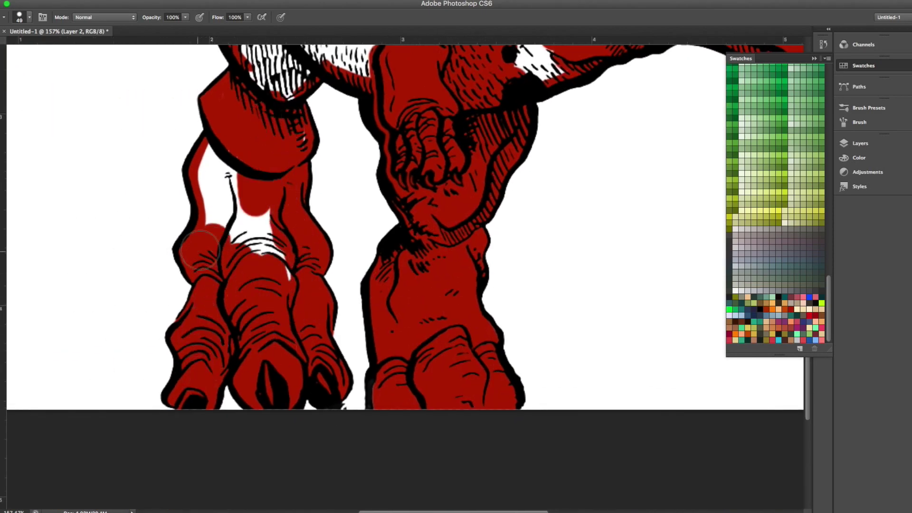
pyautogui.moveTo(204, 275); pyautogui.dragTo(285, 161)
# - Fill the belly, tail and back spines red, then fit the dinosaur in view
pyautogui.moveTo(328, 183); pyautogui.dragTo(380, 418)
pyautogui.moveTo(418, 181); pyautogui.dragTo(455, 243)
pyautogui.moveTo(265, 143); pyautogui.dragTo(204, 304)
pyautogui.moveTo(332, 190); pyautogui.dragTo(499, 308)
pyautogui.moveTo(427, 204); pyautogui.dragTo(483, 216)
pyautogui.moveTo(247, 152)
pyautogui.mouseDown()
pyautogui.moveTo(475, 212)
pyautogui.moveTo(489, 237)
pyautogui.mouseUp()
pyautogui.moveTo(265, 187); pyautogui.dragTo(291, 238)
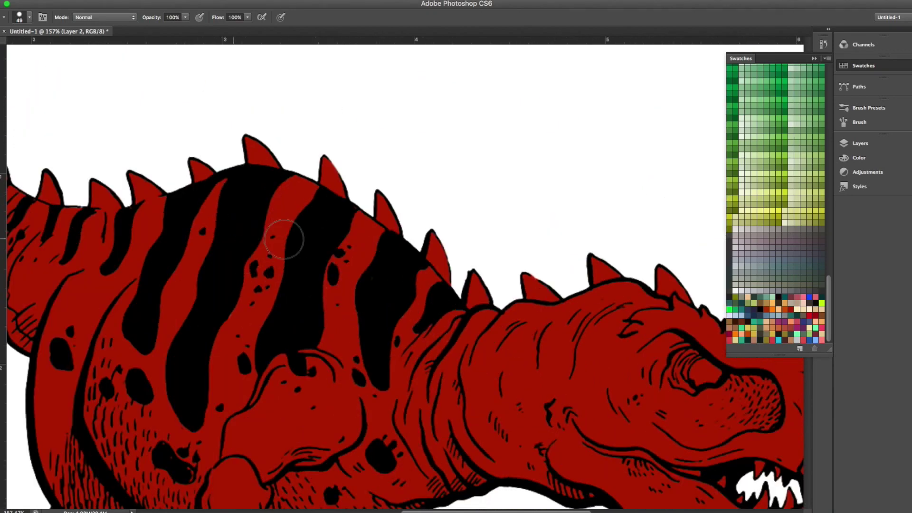
pyautogui.press('F7')
pyautogui.press('F7')
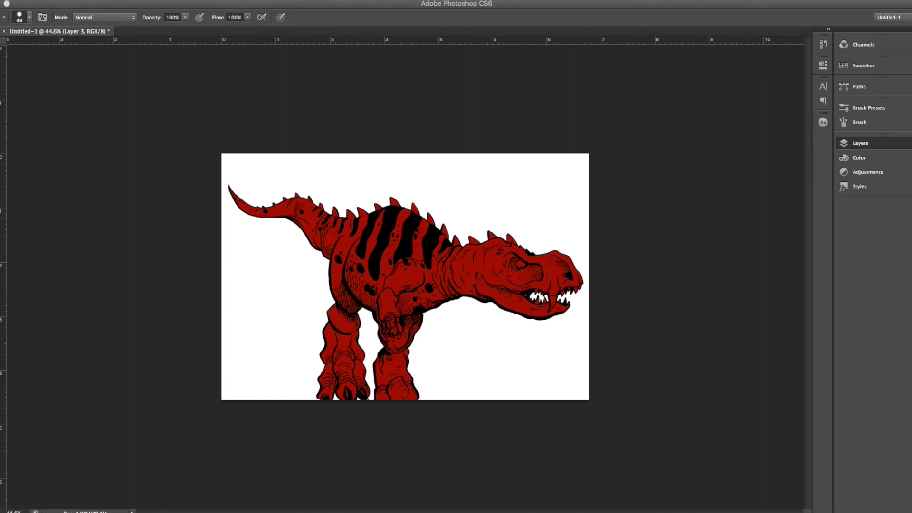
# - Make Layer 2 active and replace its red fill with tan
pyautogui.click(860, 143)
pyautogui.click(763, 222)
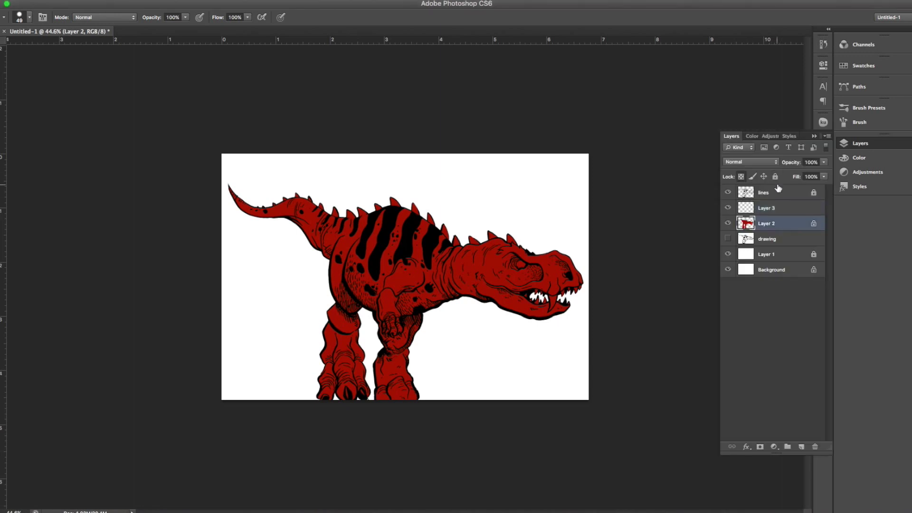
pyautogui.click(862, 65)
pyautogui.click(860, 143)
pyautogui.click(759, 190)
pyautogui.press('g')
# - Add gradients: dark over the head and body, orange on the tail, green on the lower legs
pyautogui.click(863, 65)
pyautogui.click(779, 333)
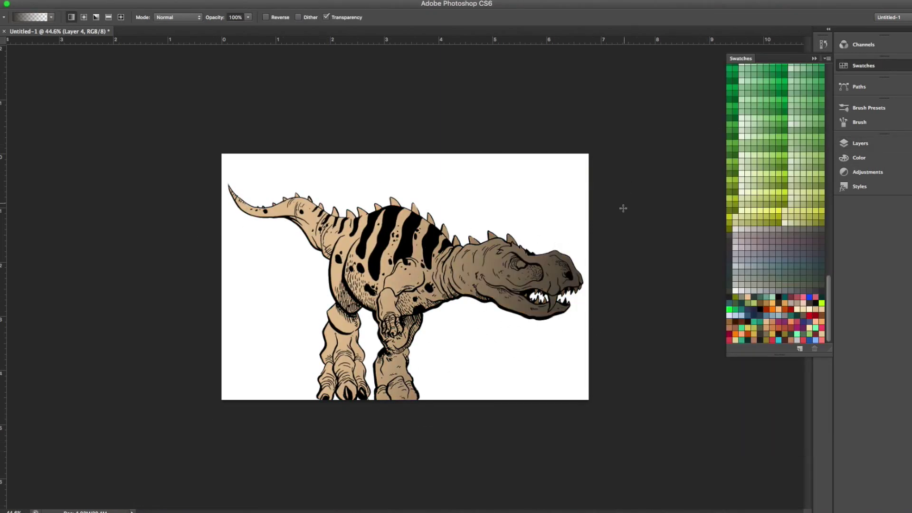
pyautogui.moveTo(631, 187); pyautogui.dragTo(342, 340)
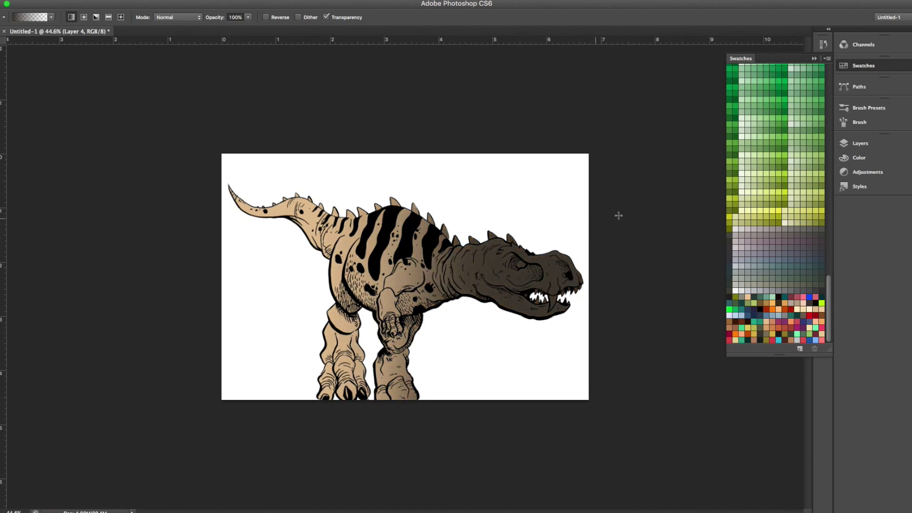
pyautogui.click(797, 309)
pyautogui.moveTo(233, 190); pyautogui.dragTo(337, 227)
pyautogui.moveTo(266, 204); pyautogui.dragTo(421, 219)
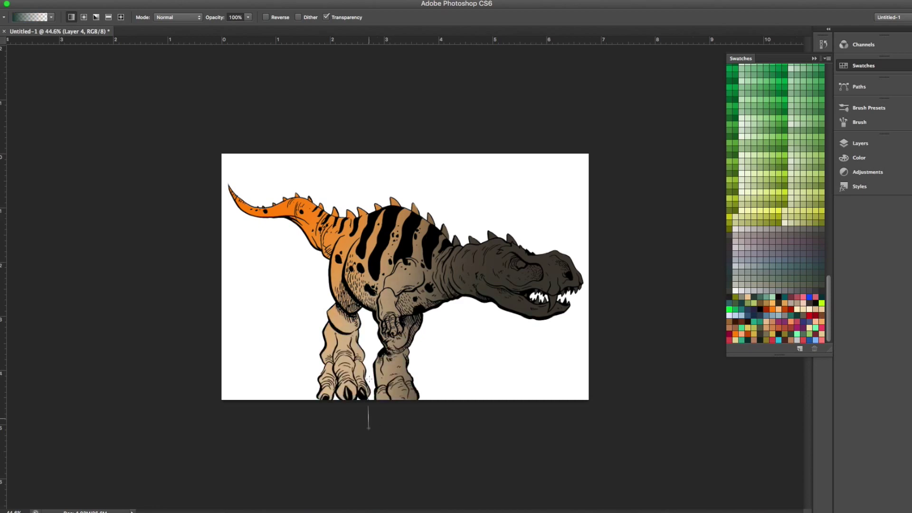
pyautogui.click(859, 143)
pyautogui.moveTo(380, 434); pyautogui.dragTo(386, 390)
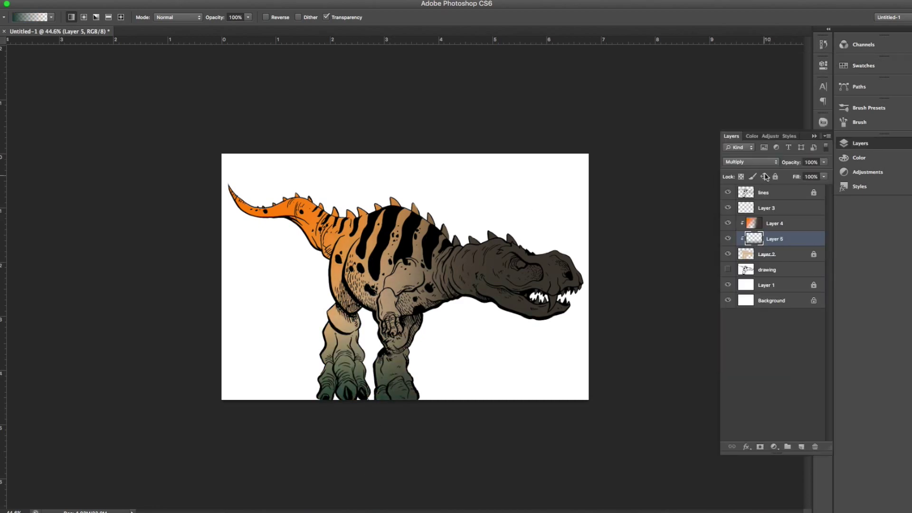
# - On a new layer, zoom into the head and paint a cream dot in the eye
pyautogui.click(774, 223)
pyautogui.hotkey('ctrl', 'shift', 'alt', 'n')
pyautogui.press('z')
pyautogui.moveTo(558, 294); pyautogui.dragTo(622, 270)
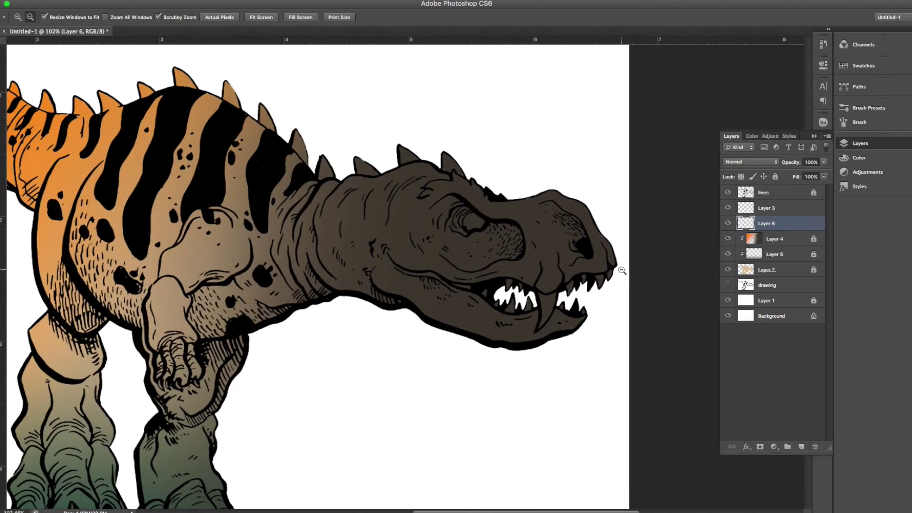
pyautogui.press('b')
pyautogui.rightClick(496, 199)
pyautogui.click(472, 219)
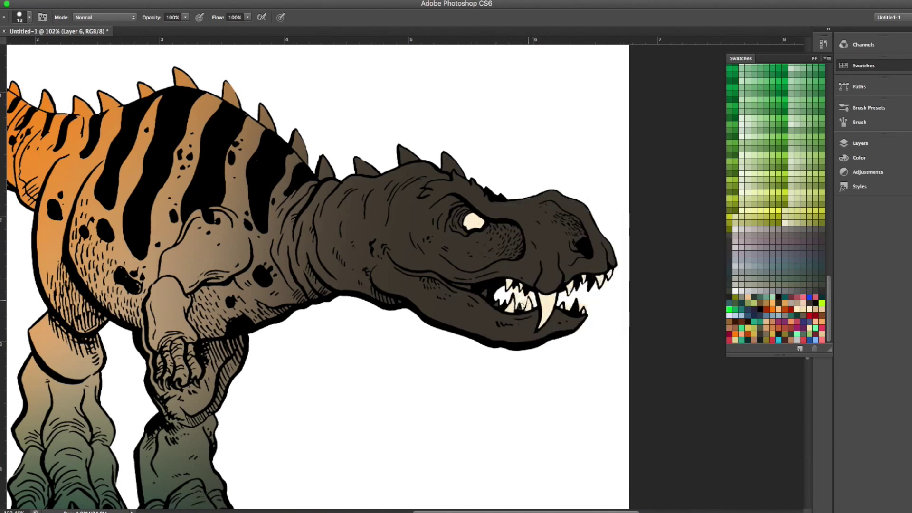
# - Create a layer beneath the dinosaur colours and fill it with a dark colour-to-transparent gradient
pyautogui.press('z')
pyautogui.moveTo(537, 278); pyautogui.dragTo(475, 280)
pyautogui.click(860, 142)
pyautogui.hotkey('ctrl', 'shift', 'alt', 'n')
pyautogui.press('g')
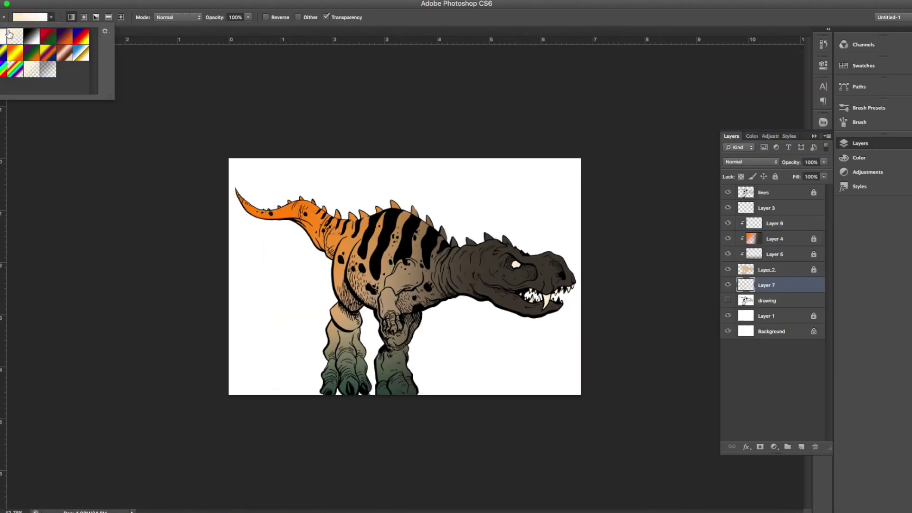
pyautogui.click(862, 65)
pyautogui.click(754, 309)
pyautogui.moveTo(404, 380); pyautogui.dragTo(570, 102)
# - Add a dark blue gradient across the background, lower its opacity and lock the layer
pyautogui.click(860, 143)
pyautogui.moveTo(380, 332); pyautogui.dragTo(590, 214)
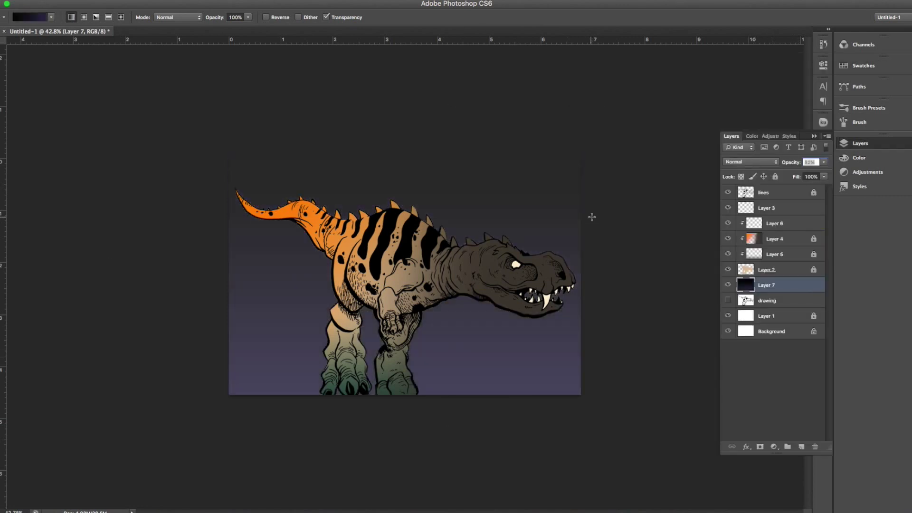
pyautogui.moveTo(397, 259); pyautogui.dragTo(569, 189)
pyautogui.moveTo(819, 175); pyautogui.dragTo(821, 173)
pyautogui.click(775, 176)
# - Add a new highlight layer above Layer 6 and paint a cream highlight near the arm
pyautogui.click(782, 223)
pyautogui.click(801, 446)
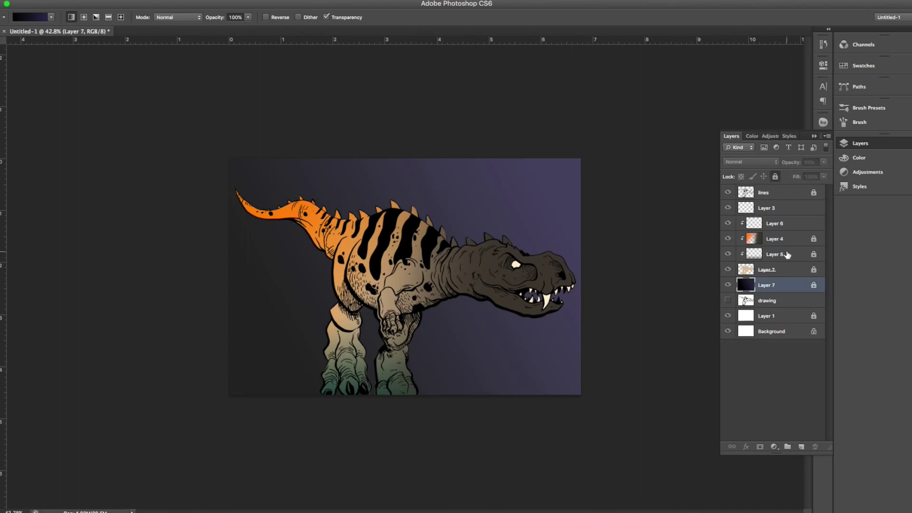
pyautogui.press('z')
pyautogui.moveTo(407, 276); pyautogui.dragTo(451, 276)
pyautogui.press('b')
pyautogui.click(863, 66)
pyautogui.moveTo(387, 328); pyautogui.dragTo(419, 333)
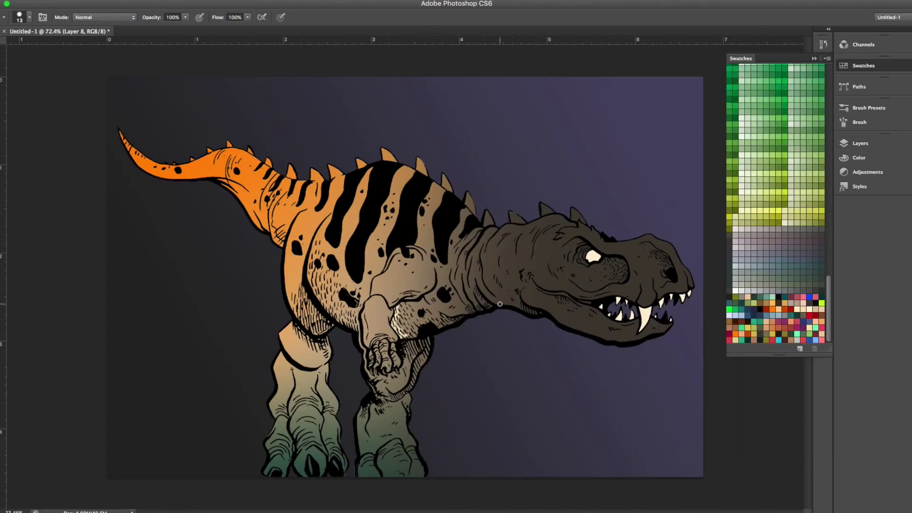
# - Paint cream highlights under the neck and down the chest
pyautogui.moveTo(396, 297); pyautogui.dragTo(611, 297)
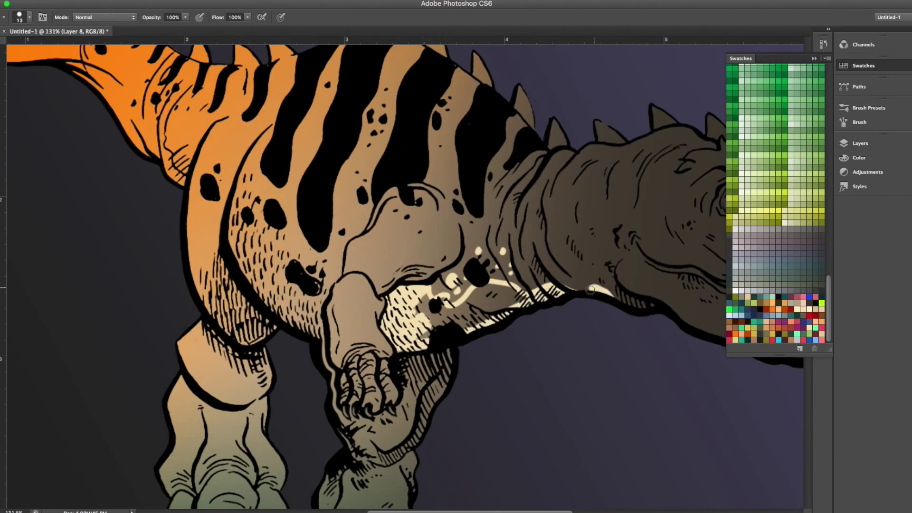
pyautogui.moveTo(551, 287); pyautogui.dragTo(413, 309)
pyautogui.moveTo(254, 163); pyautogui.dragTo(345, 269)
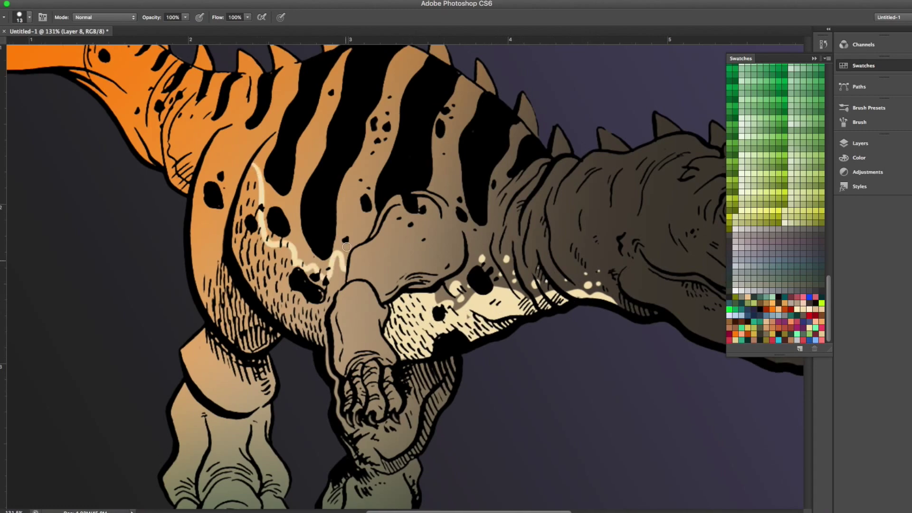
pyautogui.moveTo(252, 170)
pyautogui.mouseDown()
pyautogui.moveTo(285, 285)
pyautogui.moveTo(323, 308)
pyautogui.moveTo(309, 341)
pyautogui.mouseUp()
pyautogui.scroll(-5, 654, 248)
pyautogui.scroll(5, 354, 270)
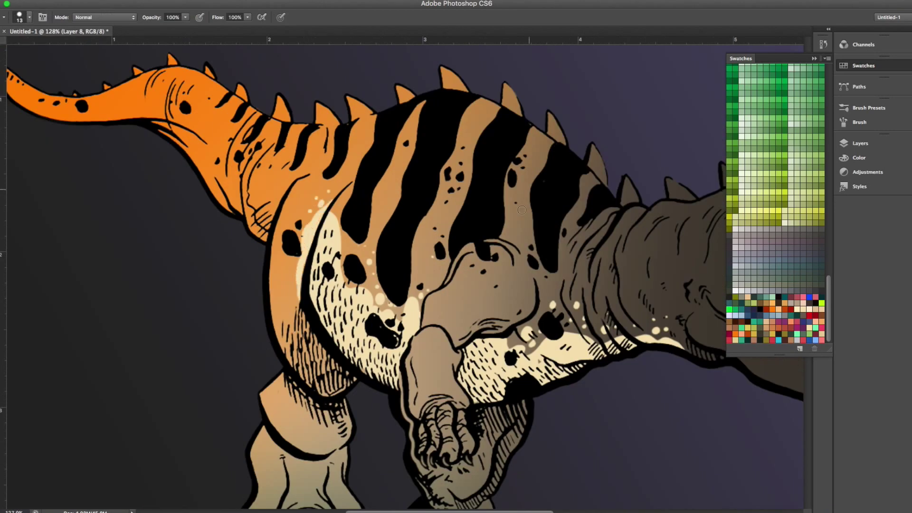
pyautogui.scroll(-5, 688, 306)
pyautogui.scroll(-5, 560, 271)
# - On Layer 8, paint dark ripple strokes across both legs
pyautogui.press('F7')
pyautogui.hotkey('alt', ']')
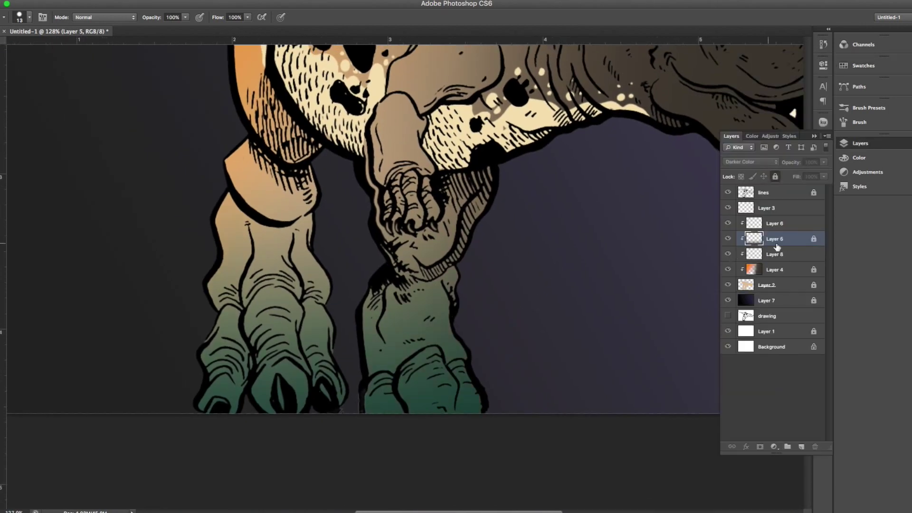
pyautogui.click(733, 257)
pyautogui.moveTo(389, 283); pyautogui.dragTo(453, 275)
pyautogui.moveTo(379, 304); pyautogui.dragTo(446, 297)
pyautogui.moveTo(368, 333); pyautogui.dragTo(448, 328)
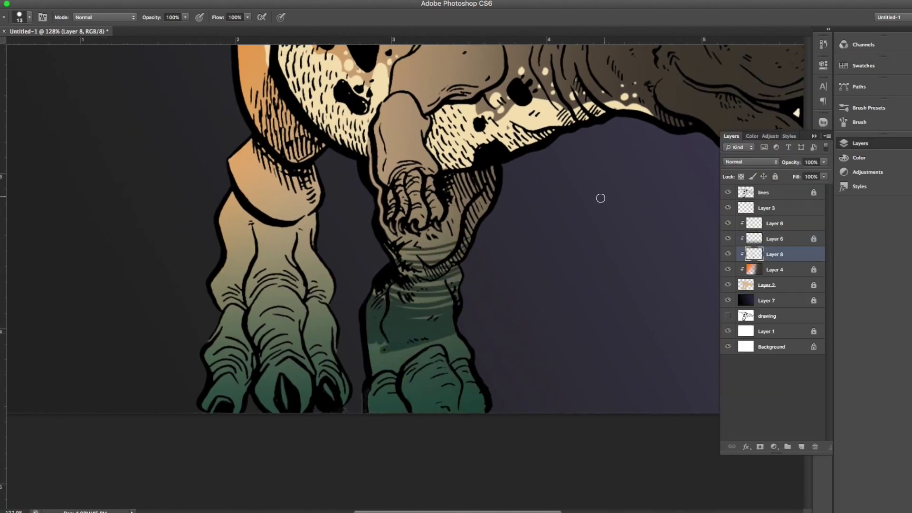
pyautogui.moveTo(231, 199); pyautogui.dragTo(315, 197)
pyautogui.moveTo(223, 223); pyautogui.dragTo(311, 227)
pyautogui.moveTo(218, 242); pyautogui.dragTo(315, 256)
# - Resize the brush and darken the lower legs with broader strokes
pyautogui.scroll(-5, 361, 418)
pyautogui.rightClick(501, 301)
pyautogui.moveTo(513, 320); pyautogui.dragTo(541, 327)
pyautogui.press('Return')
pyautogui.moveTo(309, 365); pyautogui.dragTo(431, 417)
pyautogui.press('e')
pyautogui.click(868, 108)
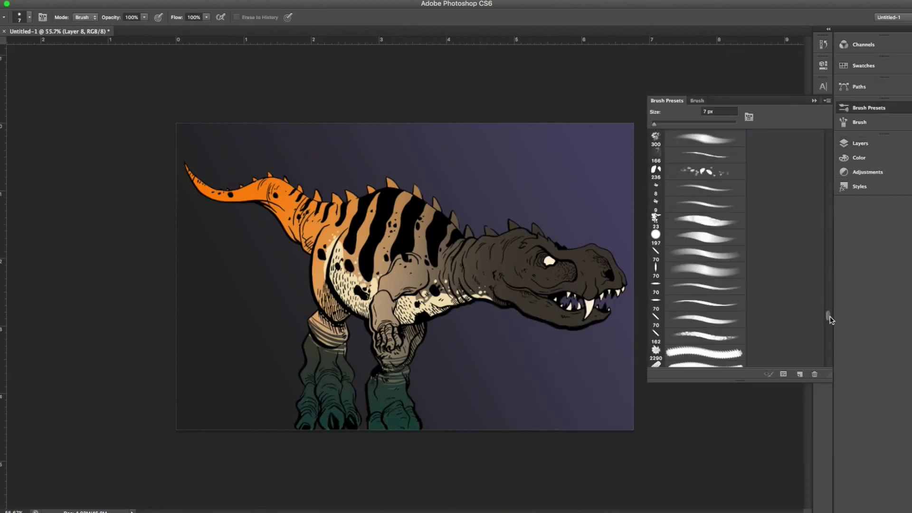
# - Erase the stray speckles off the left lower leg with a 300 px eraser
pyautogui.rightClick(518, 247)
pyautogui.write('300')
pyautogui.press('Return')
pyautogui.moveTo(306, 340); pyautogui.dragTo(352, 375)
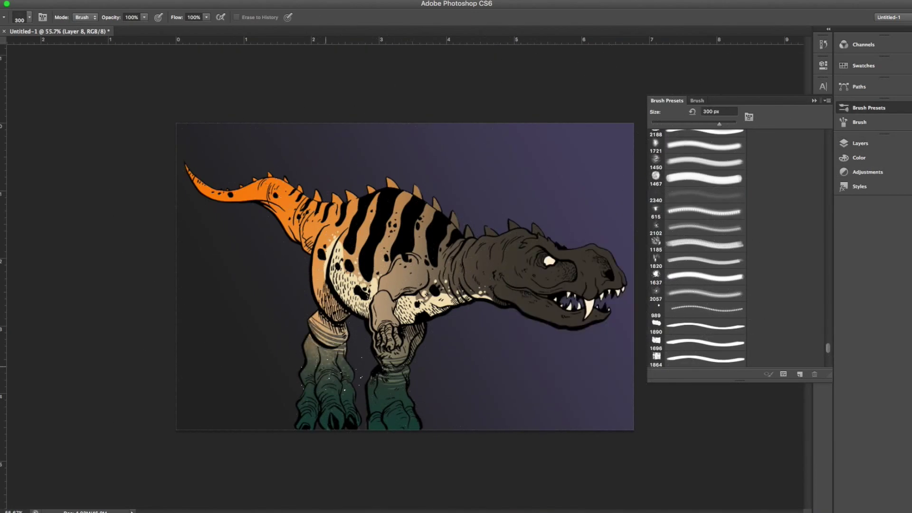
# - Make Layer 9 the active painting layer and bring up the brush presets
pyautogui.click(859, 143)
pyautogui.press('b')
pyautogui.click(863, 65)
pyautogui.click(869, 108)
pyautogui.scroll(3, 830, 349)
# - Choose a speckle brush preset at 100 px
pyautogui.rightClick(535, 285)
pyautogui.write('100')
pyautogui.press('Return')
pyautogui.scroll(10, 827, 251)
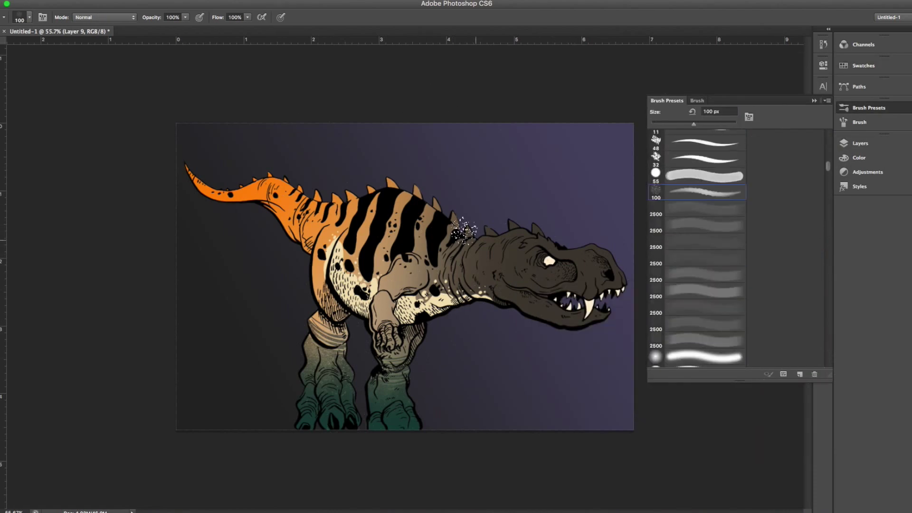
pyautogui.scroll(-5, 828, 251)
pyautogui.click(705, 183)
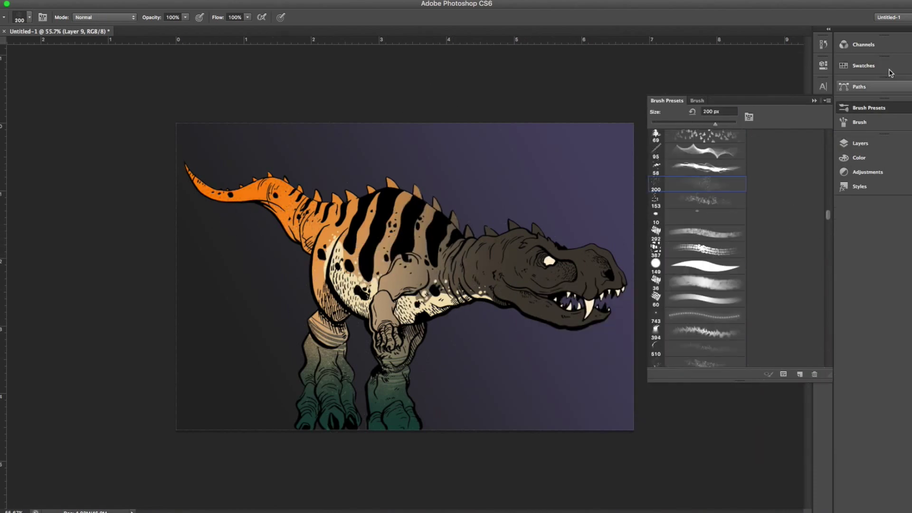
# - Dab dark speckle texture over the tail base and belly
pyautogui.click(864, 65)
pyautogui.moveTo(259, 190); pyautogui.dragTo(349, 285)
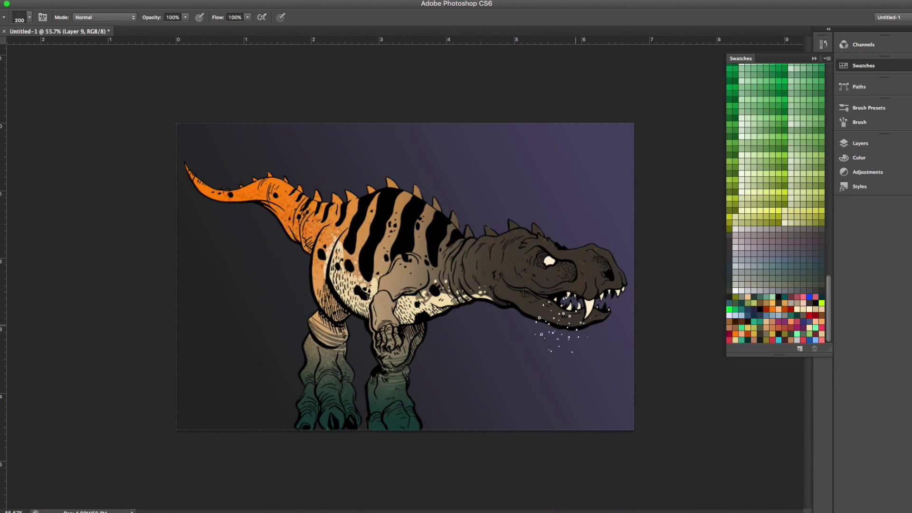
pyautogui.press('F5')
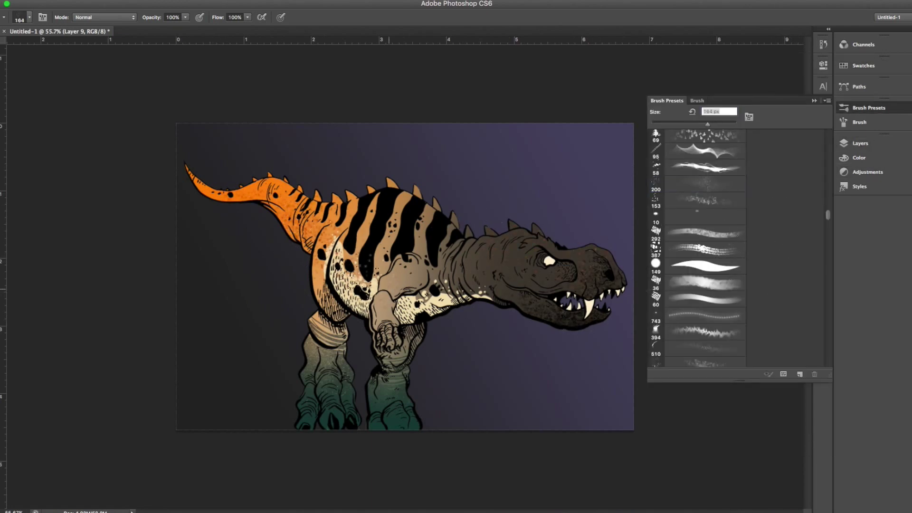
# - Make Layer 8 the active layer
pyautogui.click(814, 101)
pyautogui.click(860, 143)
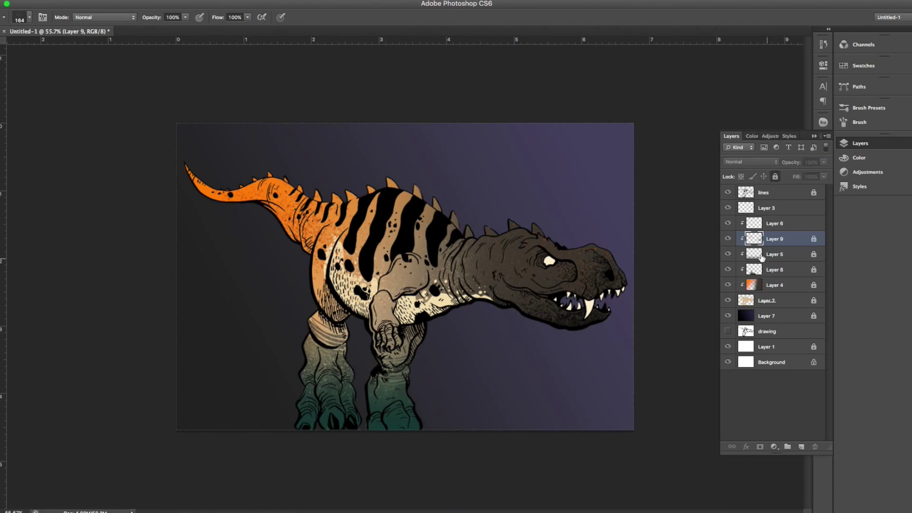
pyautogui.click(774, 269)
pyautogui.click(862, 66)
pyautogui.rightClick(382, 245)
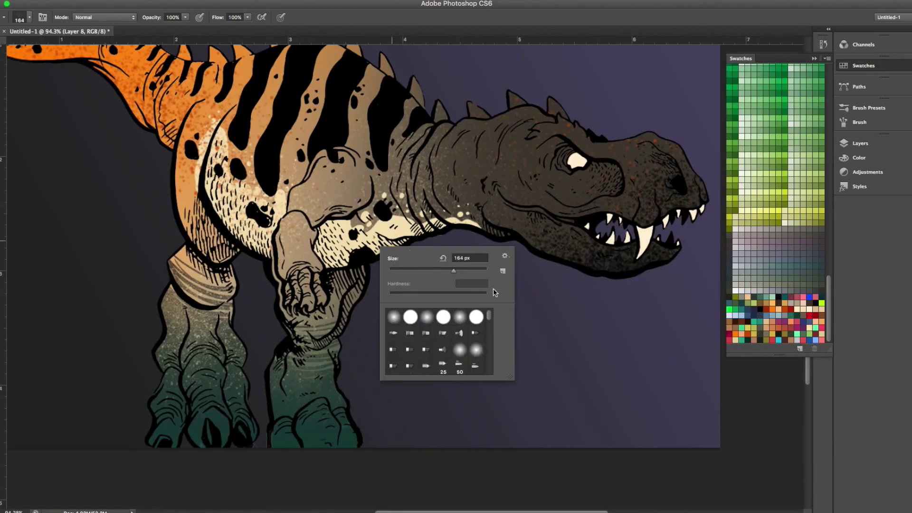
# - Paint the forearm orange with a 17 px brush, fit the view and select Layer 6
pyautogui.press('[')
pyautogui.press('[')
pyautogui.press('[')
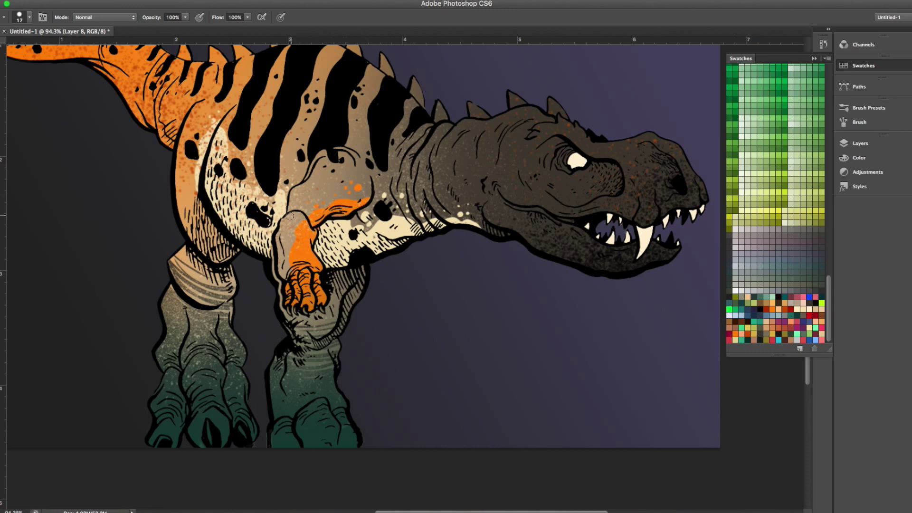
pyautogui.moveTo(296, 224); pyautogui.dragTo(182, 245)
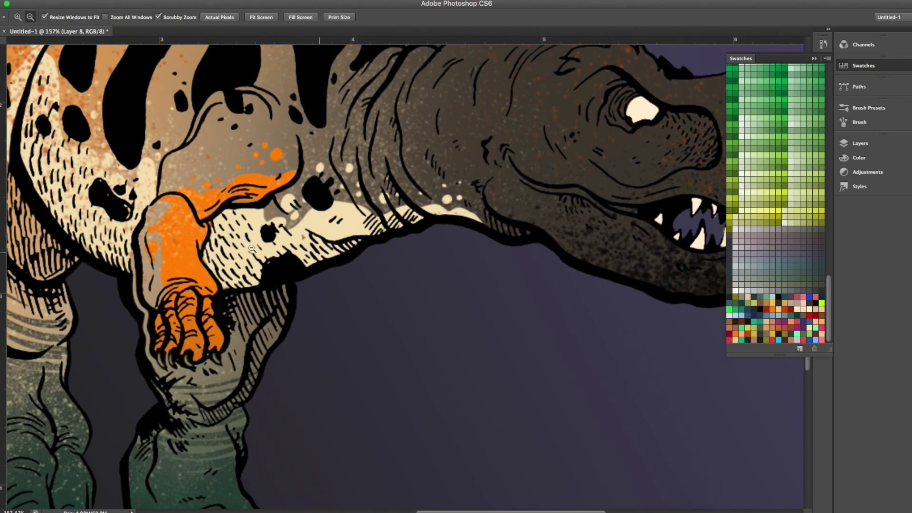
pyautogui.hotkey('ctrl', '0')
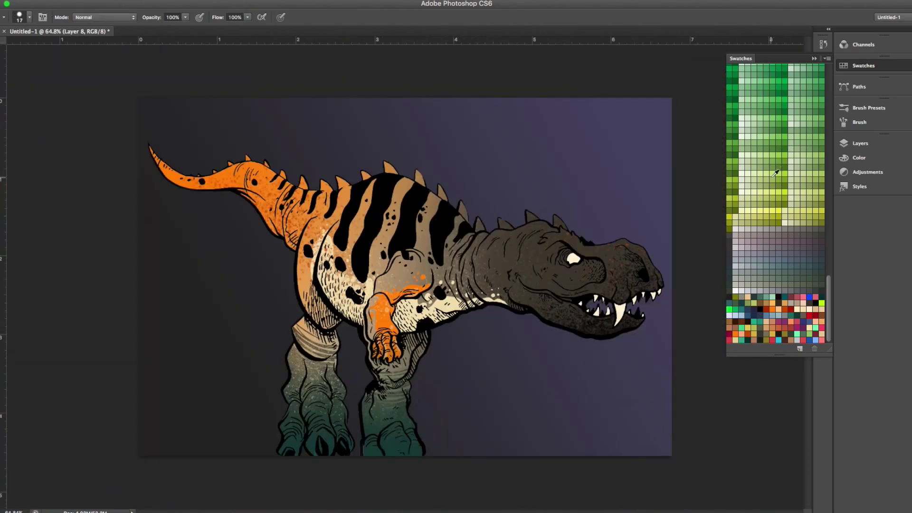
pyautogui.click(860, 143)
pyautogui.click(774, 223)
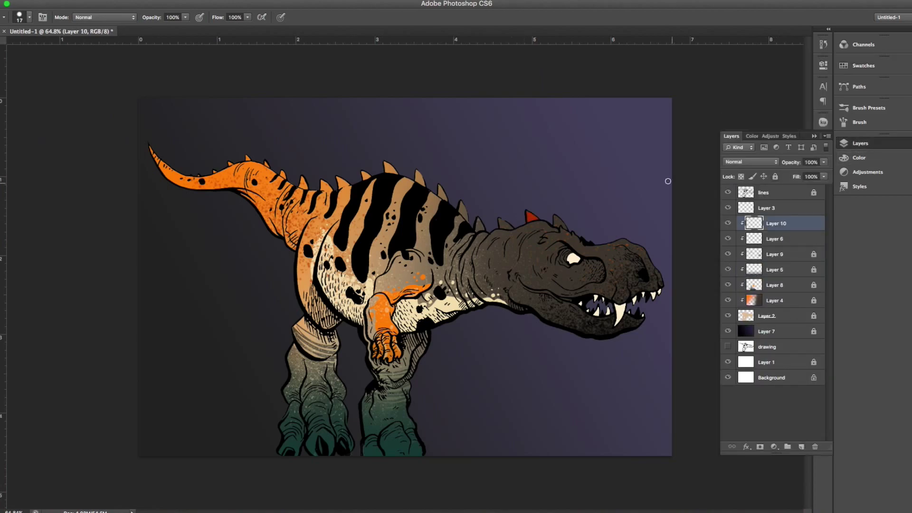
# - Paint the tail, back, neck and head spikes dark red on Layer 10
pyautogui.scroll(5, 238, 179)
pyautogui.moveTo(86, 158)
pyautogui.mouseDown()
pyautogui.moveTo(383, 135)
pyautogui.moveTo(525, 204)
pyautogui.mouseUp()
pyautogui.moveTo(394, 228); pyautogui.dragTo(511, 197)
pyautogui.moveTo(510, 197); pyautogui.dragTo(314, 190)
pyautogui.moveTo(427, 209); pyautogui.dragTo(475, 170)
pyautogui.moveTo(474, 171); pyautogui.dragTo(280, 181)
pyautogui.moveTo(332, 142); pyautogui.dragTo(361, 204)
pyautogui.moveTo(361, 204); pyautogui.dragTo(162, 204)
pyautogui.moveTo(470, 223); pyautogui.dragTo(515, 215)
pyautogui.moveTo(686, 228); pyautogui.dragTo(486, 167)
# - Lock Layer 10 and lighten the background gradient layer to a purple-grey
pyautogui.scroll(-5, 486, 167)
pyautogui.click(775, 176)
pyautogui.click(727, 330)
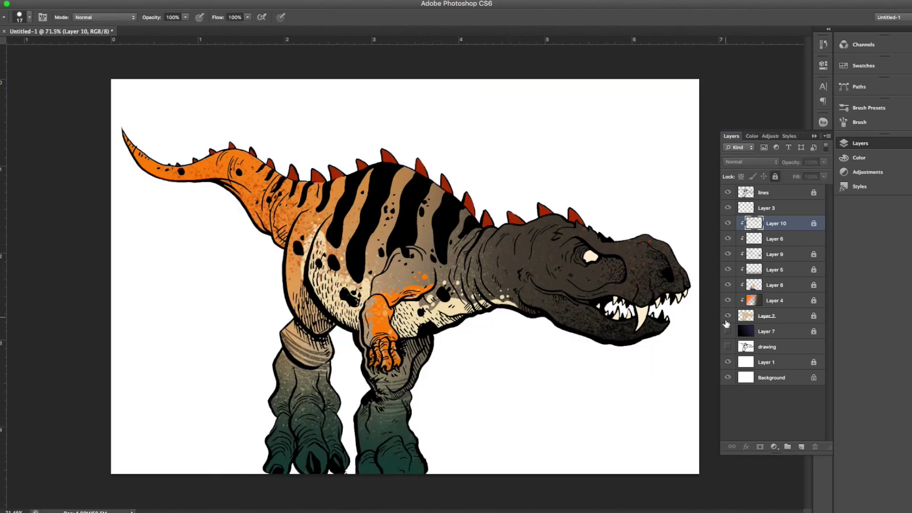
pyautogui.click(778, 331)
pyautogui.click(775, 176)
pyautogui.moveTo(791, 161); pyautogui.dragTo(802, 163)
# - Add a new Layer 11 above Layer 6
pyautogui.click(775, 176)
pyautogui.click(778, 238)
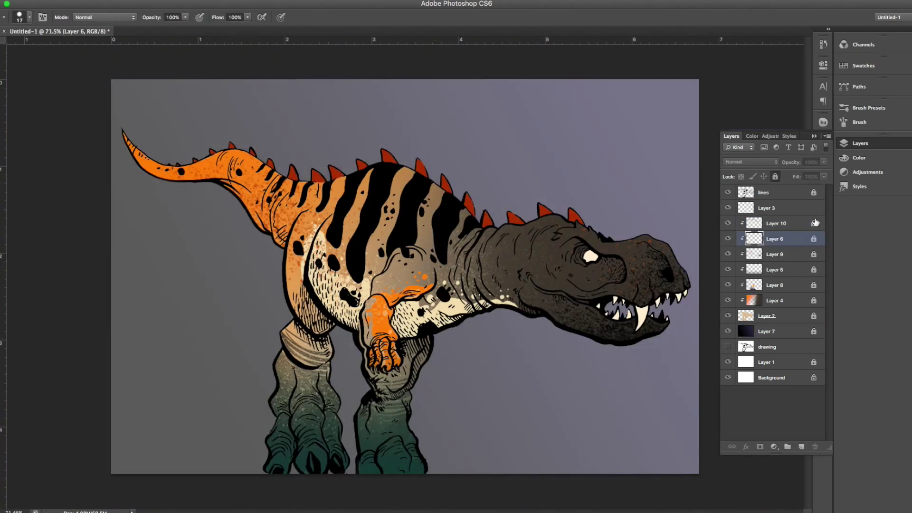
pyautogui.hotkey('ctrl', 'shift', 'alt', 'n')
pyautogui.click(862, 65)
pyautogui.click(860, 143)
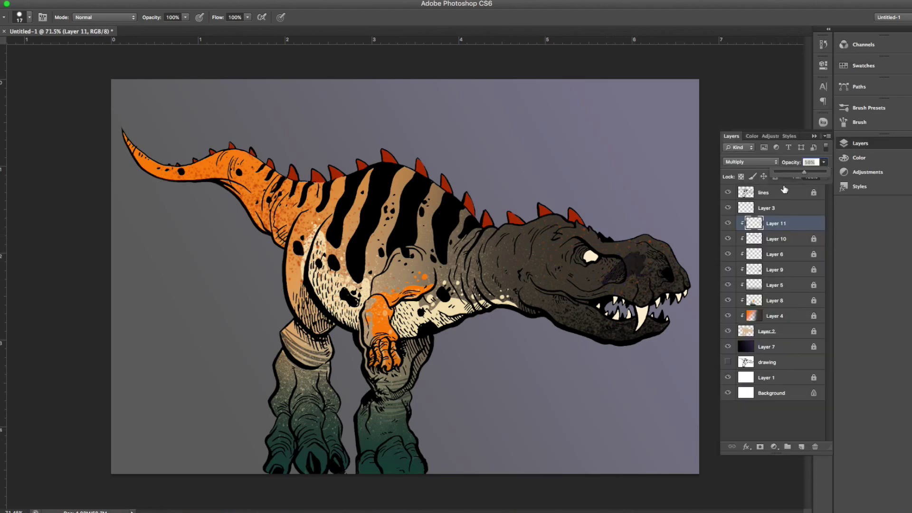
# - Set Layer 11 to Multiply blend mode at 70% opacity
pyautogui.click(755, 162)
pyautogui.press('z')
pyautogui.moveTo(593, 283); pyautogui.dragTo(617, 283)
pyautogui.press('b')
pyautogui.rightClick(518, 252)
pyautogui.press('Escape')
pyautogui.click(824, 162)
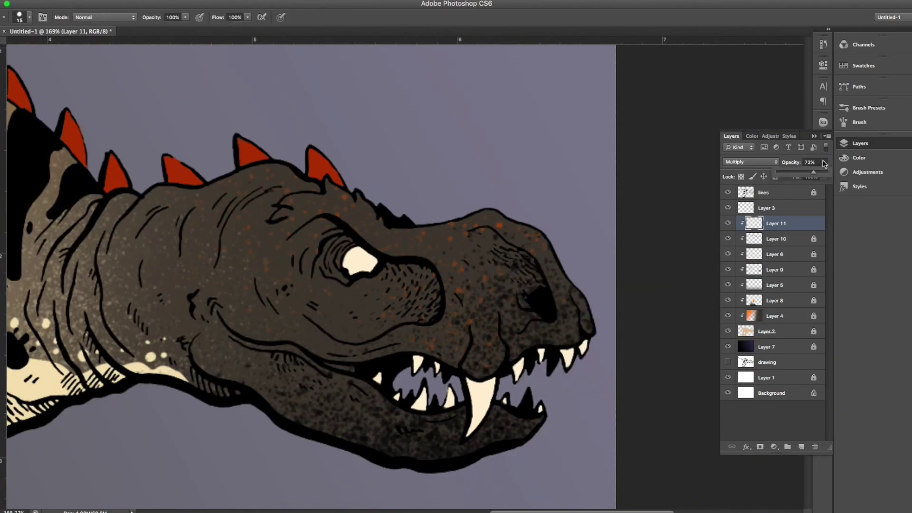
pyautogui.moveTo(810, 172)
pyautogui.mouseDown()
pyautogui.moveTo(802, 172)
pyautogui.moveTo(810, 172)
pyautogui.mouseUp()
# - Shade the jaw's lip line, the top of the eye and the snout's underside dark
pyautogui.scroll(-3, 545, 267)
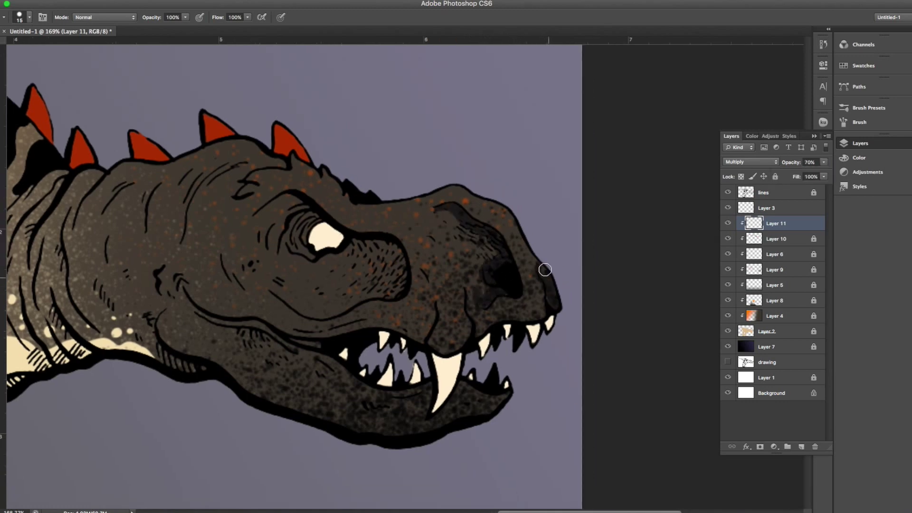
pyautogui.scroll(-3, 471, 251)
pyautogui.hscroll(-3, 530, 256)
pyautogui.scroll(-2, 596, 248)
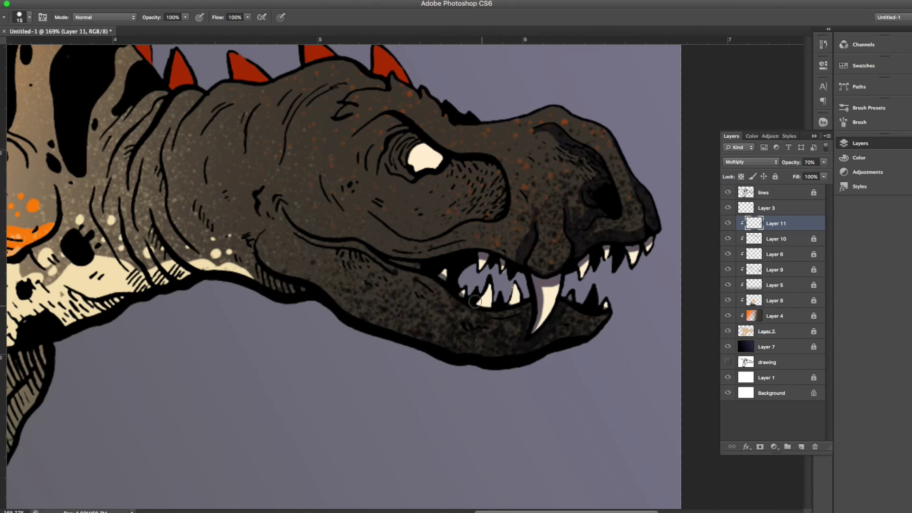
pyautogui.hscroll(-3, 474, 301)
pyautogui.scroll(1, 475, 301)
pyautogui.moveTo(348, 231); pyautogui.dragTo(497, 292)
pyautogui.press('[')
pyautogui.moveTo(492, 175); pyautogui.dragTo(517, 186)
pyautogui.moveTo(478, 263); pyautogui.dragTo(526, 239)
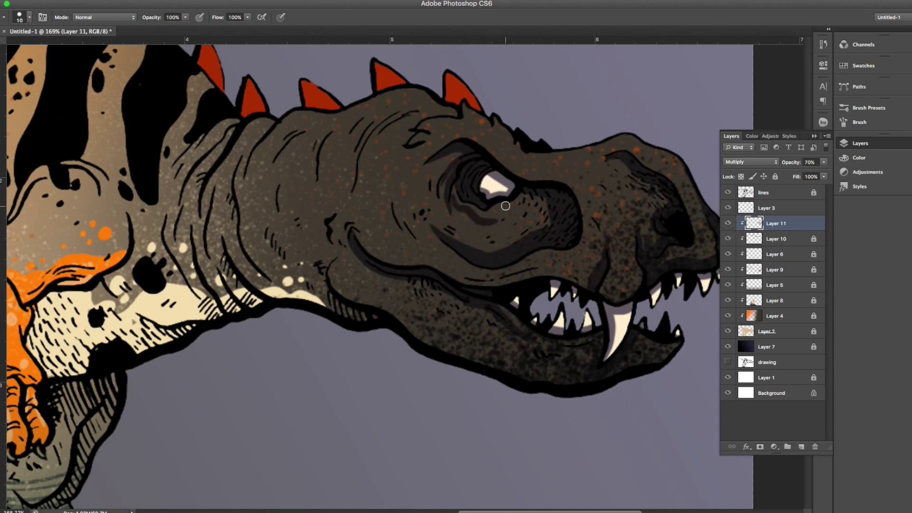
pyautogui.scroll(-5, 514, 217)
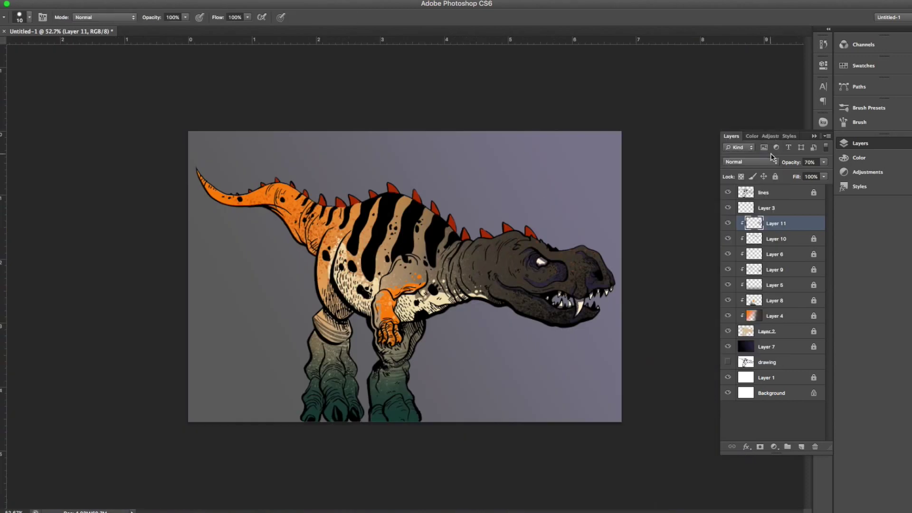
# - Sample a shading colour, set Layer 11 to 47% opacity and zoom on the head
pyautogui.click(850, 65)
pyautogui.press('F7')
pyautogui.write('i47z')
pyautogui.moveTo(577, 269); pyautogui.dragTo(617, 268)
pyautogui.press('b')
pyautogui.rightClick(580, 241)
# - Shade the brow, neck and jaw in dark purple
pyautogui.moveTo(351, 178); pyautogui.dragTo(403, 159)
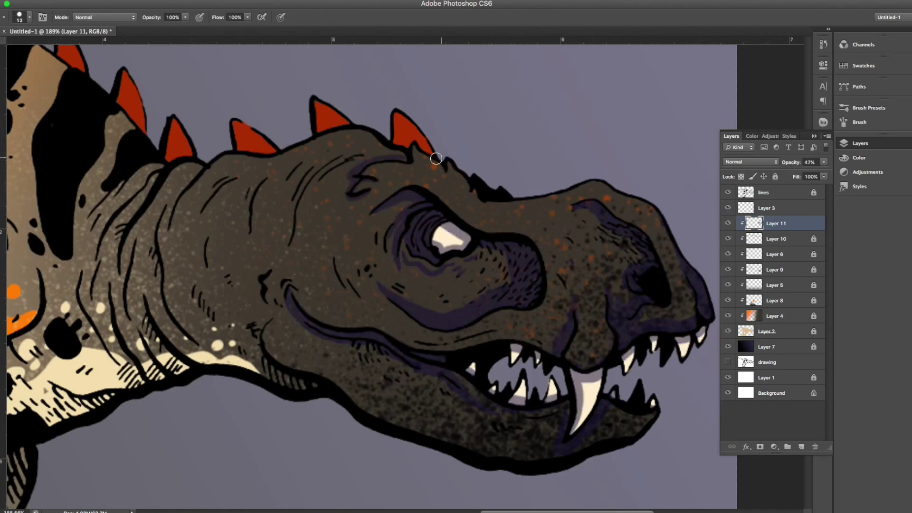
pyautogui.hscroll(-5, 465, 220)
pyautogui.scroll(2, 465, 219)
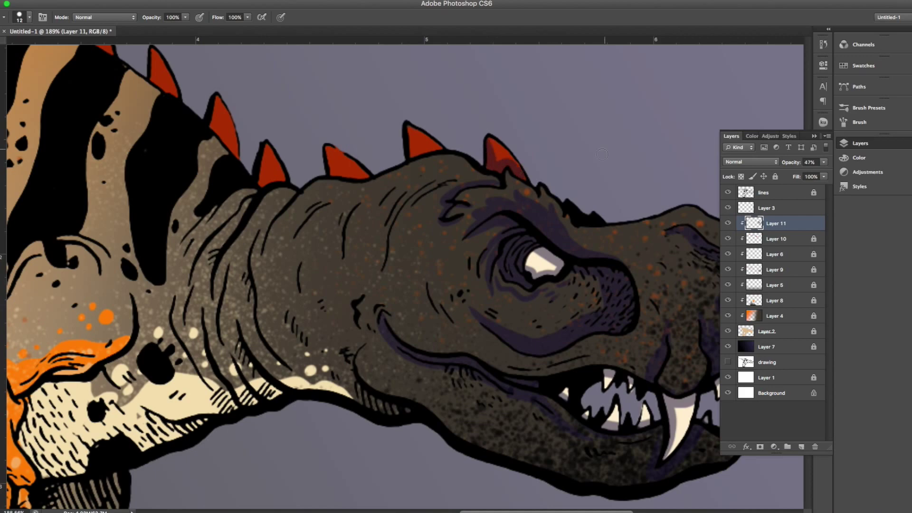
pyautogui.moveTo(390, 225)
pyautogui.mouseDown()
pyautogui.moveTo(452, 179)
pyautogui.moveTo(493, 164)
pyautogui.mouseUp()
pyautogui.scroll(-3, 393, 132)
pyautogui.moveTo(392, 133)
pyautogui.mouseDown()
pyautogui.moveTo(399, 270)
pyautogui.moveTo(433, 266)
pyautogui.mouseUp()
# - Add more dark purple shading strokes down the neck
pyautogui.scroll(-2, 398, 271)
pyautogui.hscroll(5, 497, 343)
pyautogui.hscroll(-10, 417, 214)
pyautogui.moveTo(383, 152); pyautogui.dragTo(422, 228)
pyautogui.moveTo(346, 101); pyautogui.dragTo(438, 234)
pyautogui.scroll(5, 416, 229)
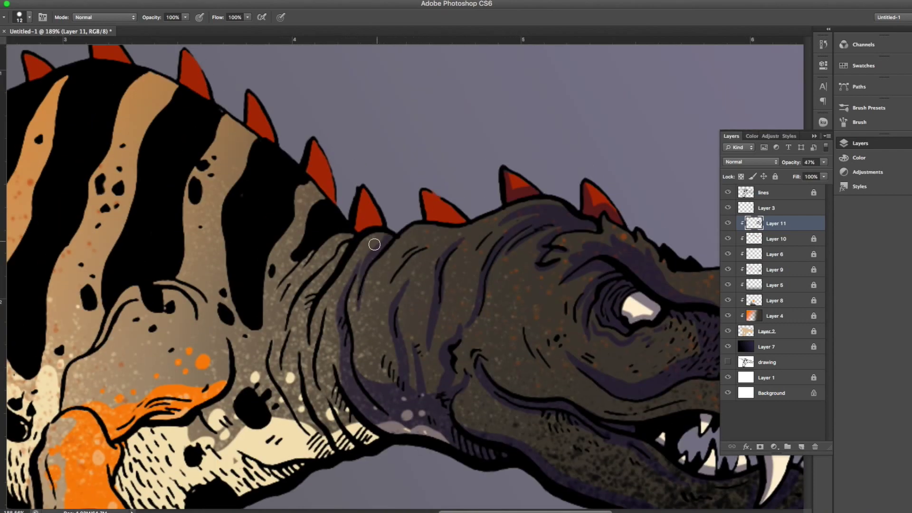
pyautogui.moveTo(363, 226); pyautogui.dragTo(279, 338)
pyautogui.scroll(-5, 491, 202)
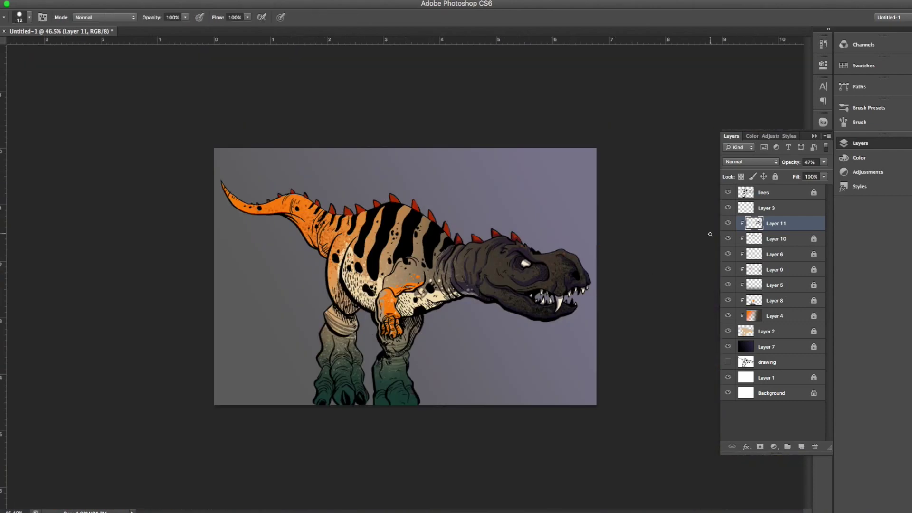
pyautogui.click(435, 199)
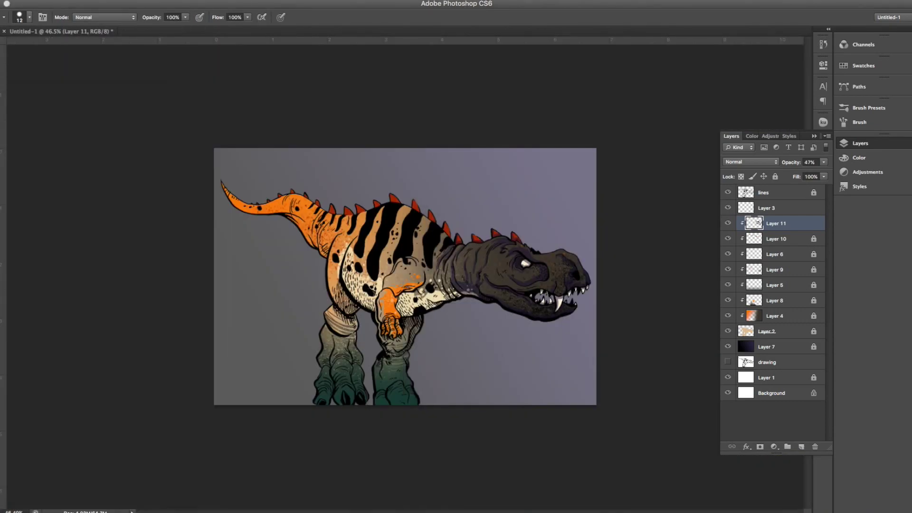
# - Set Multiply mode and shade the belly and lower neck
pyautogui.hotkey('shift', 'alt', 'm')
pyautogui.moveTo(448, 295); pyautogui.dragTo(533, 283)
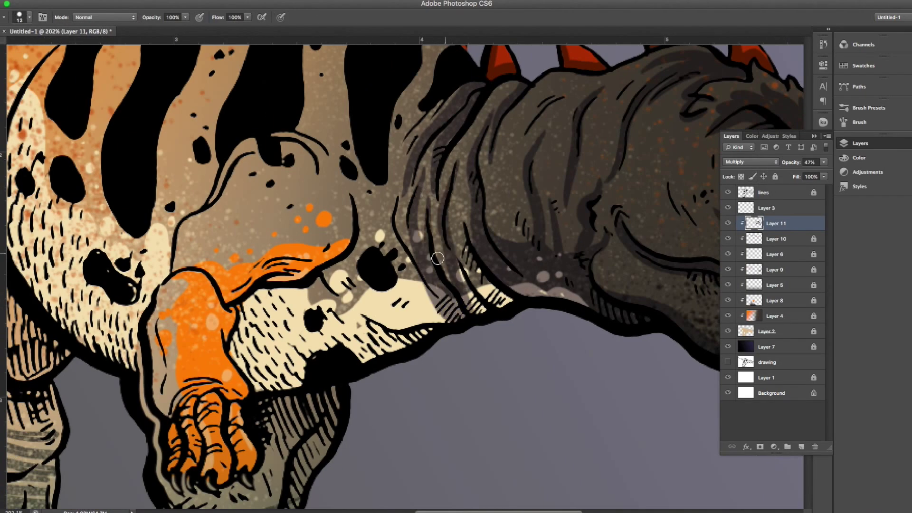
pyautogui.moveTo(404, 189); pyautogui.dragTo(361, 295)
pyautogui.moveTo(408, 238); pyautogui.dragTo(351, 304)
pyautogui.moveTo(356, 238)
pyautogui.mouseDown()
pyautogui.moveTo(266, 370)
pyautogui.moveTo(410, 262)
pyautogui.moveTo(257, 375)
pyautogui.mouseUp()
pyautogui.moveTo(285, 333); pyautogui.dragTo(375, 326)
# - Shade the neck, orange upper arm, upper body line and wrist above the claws
pyautogui.moveTo(370, 270); pyautogui.dragTo(453, 195)
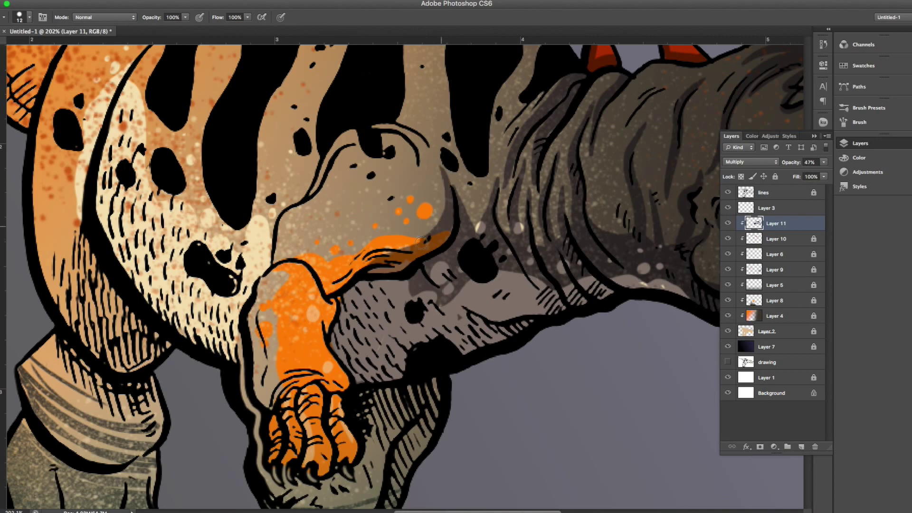
pyautogui.moveTo(421, 242); pyautogui.dragTo(320, 285)
pyautogui.moveTo(316, 246); pyautogui.dragTo(352, 235)
pyautogui.moveTo(422, 164)
pyautogui.mouseDown()
pyautogui.moveTo(333, 147)
pyautogui.moveTo(266, 261)
pyautogui.mouseUp()
pyautogui.scroll(-5, 427, 213)
pyautogui.moveTo(333, 194); pyautogui.dragTo(316, 323)
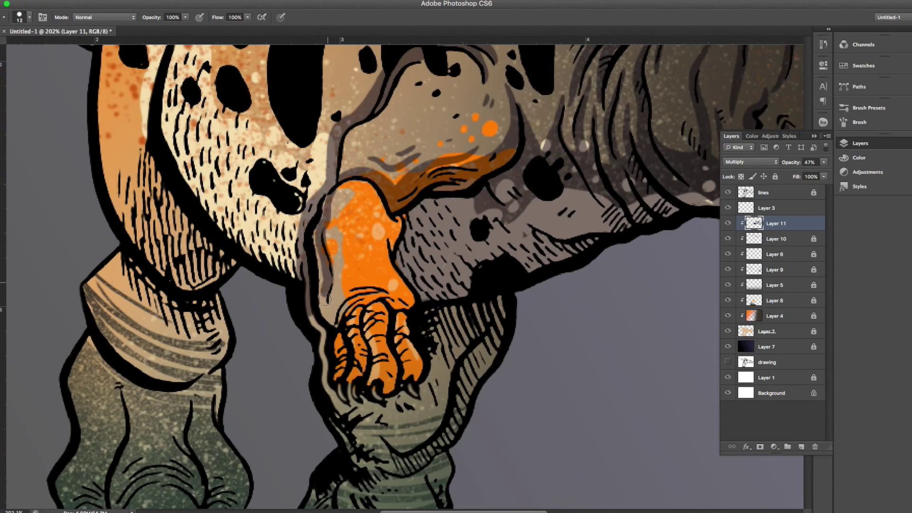
pyautogui.moveTo(390, 240); pyautogui.dragTo(325, 260)
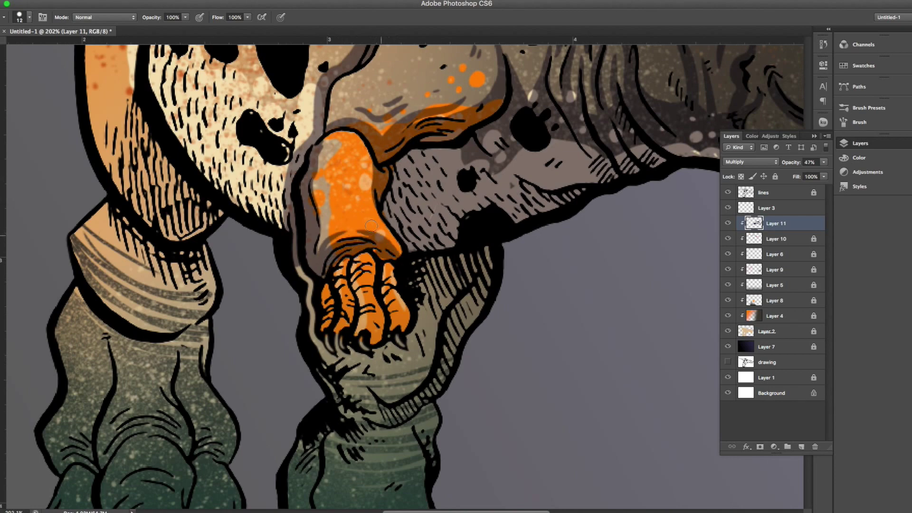
# - Shade the right leg and foot, then fit the whole image in view
pyautogui.scroll(-3, 379, 237)
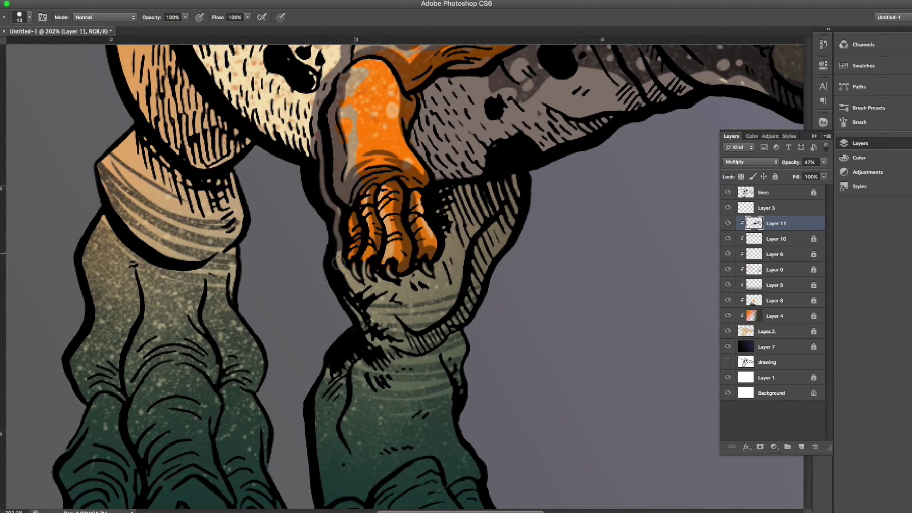
pyautogui.scroll(-5, 469, 257)
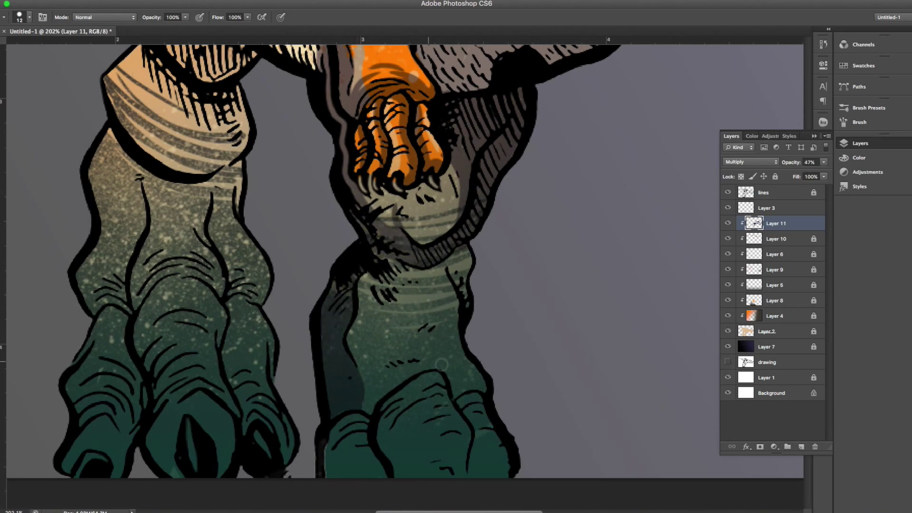
pyautogui.scroll(-3, 496, 349)
pyautogui.moveTo(399, 176); pyautogui.dragTo(387, 258)
pyautogui.scroll(-1, 429, 212)
pyautogui.moveTo(430, 209); pyautogui.dragTo(406, 268)
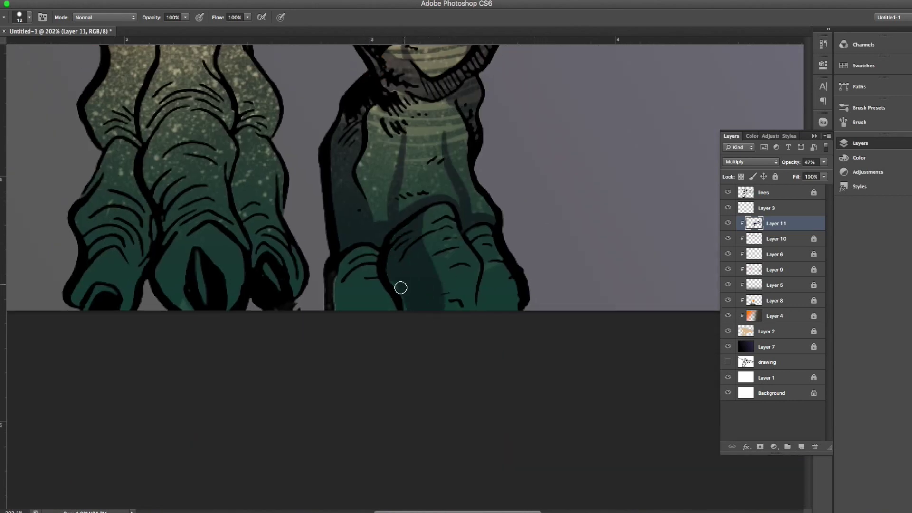
pyautogui.hscroll(-3, 429, 260)
pyautogui.hotkey('ctrl', '0')
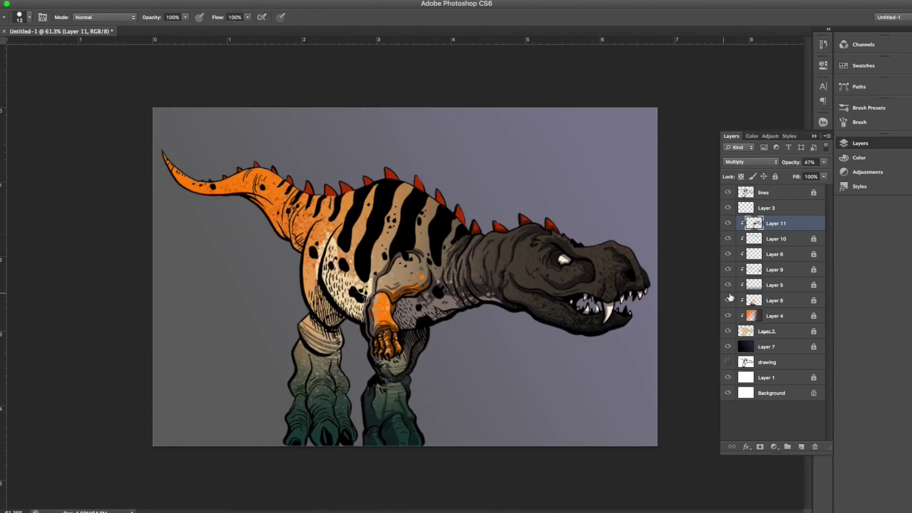
# - Paint dark brown shading on the neck and the tail and neck undersides, then zoom out
pyautogui.press('F7')
pyautogui.press('F7')
pyautogui.press('F7')
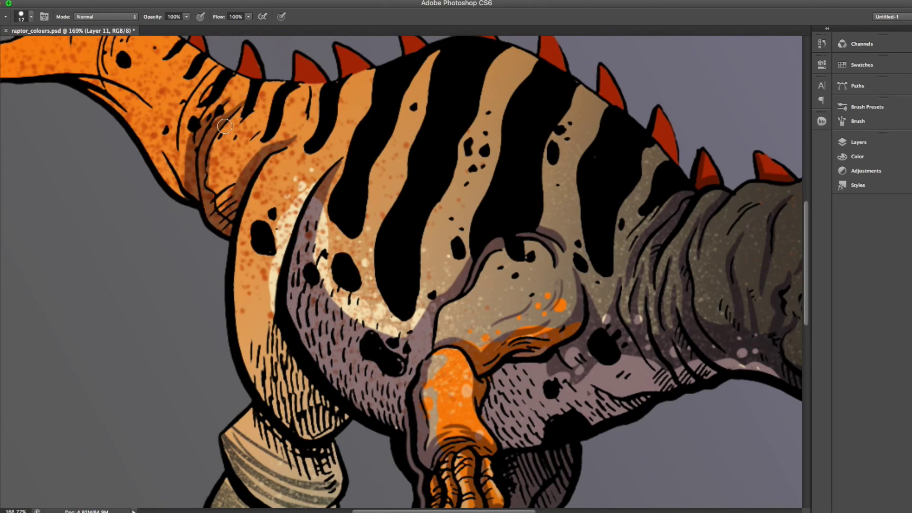
pyautogui.moveTo(214, 143); pyautogui.dragTo(224, 189)
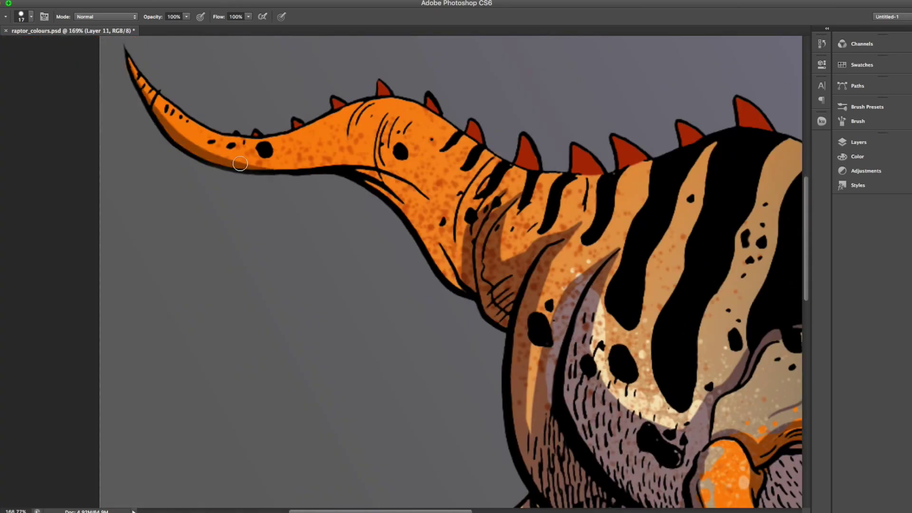
pyautogui.moveTo(144, 91); pyautogui.dragTo(416, 176)
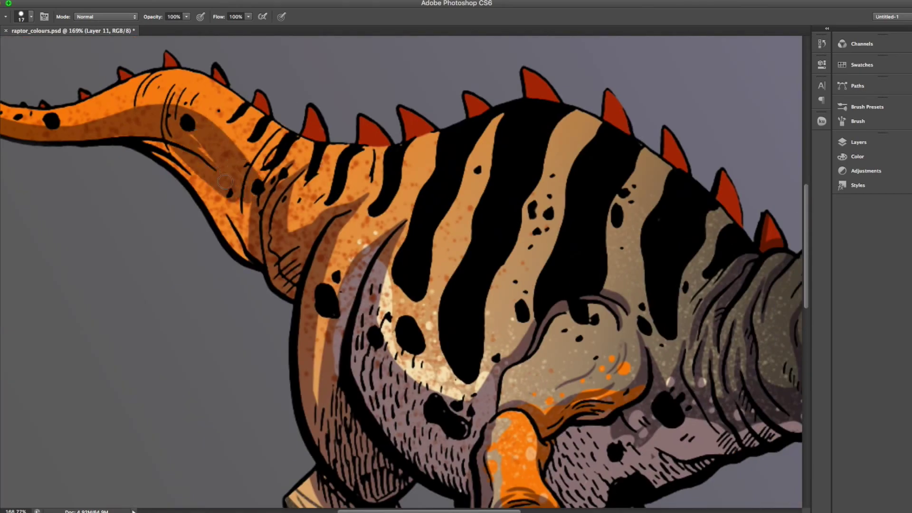
pyautogui.moveTo(242, 252); pyautogui.dragTo(215, 134)
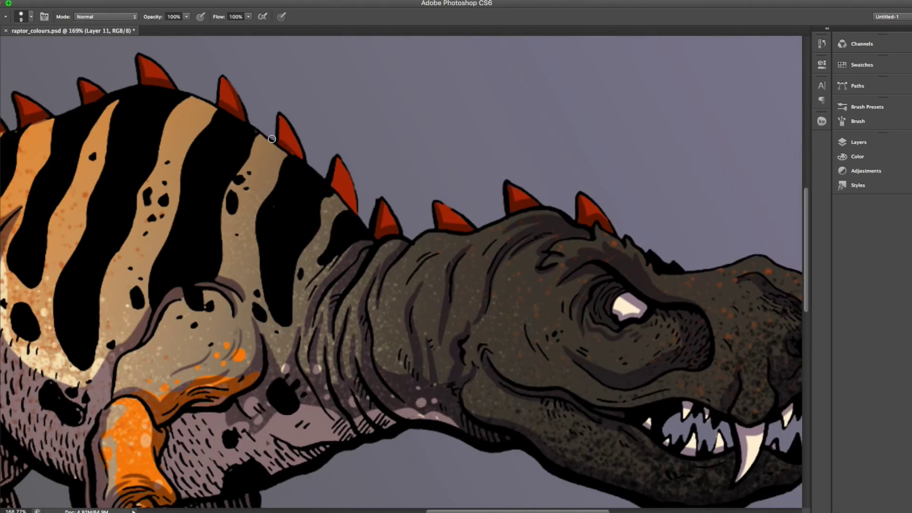
pyautogui.press('z')
pyautogui.keyDown('alt'); pyautogui.click(557, 172); pyautogui.keyUp('alt')
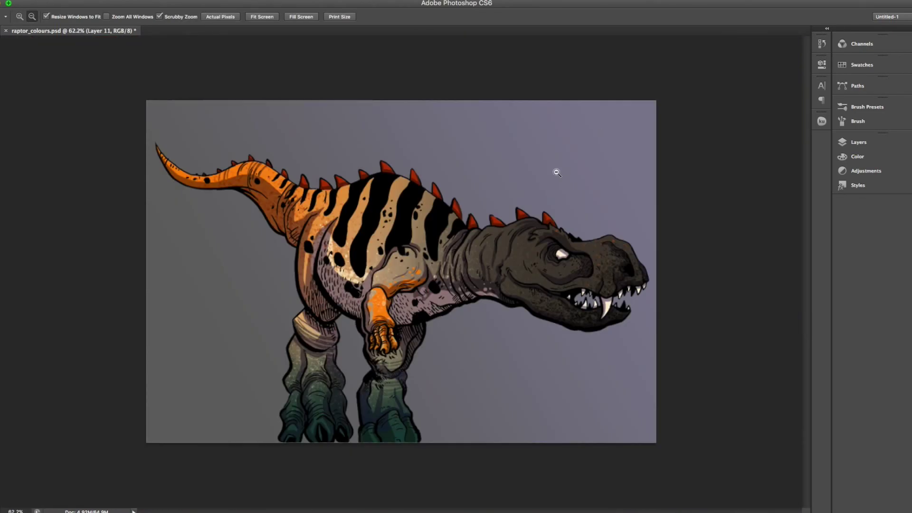
# - Add clipped Layer 12 above Layer 11 and try Linear Dodge with a 108 px brush
pyautogui.click(858, 142)
pyautogui.click(800, 443)
pyautogui.press('b')
pyautogui.rightClick(631, 216)
pyautogui.press('Escape')
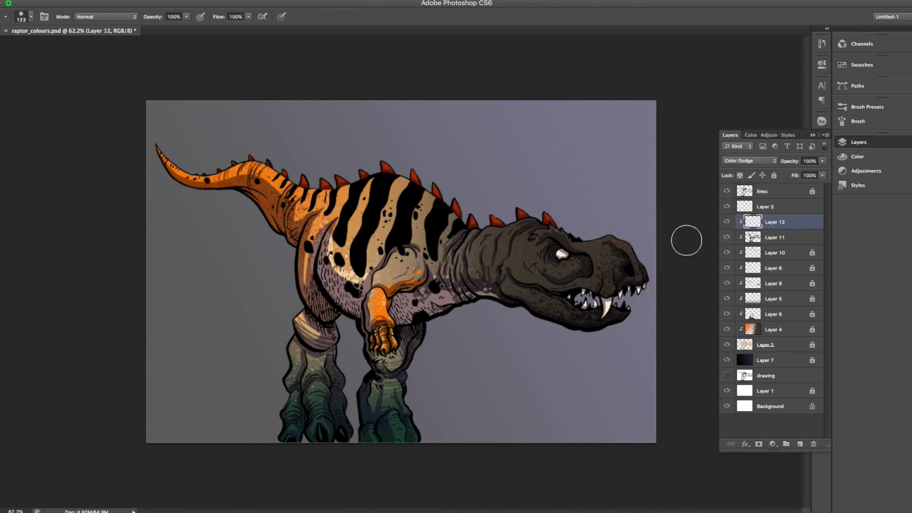
pyautogui.hotkey('shift', '+')
pyautogui.hotkey('shift', '+')
pyautogui.hotkey('shift', '+')
pyautogui.hotkey('shift', '+')
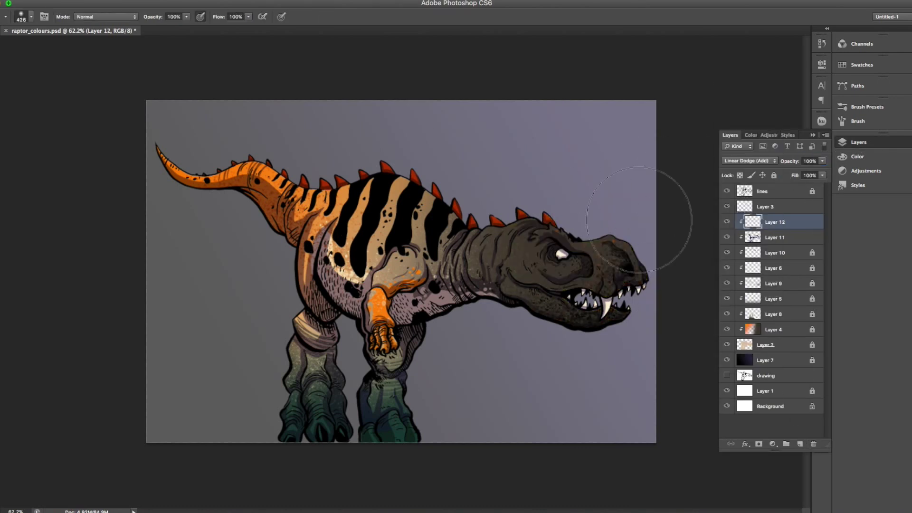
pyautogui.hotkey('shift', '+')
pyautogui.hotkey('shift', '+')
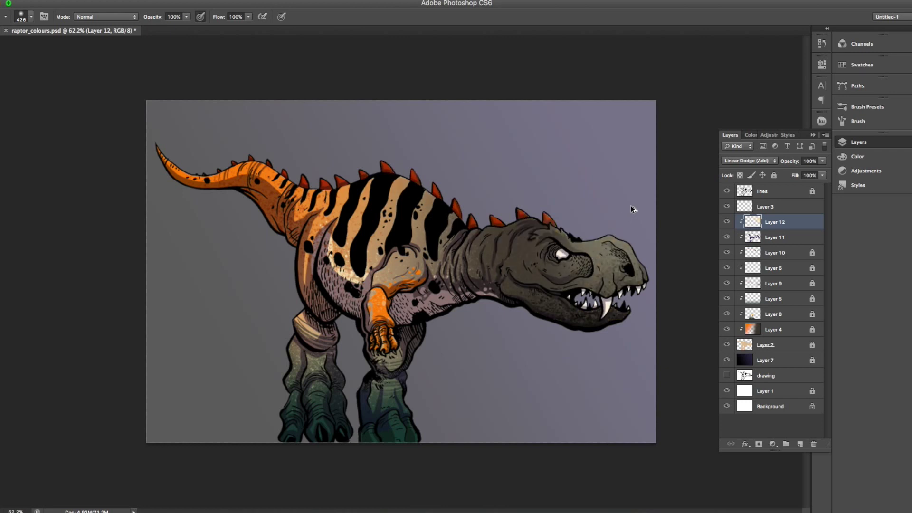
pyautogui.press('[')
pyautogui.press('[')
pyautogui.press('[')
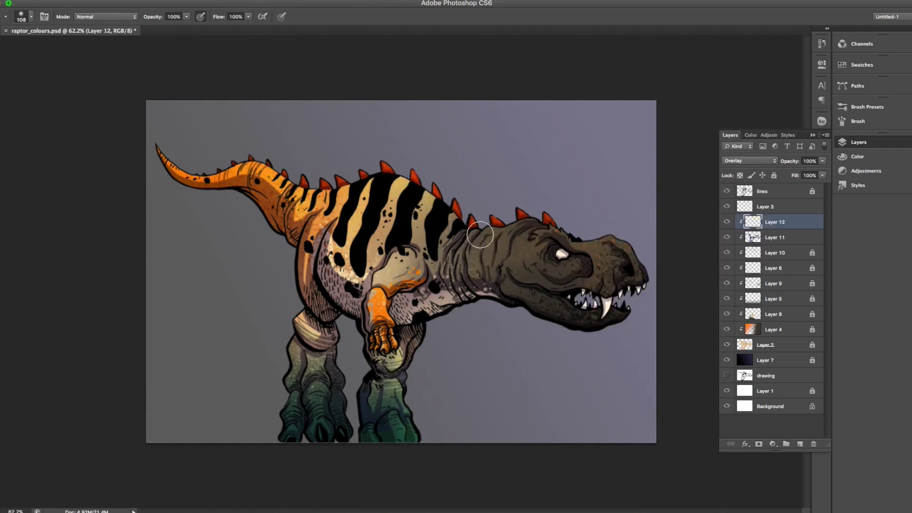
# - Cycle Layer 12 through further blend modes, then add a new Layer 13
pyautogui.click(749, 161)
pyautogui.click(749, 161)
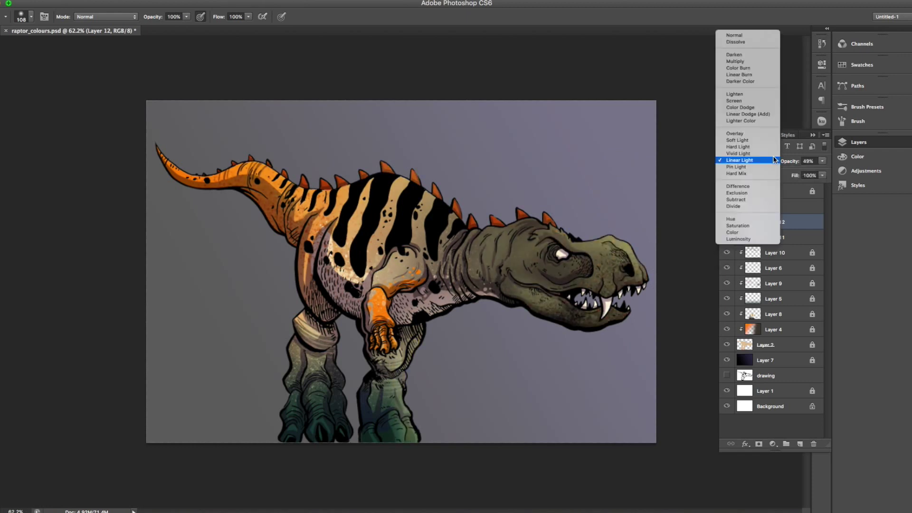
pyautogui.click(749, 161)
pyautogui.click(750, 109)
pyautogui.hotkey('ctrl', 'shift', 'alt', 'n')
pyautogui.click(859, 65)
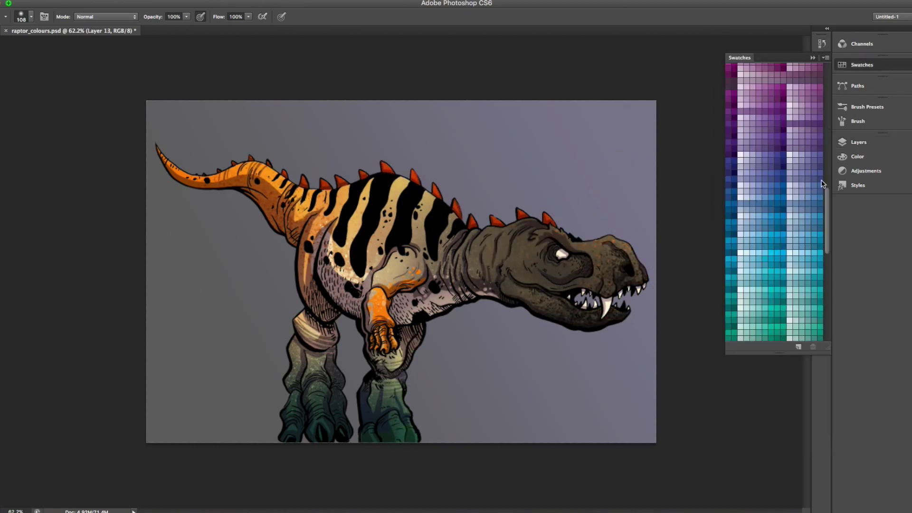
# - Brighten the tail and back on Layer 13, keeping it in Linear Dodge (Add)
pyautogui.click(858, 142)
pyautogui.click(749, 161)
pyautogui.moveTo(161, 152); pyautogui.dragTo(285, 190)
pyautogui.moveTo(193, 159)
pyautogui.mouseDown()
pyautogui.moveTo(311, 232)
pyautogui.moveTo(515, 134)
pyautogui.mouseUp()
pyautogui.click(749, 160)
pyautogui.click(760, 163)
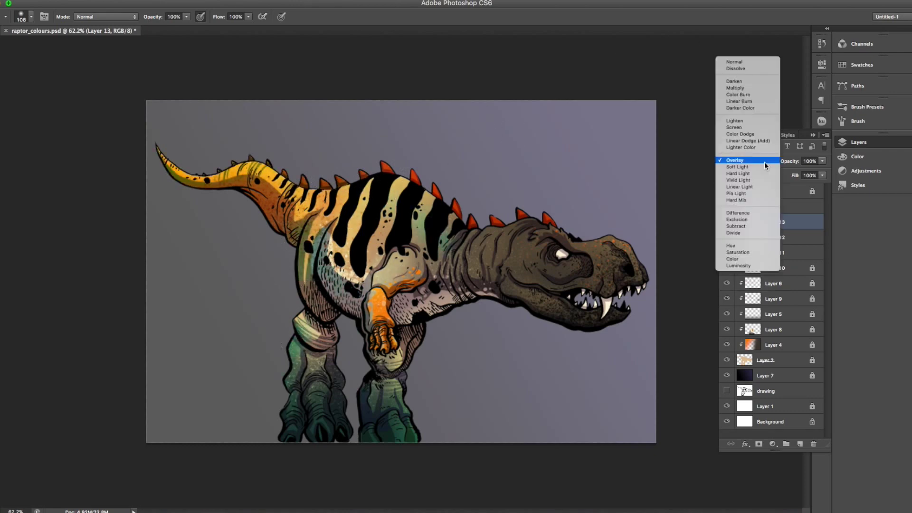
pyautogui.click(749, 161)
# - Hide Layers 13 and 3, add a warm Linear Dodge (Add) Layer 14, then select Layer 4
pyautogui.click(726, 221)
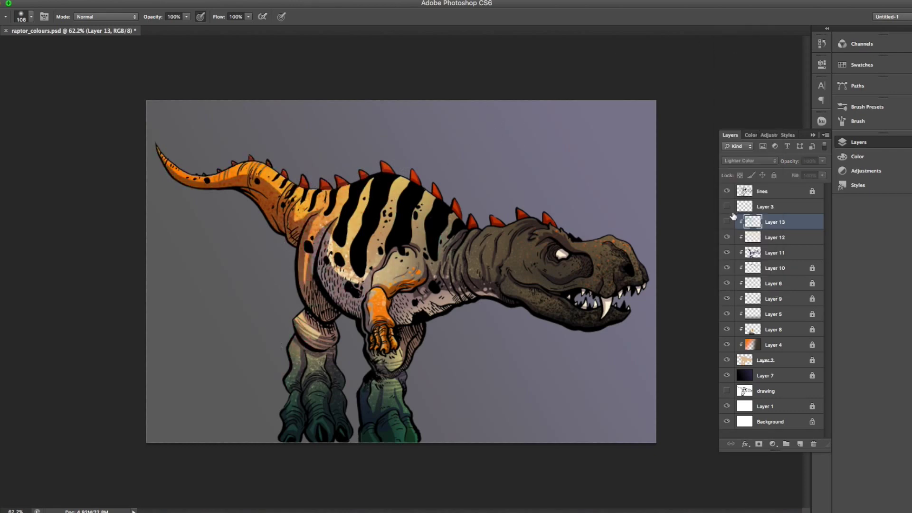
pyautogui.click(726, 207)
pyautogui.hotkey('ctrl', 'shift', 'alt', 'n')
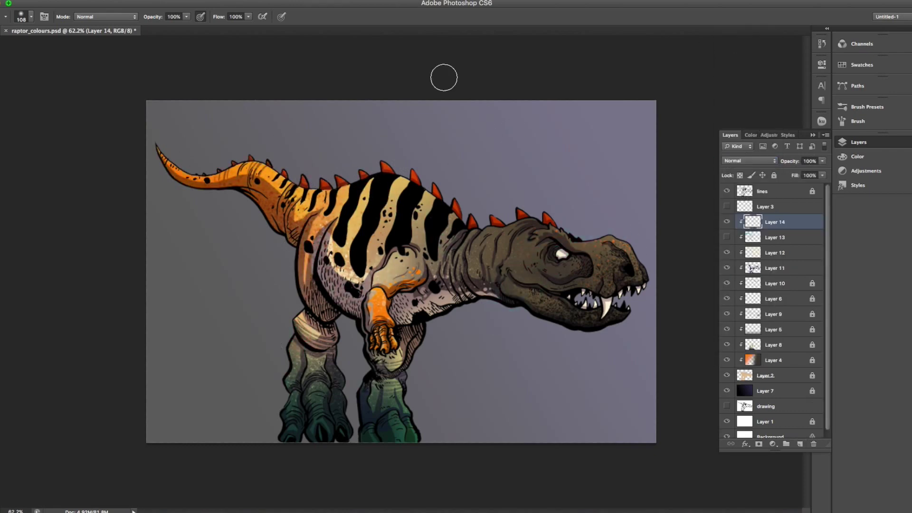
pyautogui.click(855, 64)
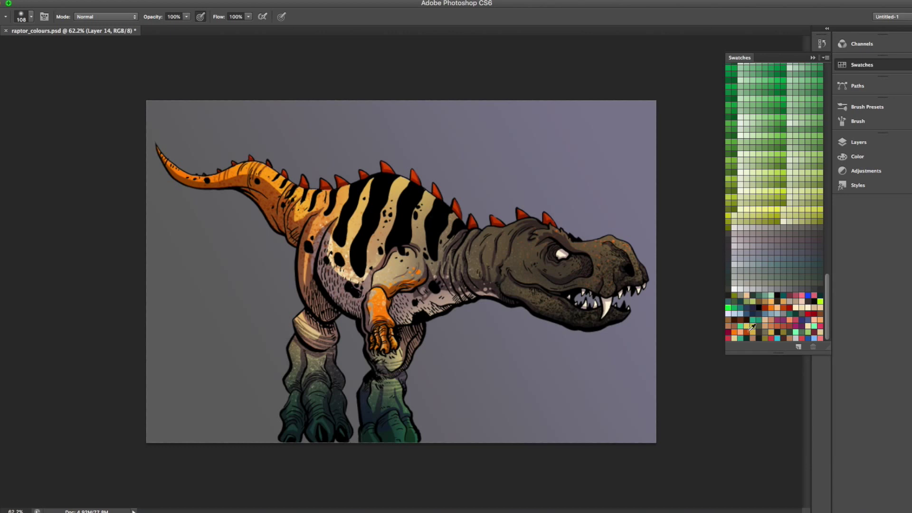
pyautogui.press('F7')
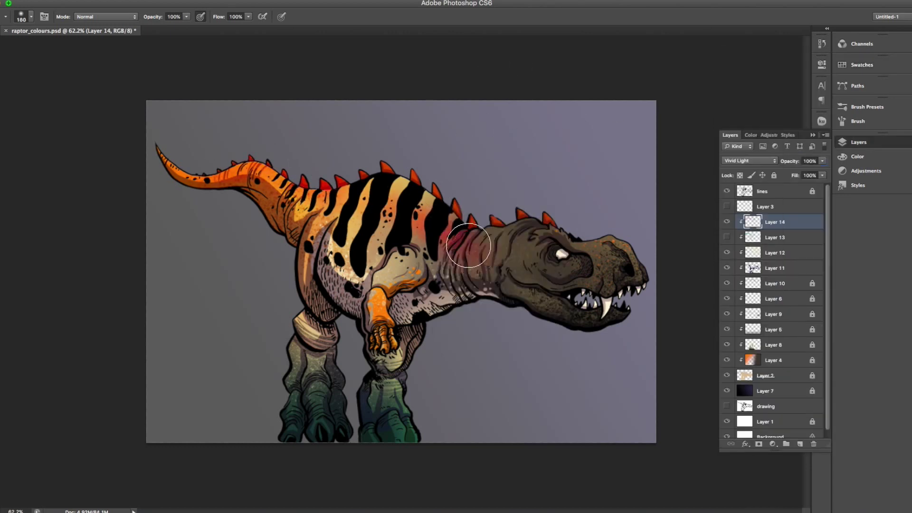
pyautogui.click(748, 161)
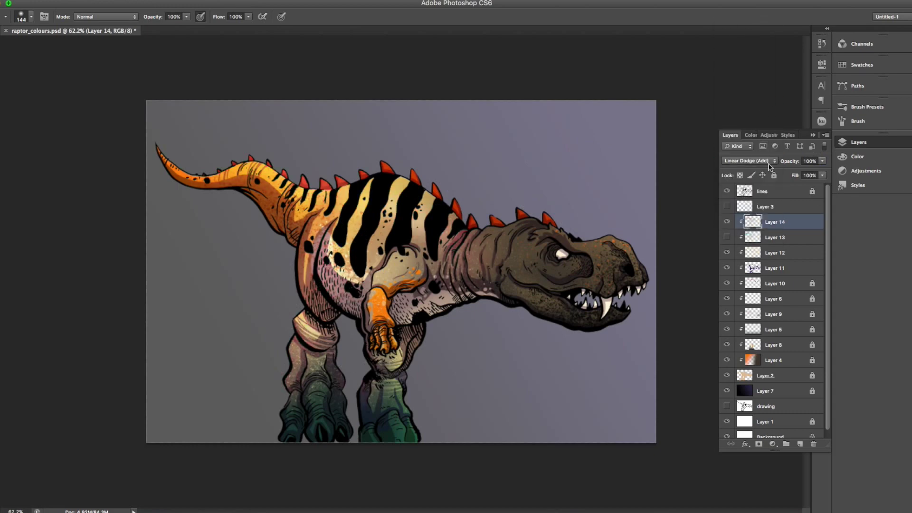
pyautogui.scroll(-1, 769, 332)
pyautogui.click(769, 355)
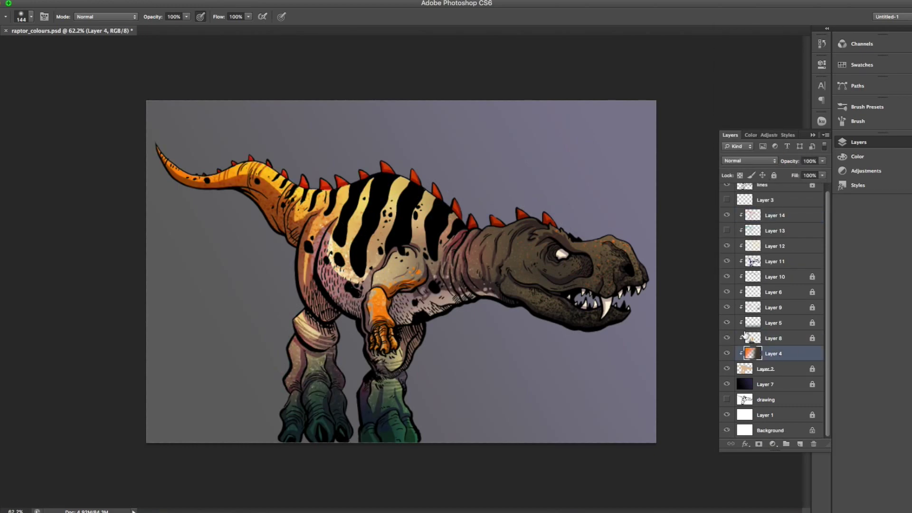
# - Trial a Hue/Saturation shift on the dinosaur, cancel it, and try other tail and body hues
pyautogui.click(71, 5)
pyautogui.click(203, 55)
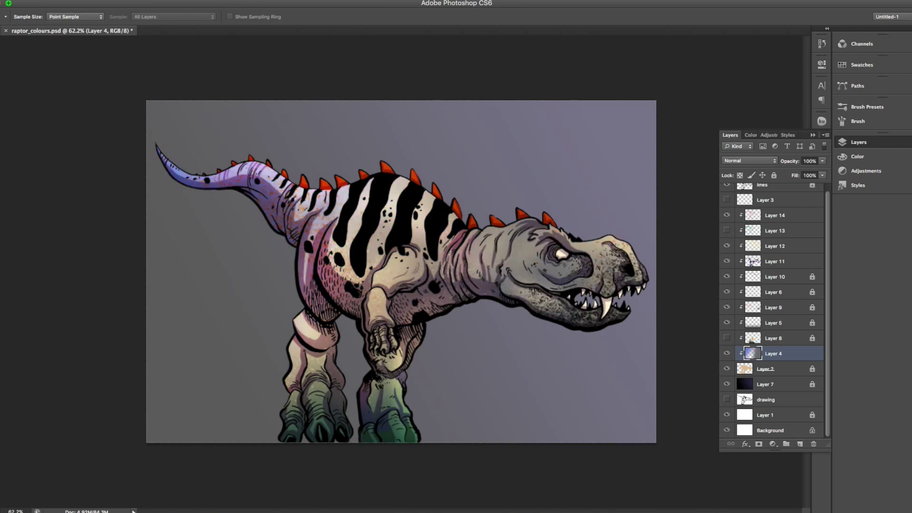
pyautogui.press('Escape')
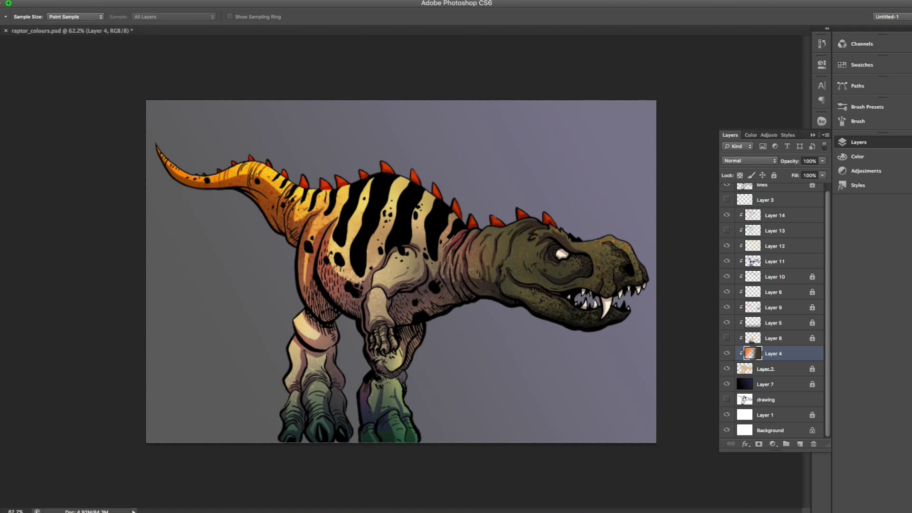
pyautogui.press('l')
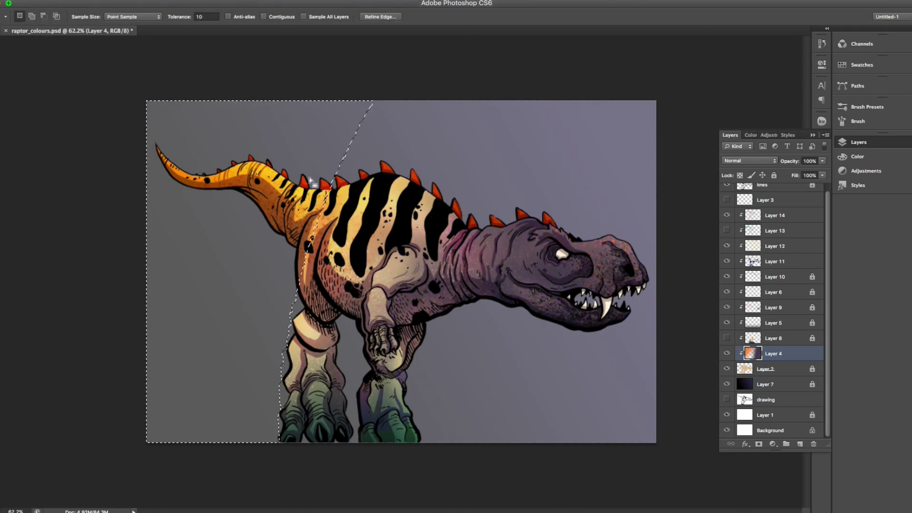
pyautogui.press('i')
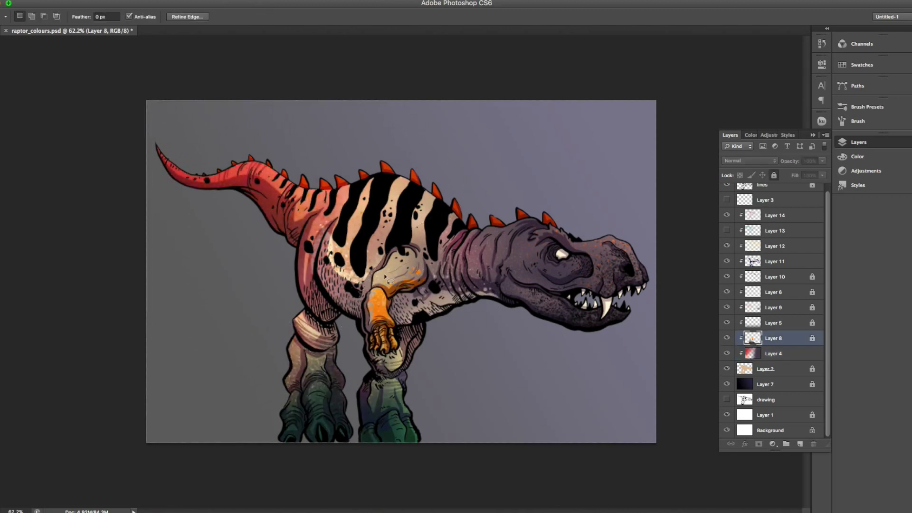
# - Recolour the orange arm red and lighten the belly to cream
pyautogui.hotkey('ctrl', 'u')
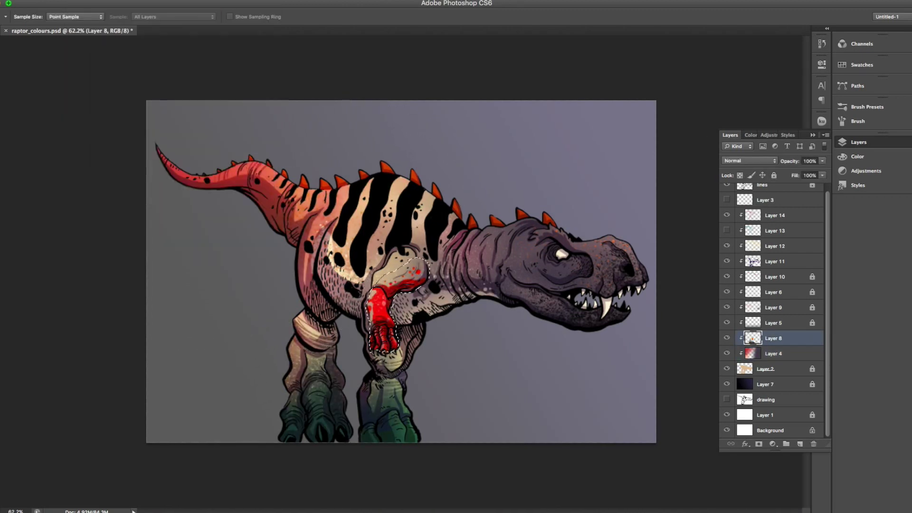
pyautogui.press('i')
pyautogui.hotkey('ctrl', 'shift', 'd')
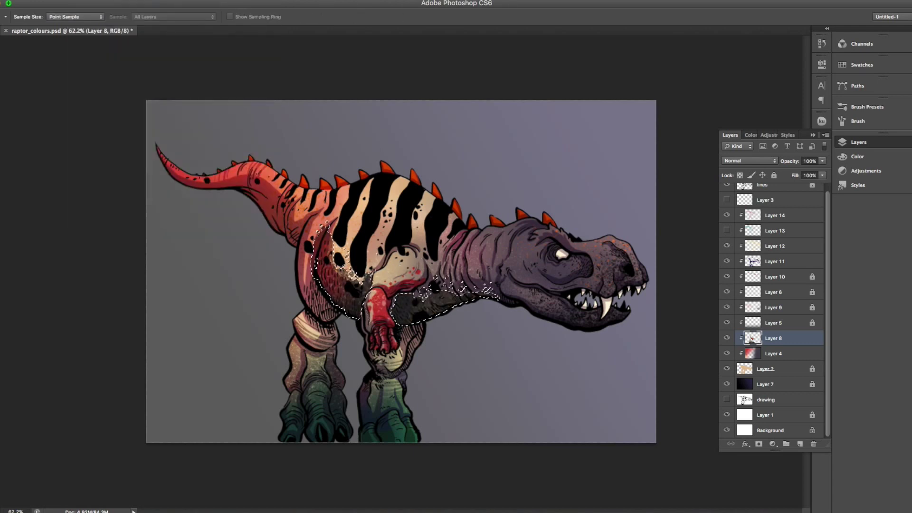
pyautogui.press('Delete')
pyautogui.press('w')
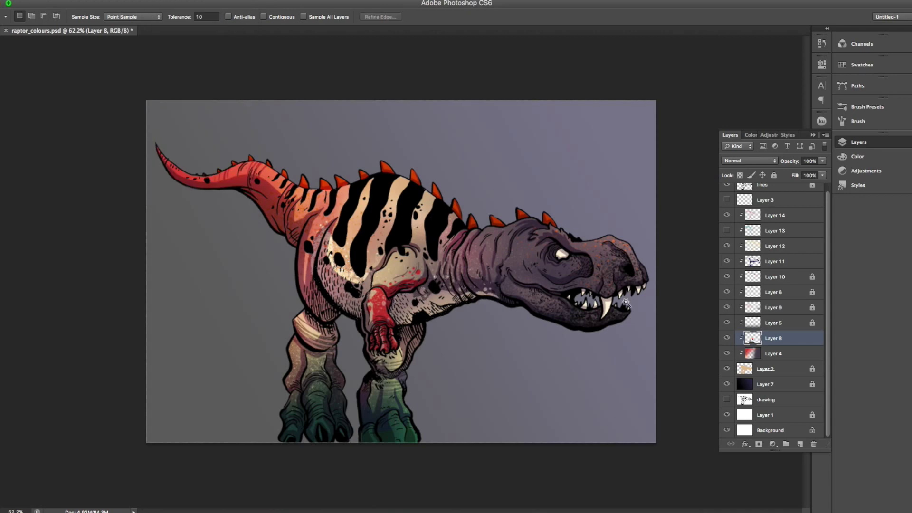
# - Paint the cream back stripes salmon-red on Layer 4
pyautogui.hotkey('alt', '[')
pyautogui.press('b')
pyautogui.moveTo(417, 200); pyautogui.dragTo(360, 196)
pyautogui.hotkey('alt', ']')
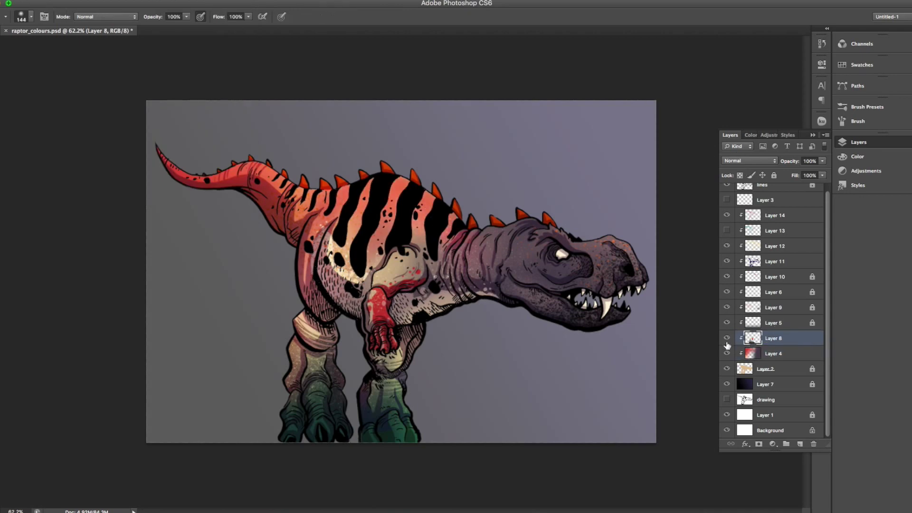
# - Select the spikes by colour and recolour the back and tail spikes teal
pyautogui.keyDown('ctrl'); pyautogui.click(752, 338); pyautogui.keyUp('ctrl')
pyautogui.press('i')
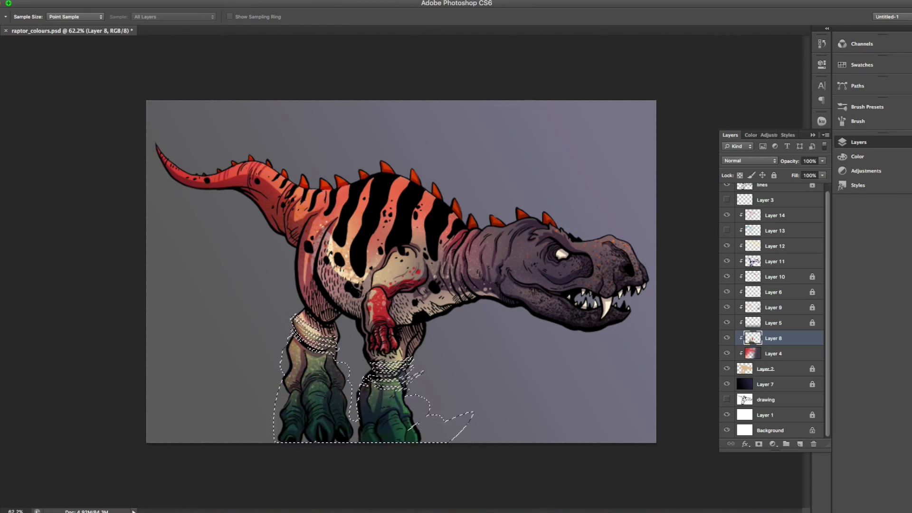
pyautogui.press('w')
pyautogui.click(611, 123)
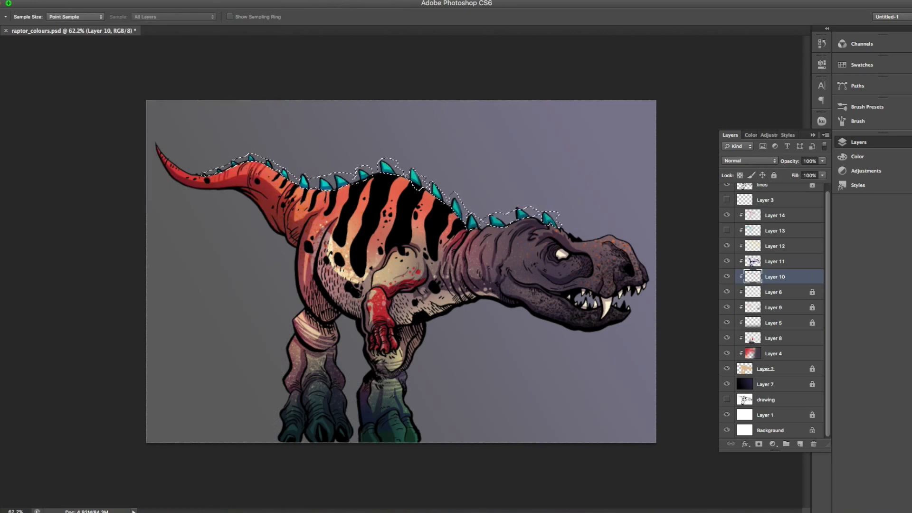
pyautogui.hotkey('alt', ']')
pyautogui.hotkey('ctrl', 'd')
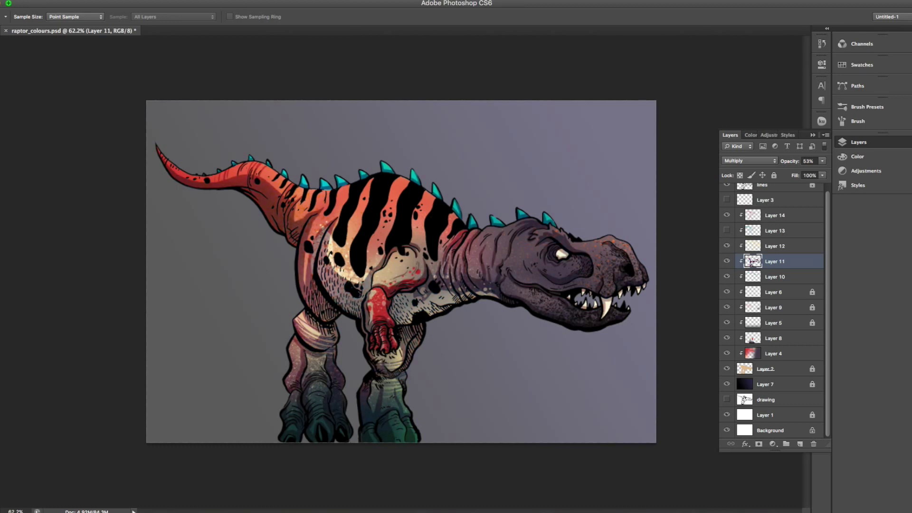
pyautogui.press('w')
pyautogui.click(727, 231)
pyautogui.click(775, 230)
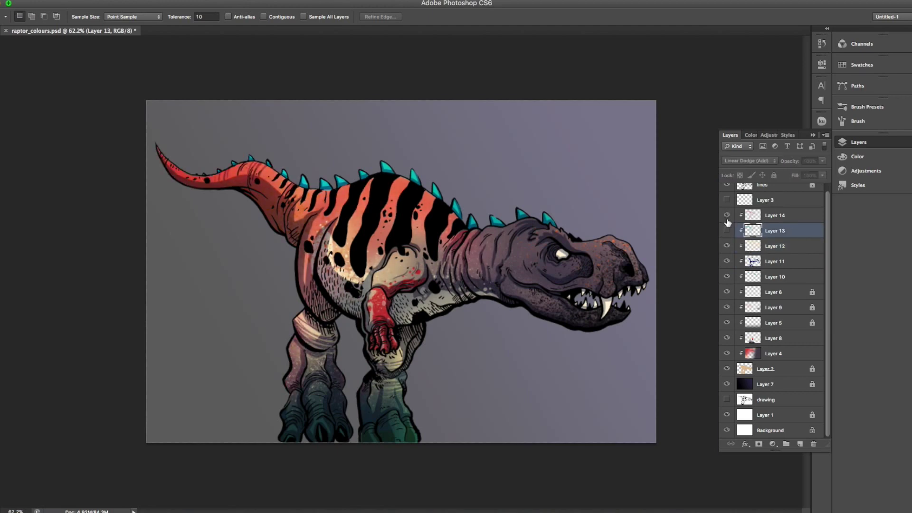
# - Hide Layer 13, add a clipped Overlay Layer 15, and set an 8 px brush
pyautogui.click(726, 230)
pyautogui.hotkey('ctrl', 'alt', 'shift', 'n')
pyautogui.click(750, 160)
pyautogui.click(741, 257)
pyautogui.press('b')
pyautogui.scroll(2, 702, 235)
pyautogui.rightClick(574, 271)
pyautogui.click(698, 229)
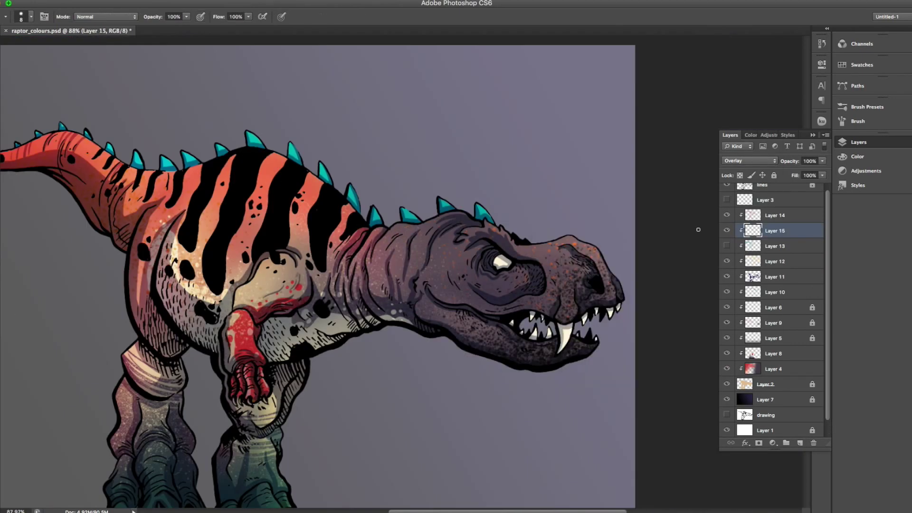
# - Paint light highlight strokes along the snout ridge and the neck
pyautogui.scroll(2, 583, 244)
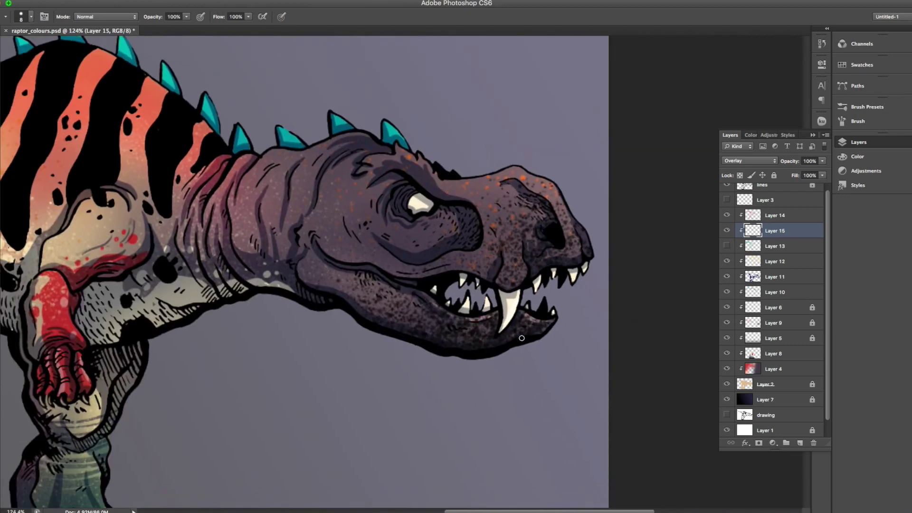
pyautogui.hscroll(5, 521, 337)
pyautogui.moveTo(396, 193); pyautogui.dragTo(447, 226)
pyautogui.scroll(-1, 472, 268)
pyautogui.hscroll(-2, 473, 267)
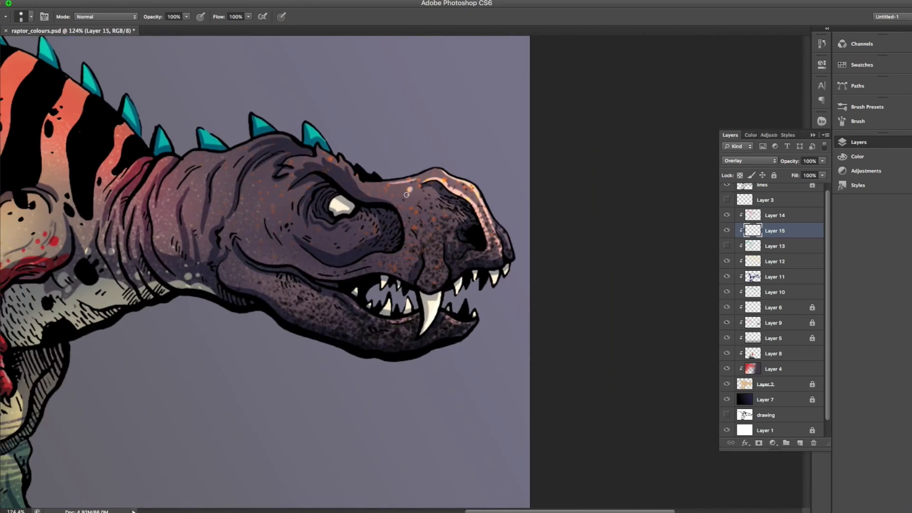
pyautogui.hscroll(-2, 336, 165)
pyautogui.hscroll(-1, 374, 248)
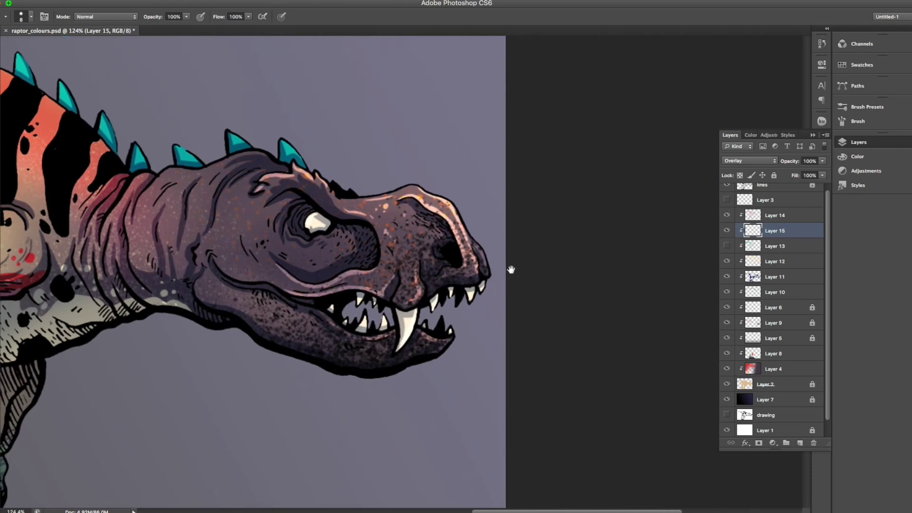
pyautogui.scroll(2, 475, 281)
pyautogui.moveTo(298, 257); pyautogui.dragTo(307, 216)
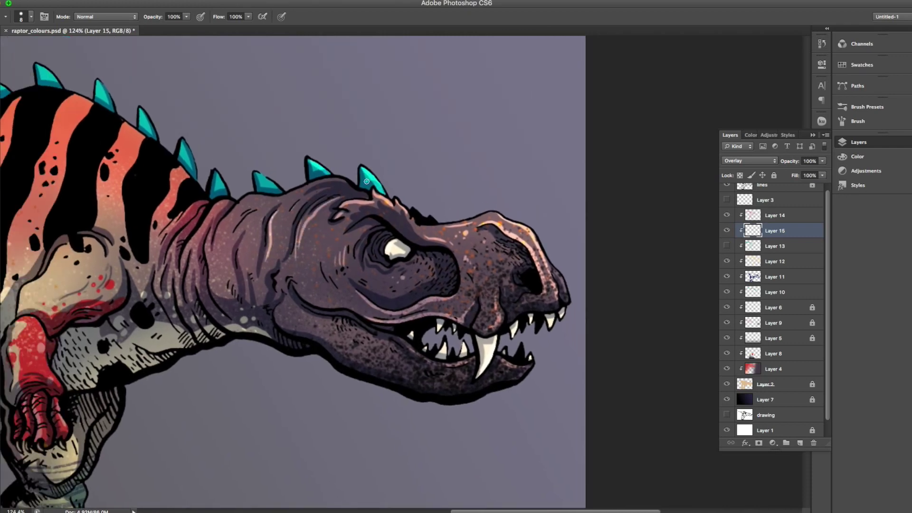
# - Scroll around the canvas to review the salmon-striped, teal-spiked raptor
pyautogui.hscroll(-5, 368, 182)
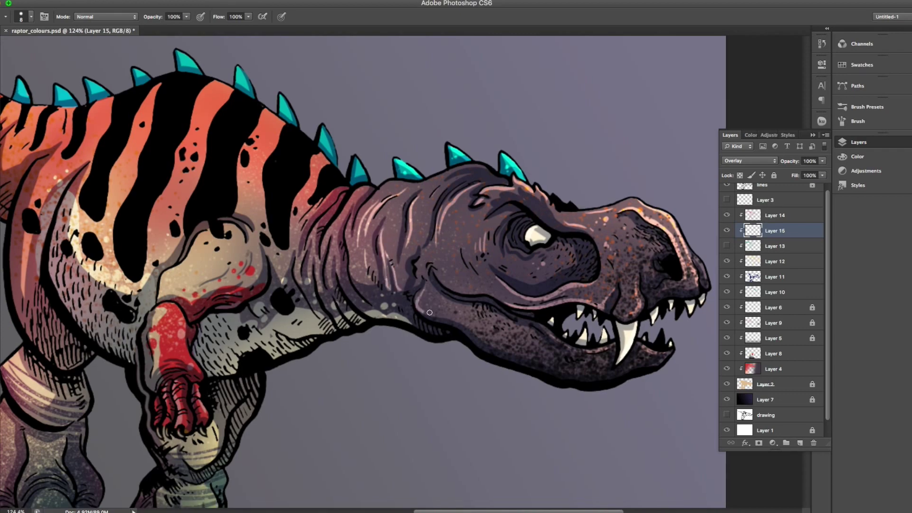
pyautogui.hscroll(5, 475, 247)
pyautogui.hscroll(-10, 427, 190)
pyautogui.hscroll(-10, 350, 116)
pyautogui.hscroll(5, 351, 116)
pyautogui.hscroll(5, 437, 210)
pyautogui.hscroll(5, 288, 77)
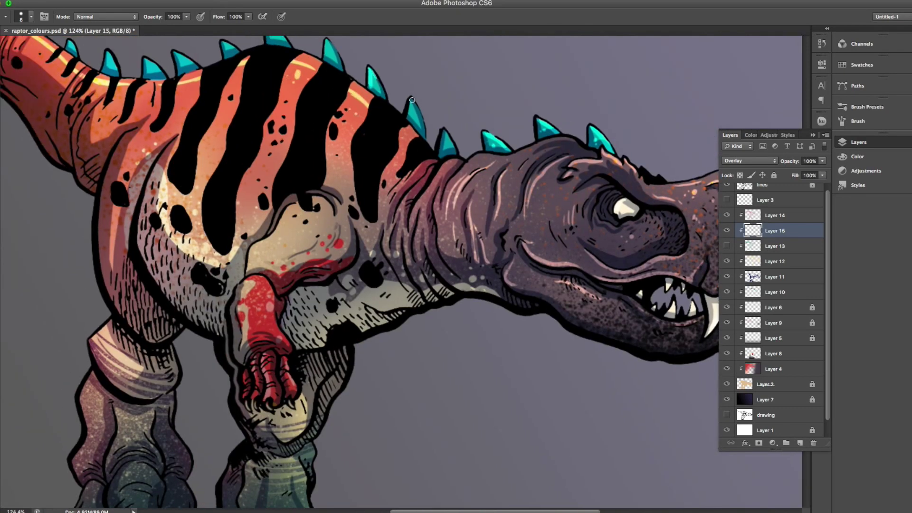
pyautogui.hscroll(-5, 411, 107)
pyautogui.scroll(3, 332, 124)
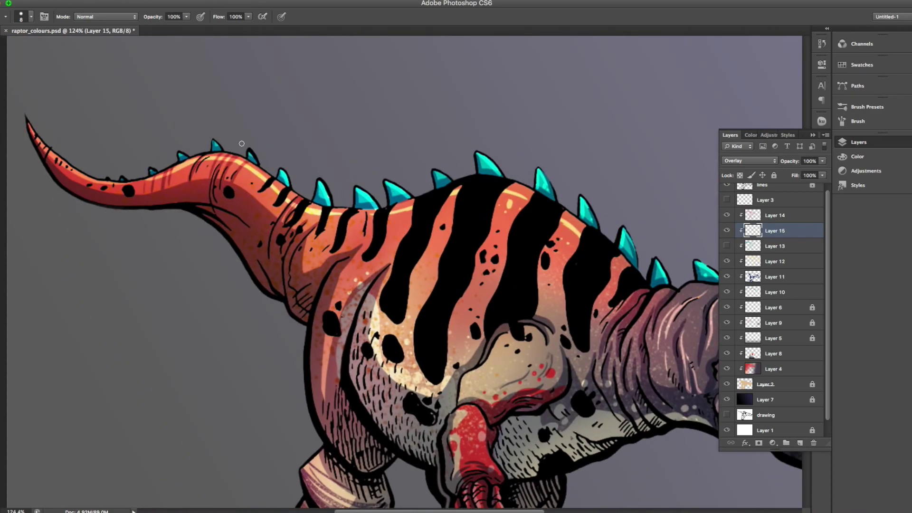
pyautogui.hscroll(-5, 253, 140)
pyautogui.scroll(-2, 242, 138)
pyautogui.scroll(-3, 297, 120)
pyautogui.hscroll(2, 297, 120)
pyautogui.scroll(-2, 290, 190)
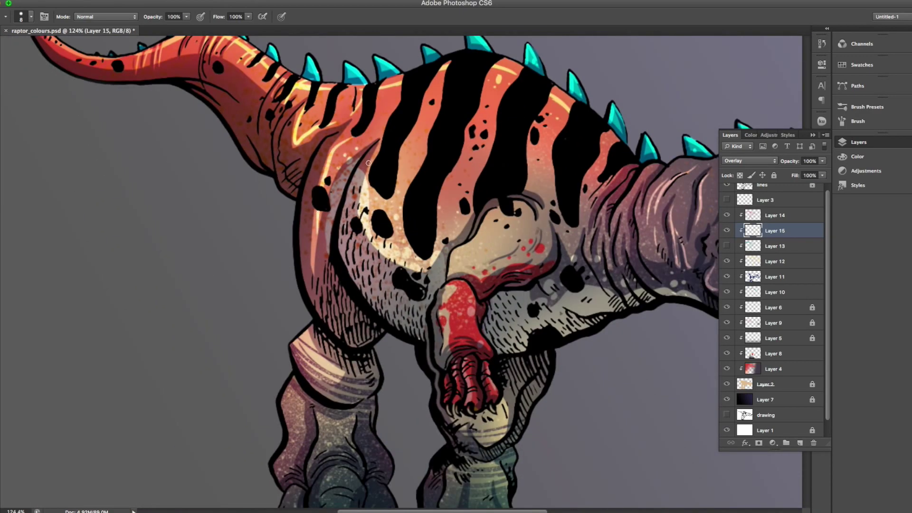
pyautogui.scroll(-5, 283, 299)
pyautogui.scroll(-5, 283, 299)
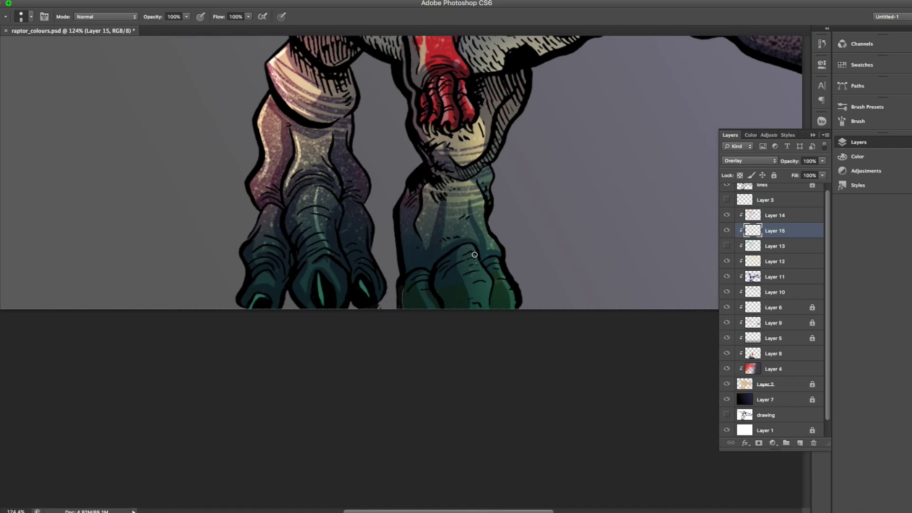
pyautogui.scroll(5, 313, 237)
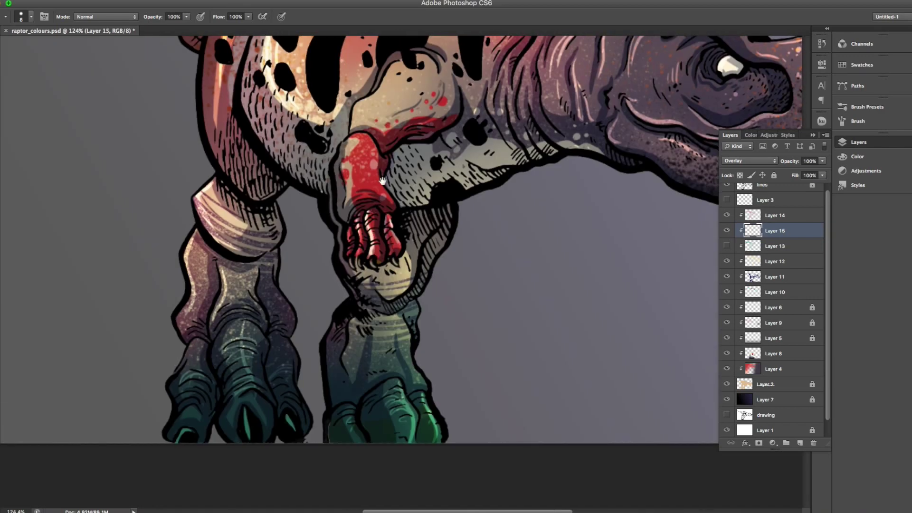
pyautogui.hscroll(2, 333, 132)
pyautogui.scroll(-2, 395, 122)
pyautogui.scroll(-2, 395, 122)
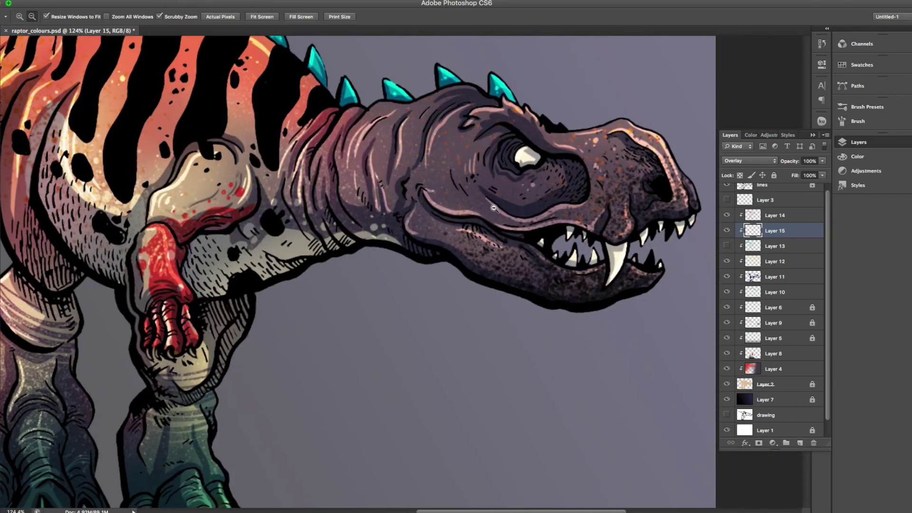
pyautogui.scroll(-2, 395, 122)
# - Try a green gradient wash on Layer 16 with different blend modes, then hide it
pyautogui.click(800, 443)
pyautogui.press('g')
pyautogui.click(861, 64)
pyautogui.click(859, 142)
pyautogui.click(749, 161)
pyautogui.click(749, 155)
pyautogui.press('i')
pyautogui.hotkey('alt', 'shift', 'n')
pyautogui.press('g')
pyautogui.press('b')
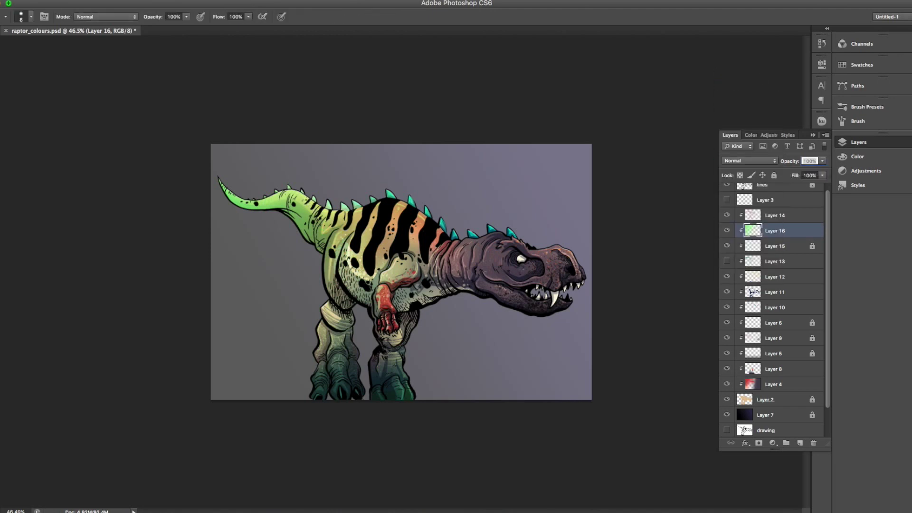
pyautogui.click(726, 230)
# - Add tint Layer 17 with a much larger brush and change its blend mode
pyautogui.click(800, 442)
pyautogui.hotkey('ctrl', '0')
pyautogui.rightClick(600, 190)
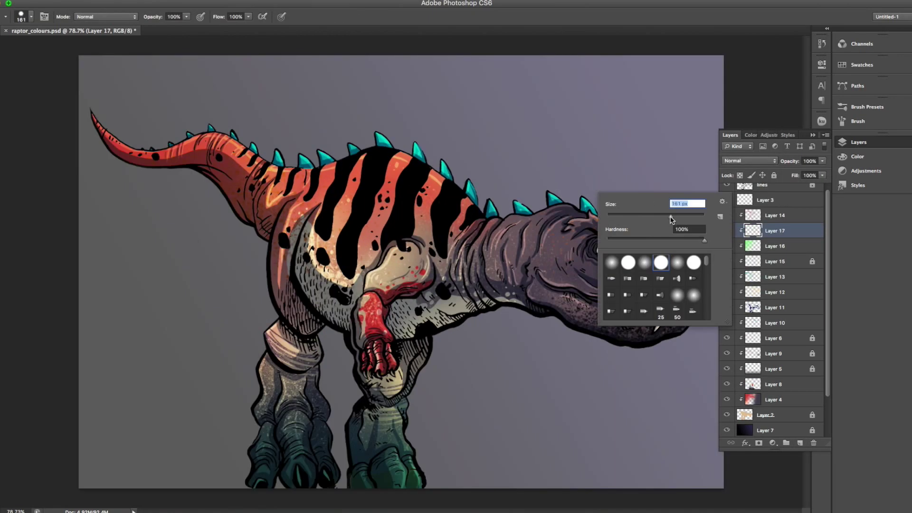
pyautogui.moveTo(613, 205); pyautogui.dragTo(655, 205)
pyautogui.click(749, 160)
pyautogui.click(741, 218)
# - Brush a greenish tint over the belly, its left edge, and the neck behind the head
pyautogui.rightClick(404, 246)
pyautogui.moveTo(438, 258); pyautogui.dragTo(418, 258)
pyautogui.moveTo(380, 285); pyautogui.dragTo(476, 187)
pyautogui.rightClick(468, 240)
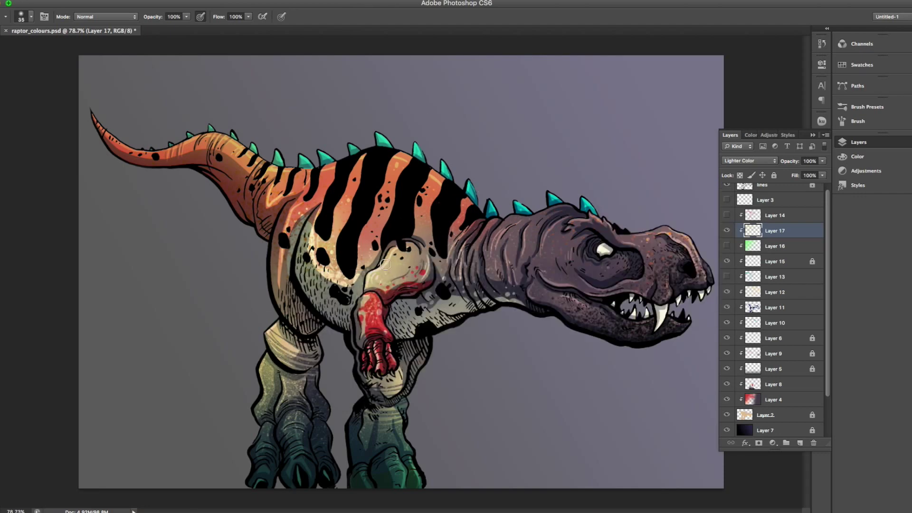
pyautogui.moveTo(503, 251); pyautogui.dragTo(496, 252)
pyautogui.moveTo(280, 209); pyautogui.dragTo(286, 323)
pyautogui.moveTo(468, 285); pyautogui.dragTo(507, 227)
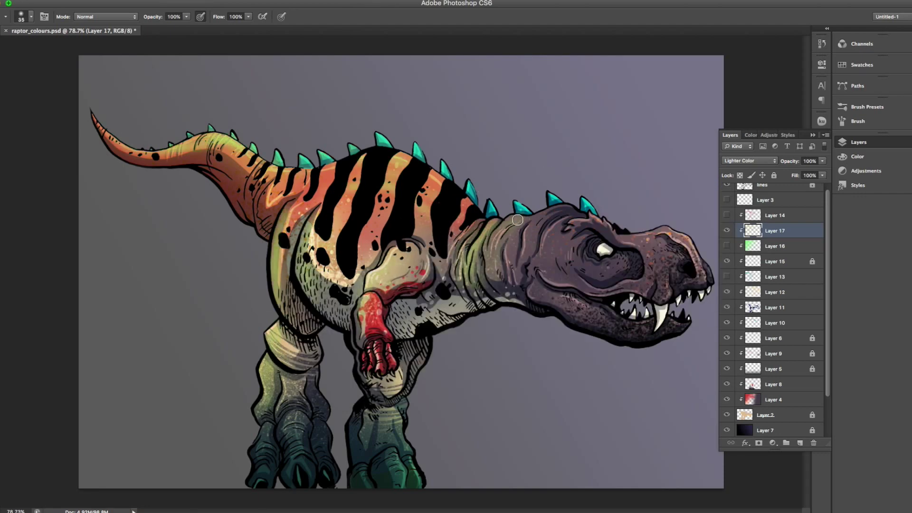
# - Lower the tint layer to 60% opacity, hide grey background Layer 7, and lasso the tail and back
pyautogui.scroll(-2, 757, 161)
pyautogui.scroll(-2, 757, 161)
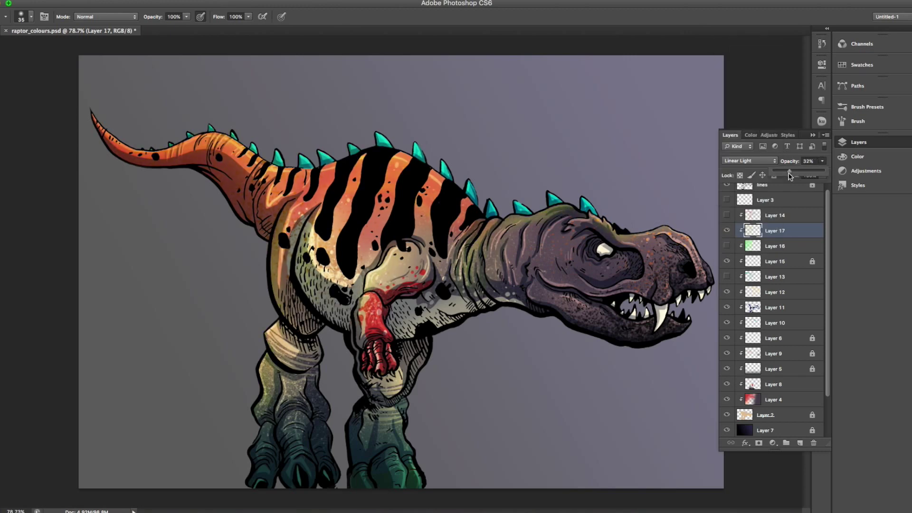
pyautogui.moveTo(789, 172); pyautogui.dragTo(803, 171)
pyautogui.scroll(-3, 769, 309)
pyautogui.click(727, 383)
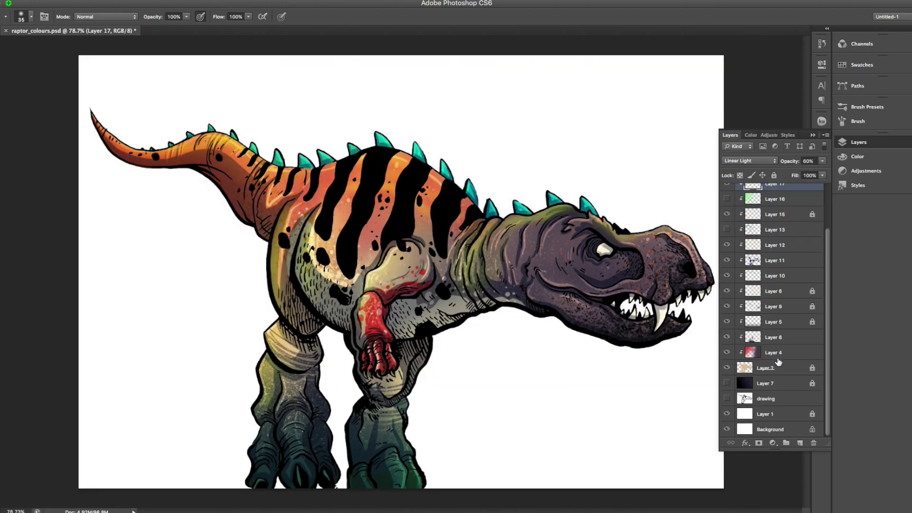
pyautogui.press('l')
pyautogui.moveTo(454, 52); pyautogui.dragTo(81, 57)
# - Shift the red forelimb on Layer 8 to blue with Hue/Saturation
pyautogui.hotkey('ctrl', 'u')
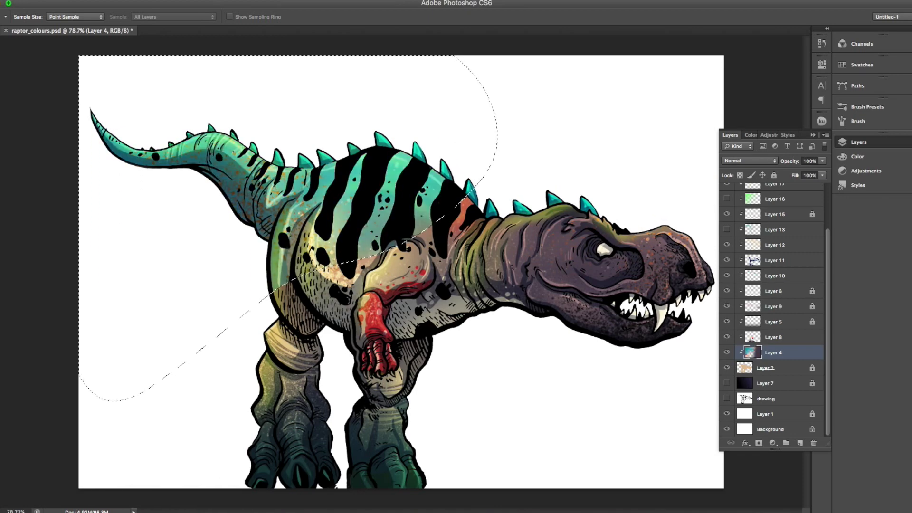
pyautogui.press('Escape')
pyautogui.hotkey('alt', ']')
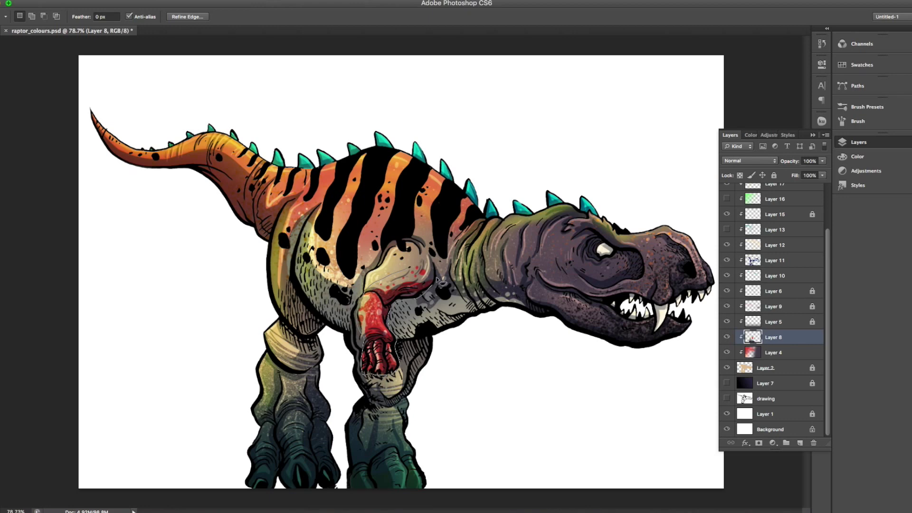
pyautogui.hotkey('ctrl', 'u')
pyautogui.press('Return')
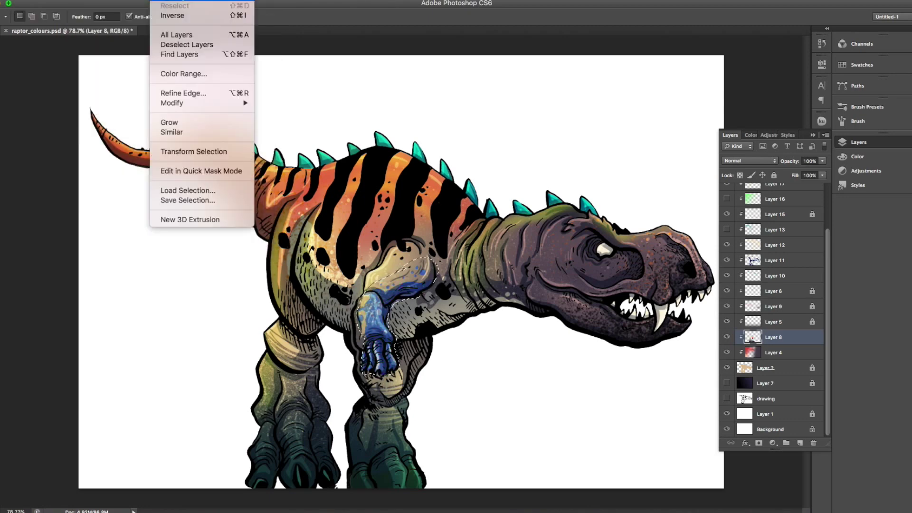
# - Reselect the tail and back on Layer 4 and shift their hue with Hue/Saturation
pyautogui.hotkey('alt', '[')
pyautogui.hotkey('ctrl', 'shift', 'd')
pyautogui.press('w')
pyautogui.press('Escape')
pyautogui.hotkey('ctrl', 'u')
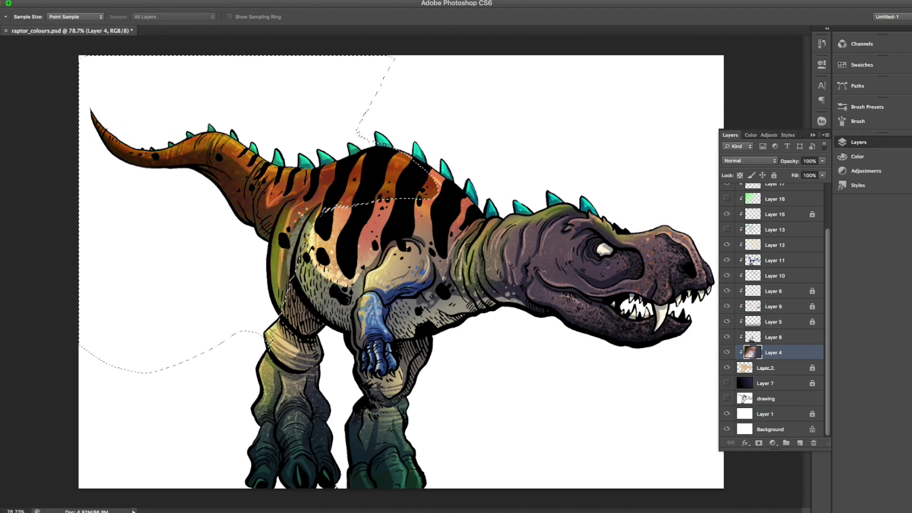
pyautogui.press('Return')
pyautogui.hotkey('ctrl', 'd')
# - Fill the tail and back with blue, covering leftover orange and painting lighter colour from belly to neck
pyautogui.click(854, 64)
pyautogui.hotkey('ctrl', 'shift', 'd')
pyautogui.press('b')
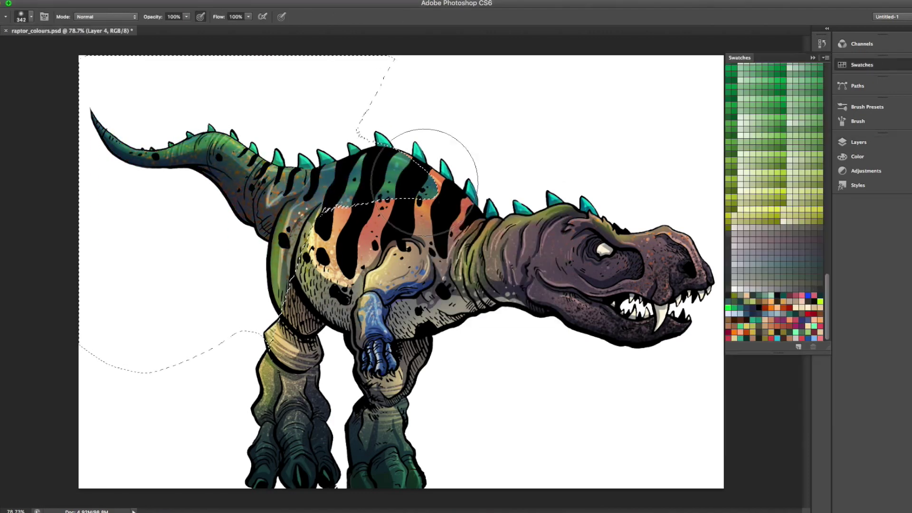
pyautogui.hotkey('alt', 'BackSpace')
pyautogui.rightClick(449, 207)
pyautogui.moveTo(456, 214); pyautogui.dragTo(266, 256)
pyautogui.press('b')
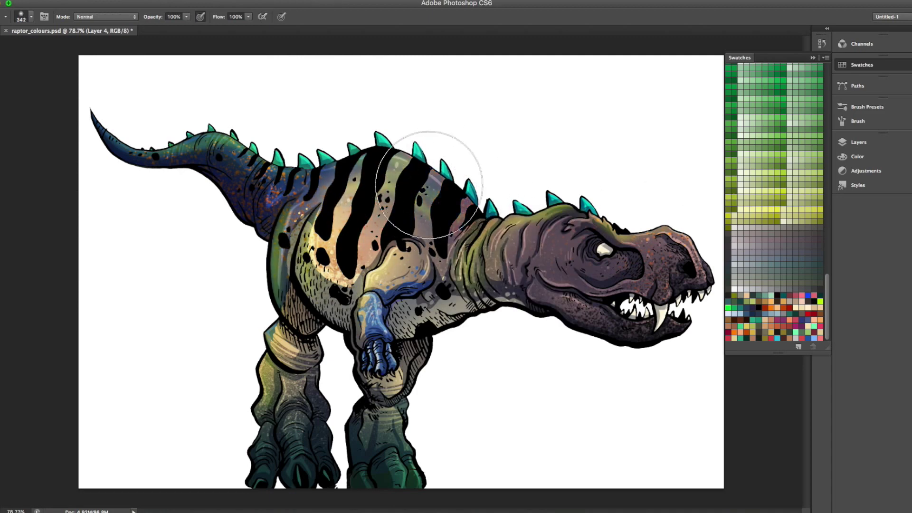
pyautogui.press('F7')
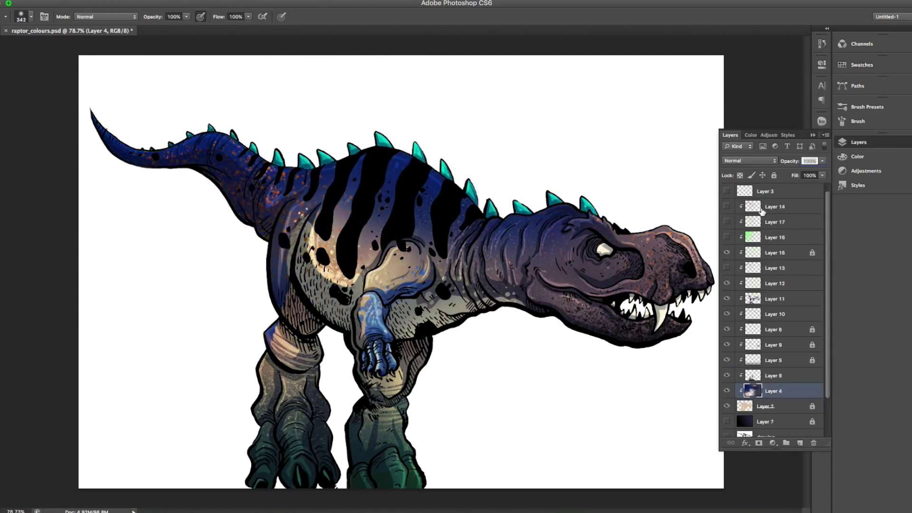
pyautogui.moveTo(304, 273); pyautogui.dragTo(499, 247)
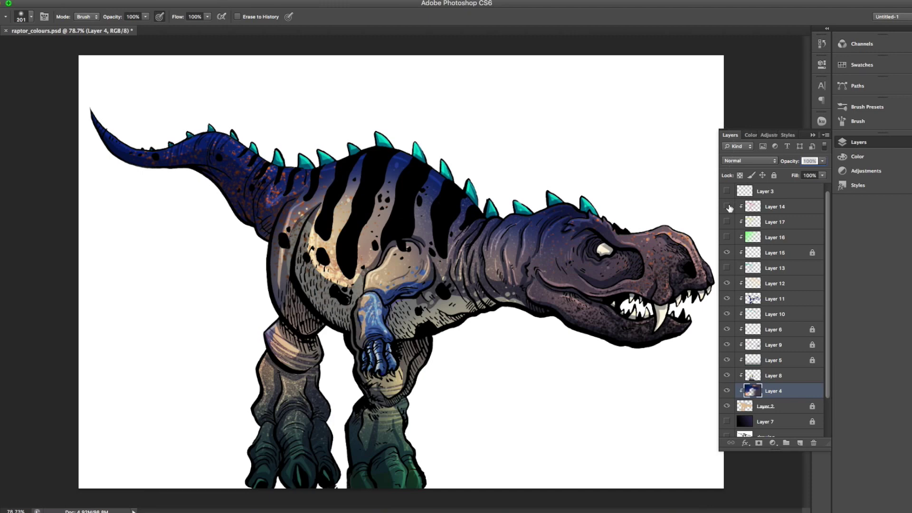
# - Lasso both legs on the visible Layer 8 and fill them bright teal
pyautogui.click(783, 376)
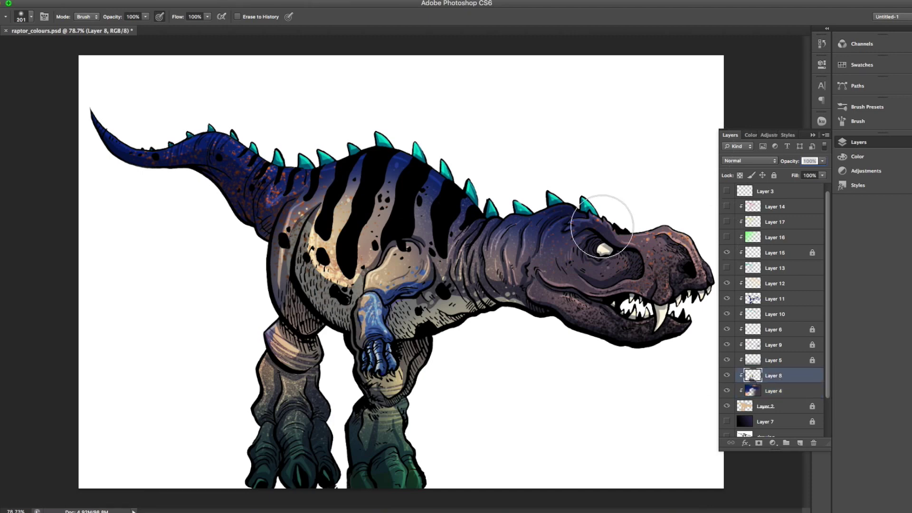
pyautogui.click(726, 375)
pyautogui.press('l')
pyautogui.moveTo(252, 352)
pyautogui.mouseDown()
pyautogui.moveTo(351, 398)
pyautogui.moveTo(192, 470)
pyautogui.mouseUp()
pyautogui.click(861, 65)
pyautogui.press('b')
pyautogui.moveTo(285, 427); pyautogui.dragTo(389, 394)
pyautogui.click(812, 319)
pyautogui.hotkey('alt', 'BackSpace')
pyautogui.click(858, 142)
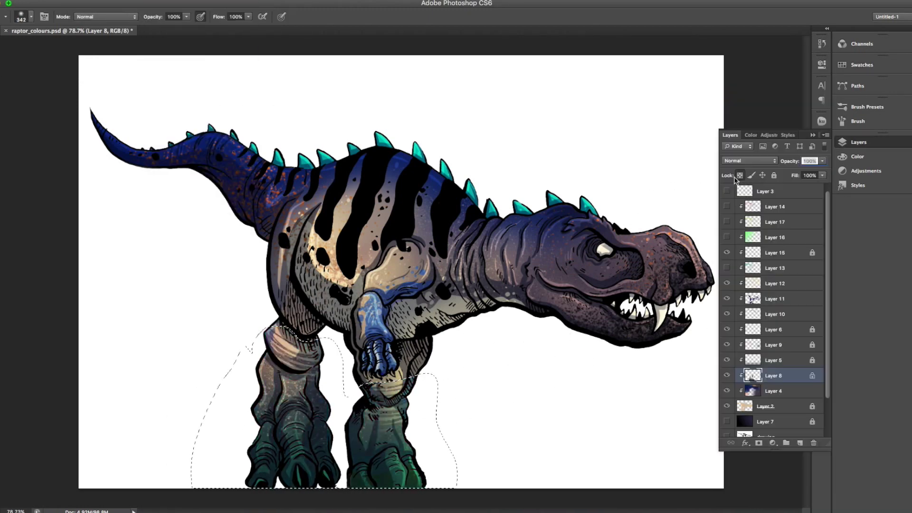
pyautogui.hotkey('ctrl', 'd')
pyautogui.press('e')
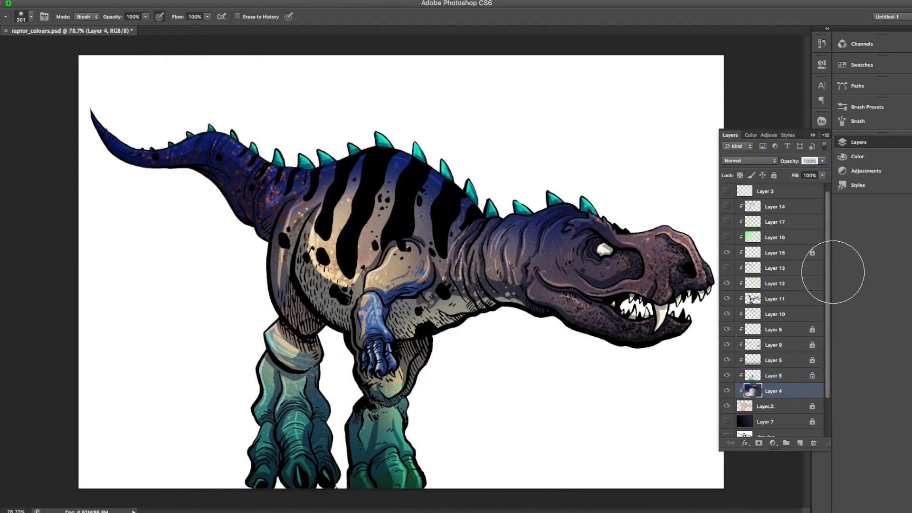
pyautogui.hotkey('alt', ']')
pyautogui.hotkey('alt', ']')
pyautogui.hotkey('alt', ']')
pyautogui.hotkey('alt', ']')
pyautogui.hotkey('alt', ']')
# - Set Layer 11 to Multiply at 88% opacity and Layer 17 to Vivid Light
pyautogui.hotkey('shift', 'alt', 'm')
pyautogui.moveTo(822, 161); pyautogui.dragTo(807, 175)
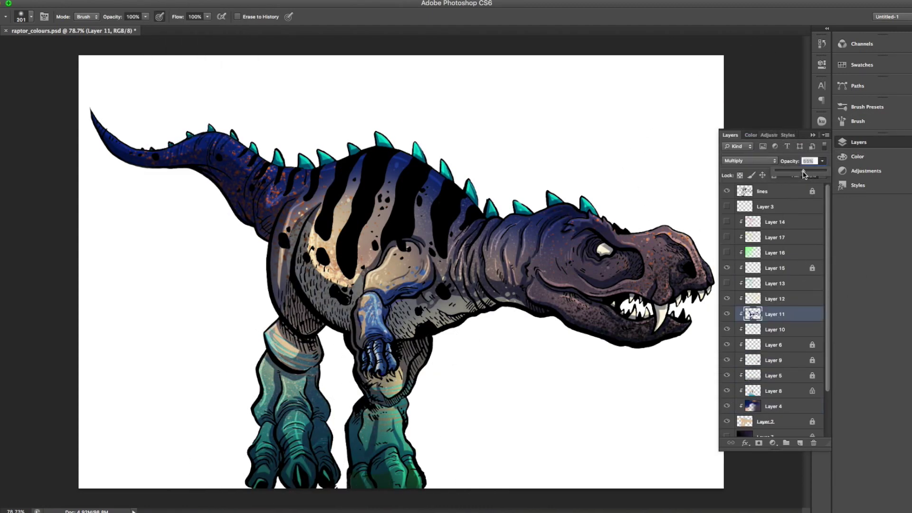
pyautogui.click(748, 160)
pyautogui.click(770, 122)
pyautogui.click(749, 161)
pyautogui.press('Down')
pyautogui.press('Down')
pyautogui.press('Down')
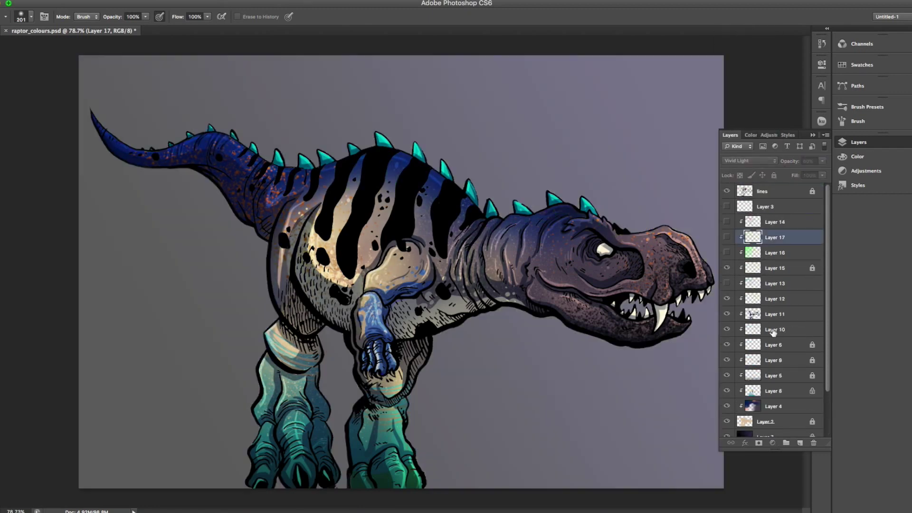
# - Clip Layers 16, 13 and 12 to the layers below and move Layer 10 copy below Layer 2
pyautogui.click(774, 313)
pyautogui.keyDown('shift'); pyautogui.click(774, 253); pyautogui.keyUp('shift')
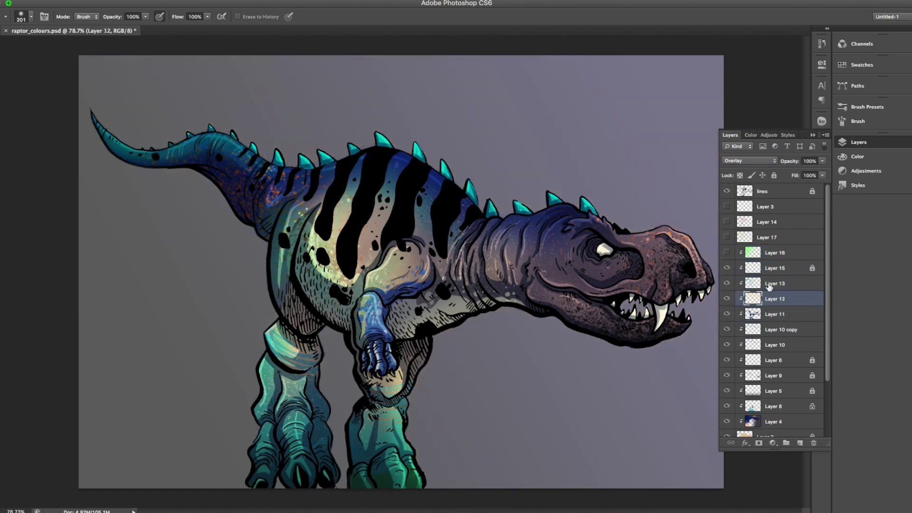
pyautogui.hotkey('ctrl', 'alt', 'g')
pyautogui.click(727, 284)
pyautogui.click(781, 329)
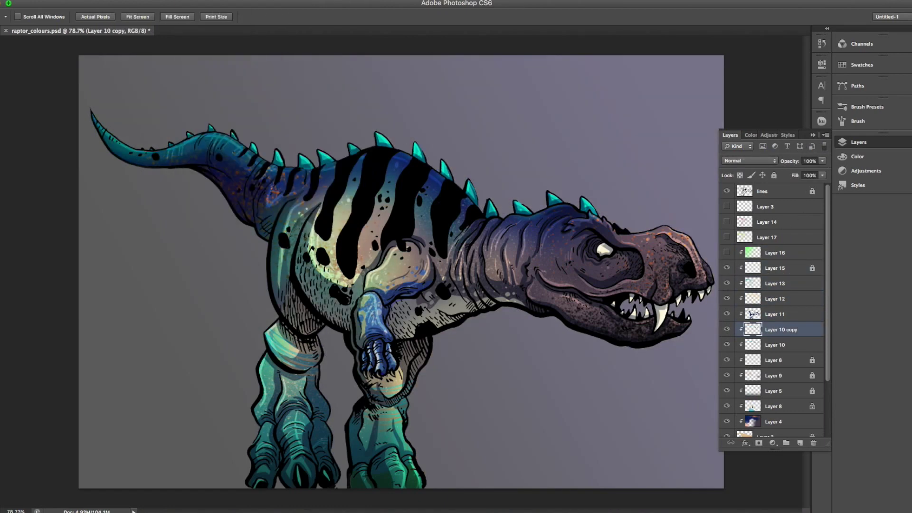
pyautogui.moveTo(788, 322); pyautogui.dragTo(779, 422)
pyautogui.click(162, 1)
pyautogui.press('Escape')
# - Set the Layer 10 copy glow to Vivid Light and duplicate it to strengthen the back glow
pyautogui.click(749, 161)
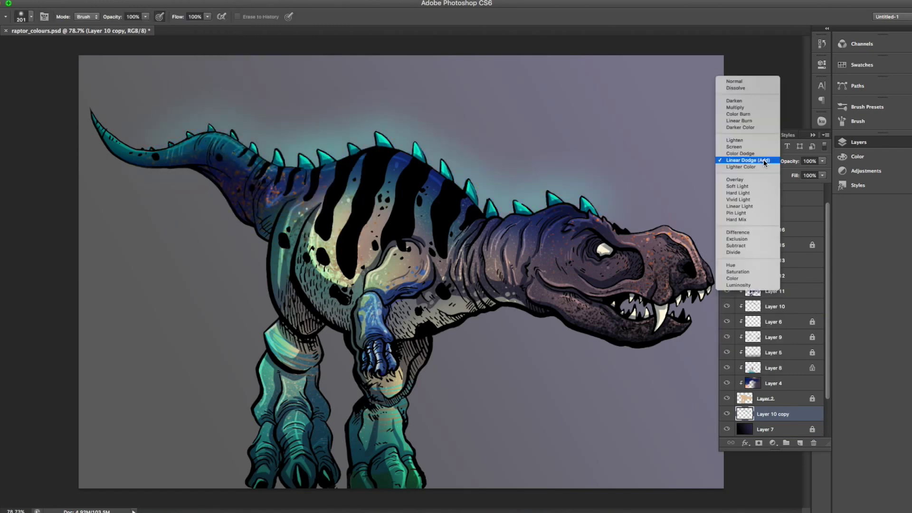
pyautogui.click(762, 160)
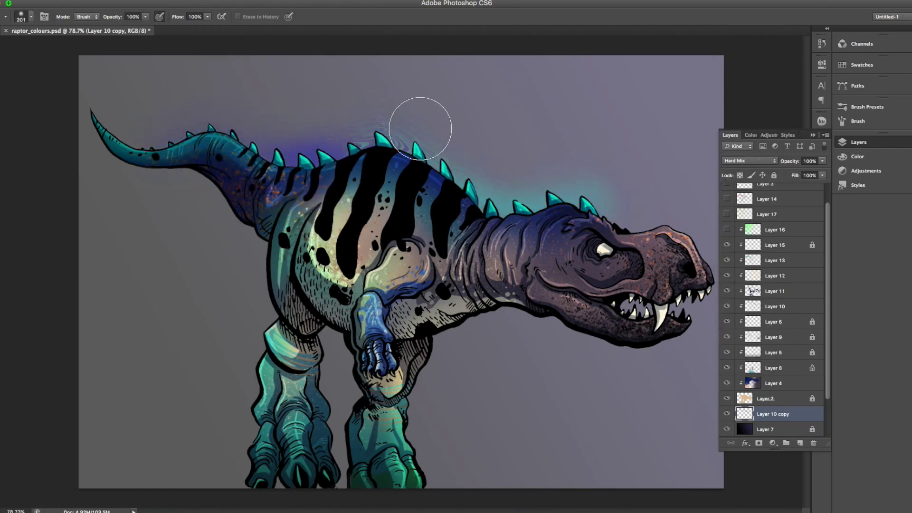
pyautogui.click(749, 160)
pyautogui.click(738, 161)
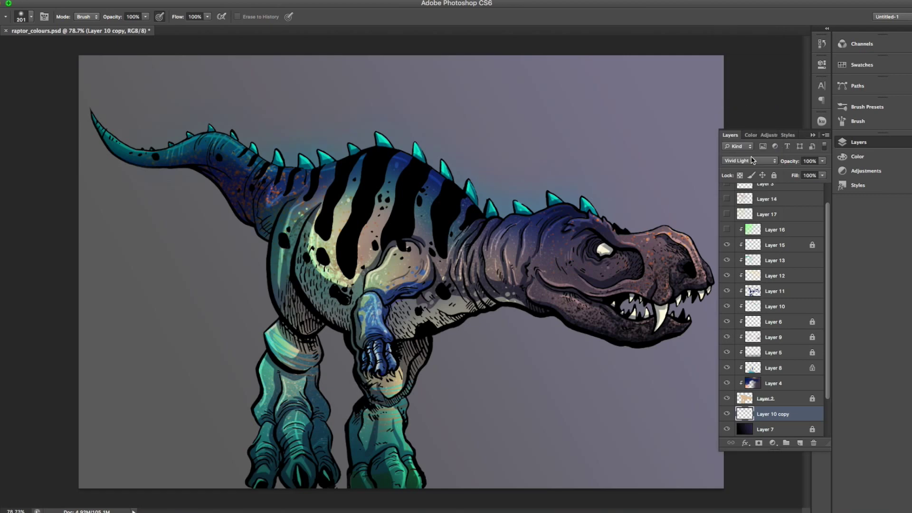
pyautogui.press('Escape')
pyautogui.hotkey('ctrl', 'j')
pyautogui.hotkey('ctrl', 'j')
pyautogui.click(749, 160)
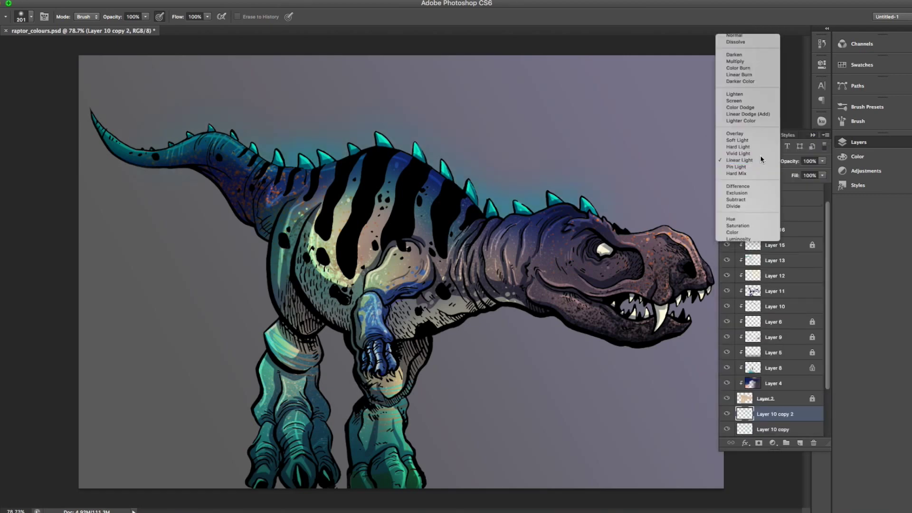
pyautogui.click(766, 49)
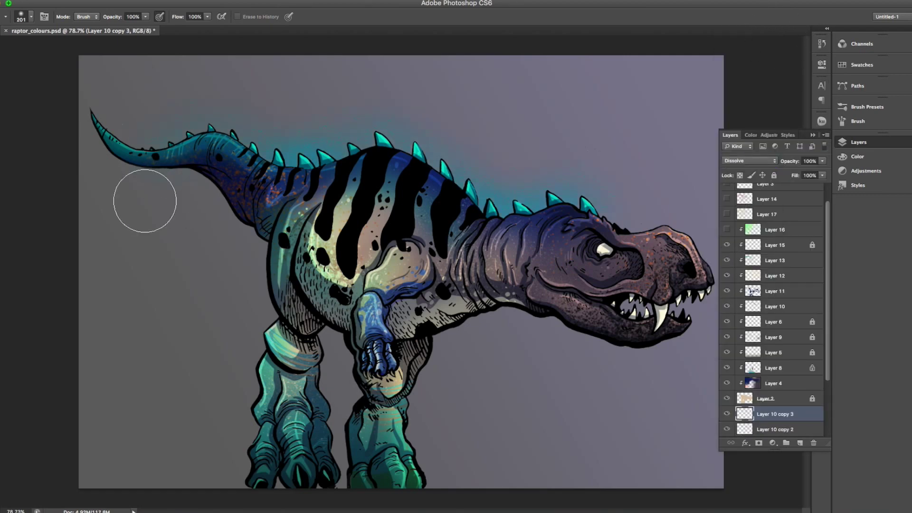
# - Create a new empty layer above Layer 15 and clip it to the layer below
pyautogui.click(774, 245)
pyautogui.click(800, 443)
pyautogui.click(861, 65)
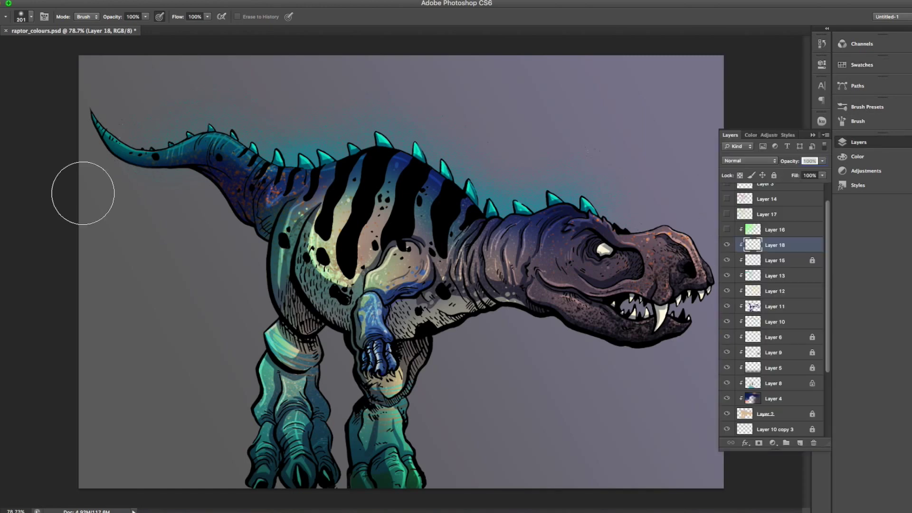
# - Set the new layer to Screen and paint pinkish-purple light over the head, body, belly, legs and tail
pyautogui.press('b')
pyautogui.click(749, 161)
pyautogui.click(741, 247)
pyautogui.moveTo(546, 228); pyautogui.dragTo(662, 325)
pyautogui.press('[')
pyautogui.press('[')
pyautogui.press('[')
pyautogui.rightClick(687, 262)
pyautogui.moveTo(385, 247); pyautogui.dragTo(494, 342)
pyautogui.moveTo(399, 333); pyautogui.dragTo(408, 475)
pyautogui.moveTo(375, 190); pyautogui.dragTo(427, 223)
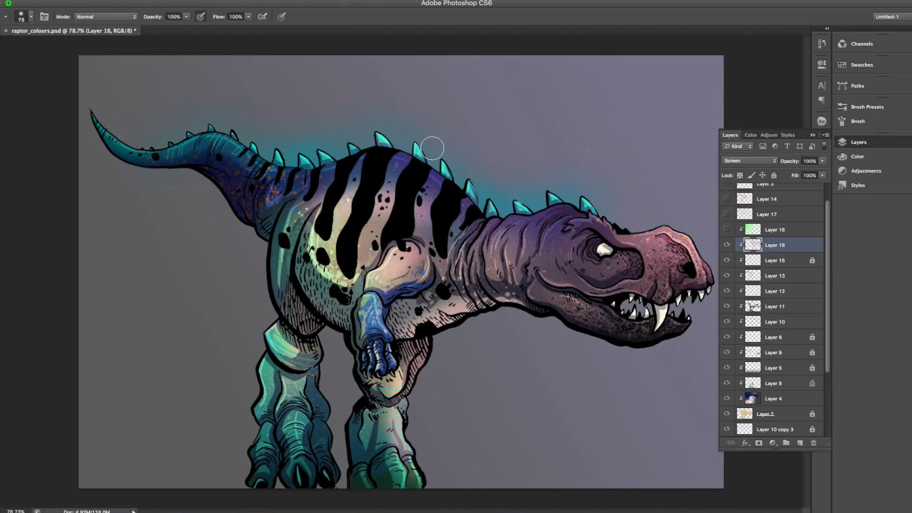
pyautogui.moveTo(237, 152); pyautogui.dragTo(105, 123)
pyautogui.moveTo(285, 209); pyautogui.dragTo(266, 413)
# - On a new Layer 19, paint red highlight streaks on the snout with a 10 px brush
pyautogui.click(799, 443)
pyautogui.rightClick(686, 225)
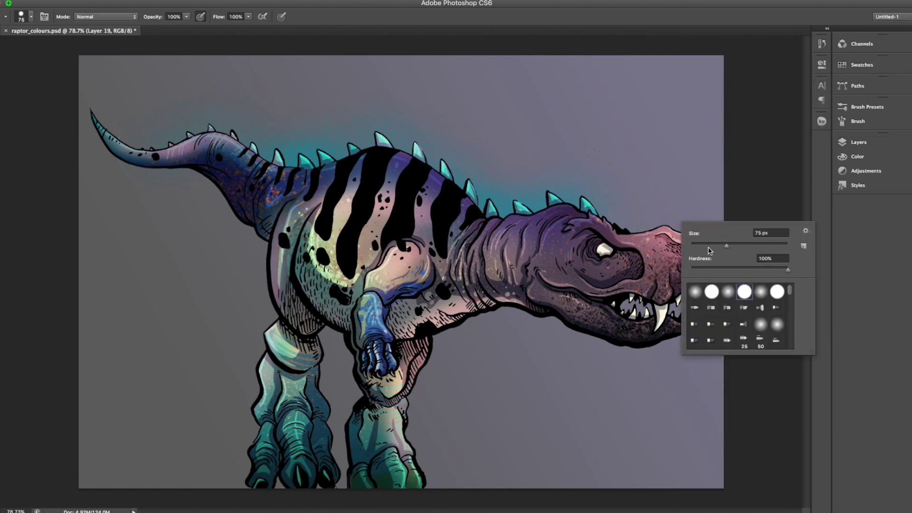
pyautogui.doubleClick(743, 291)
pyautogui.click(855, 64)
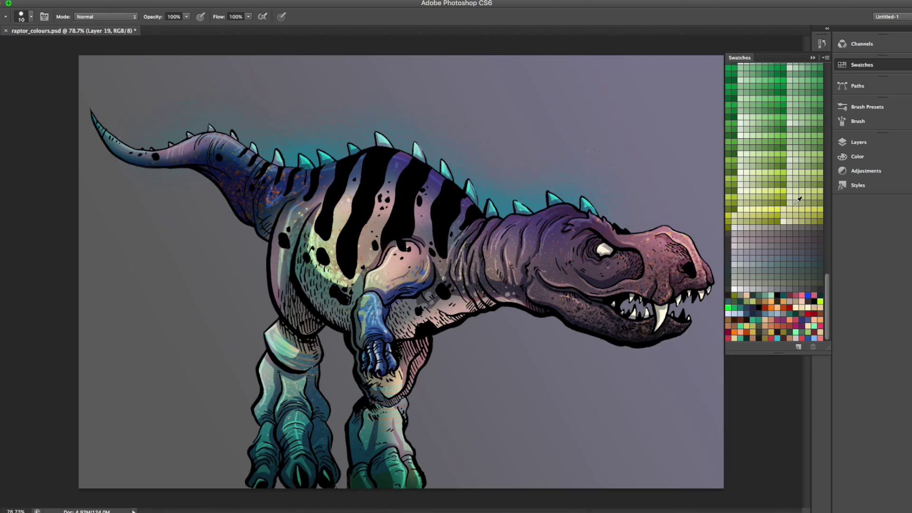
pyautogui.moveTo(685, 238); pyautogui.dragTo(694, 226)
# - Pan around the head and body, then fit the whole dinosaur on screen
pyautogui.scroll(3, 691, 263)
pyautogui.hscroll(-5, 386, 203)
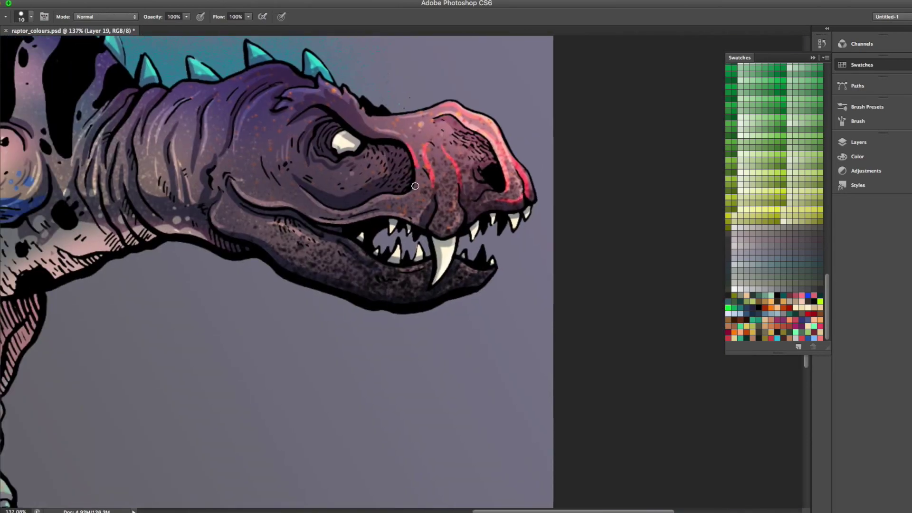
pyautogui.moveTo(555, 232); pyautogui.dragTo(582, 230)
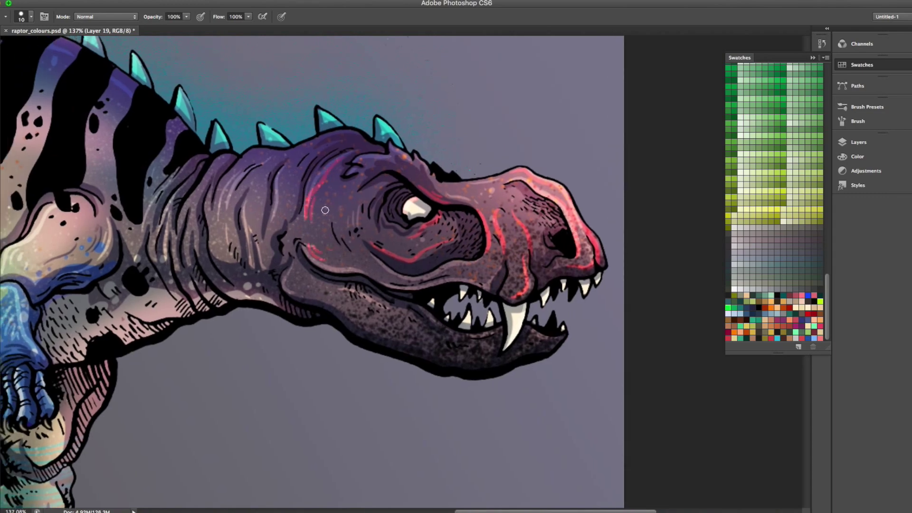
pyautogui.hscroll(-3, 265, 237)
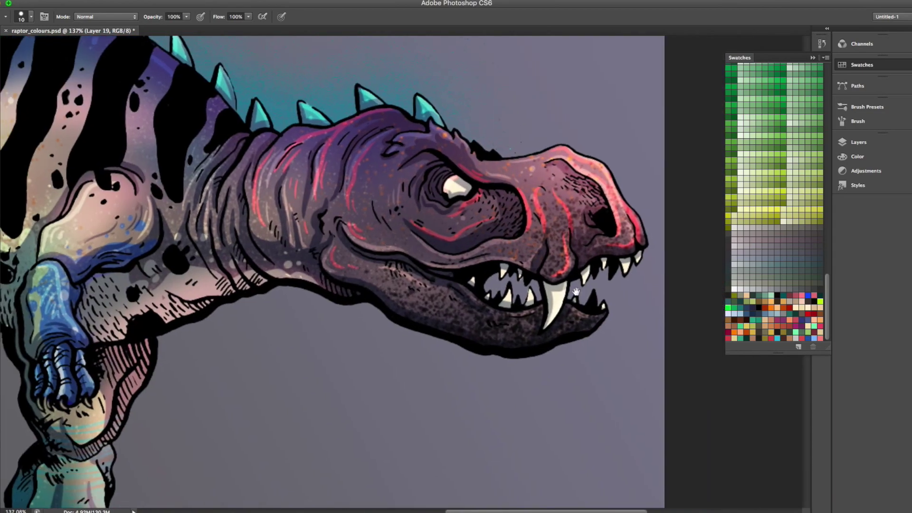
pyautogui.hscroll(-8, 332, 190)
pyautogui.hscroll(-8, 416, 145)
pyautogui.hscroll(8, 416, 145)
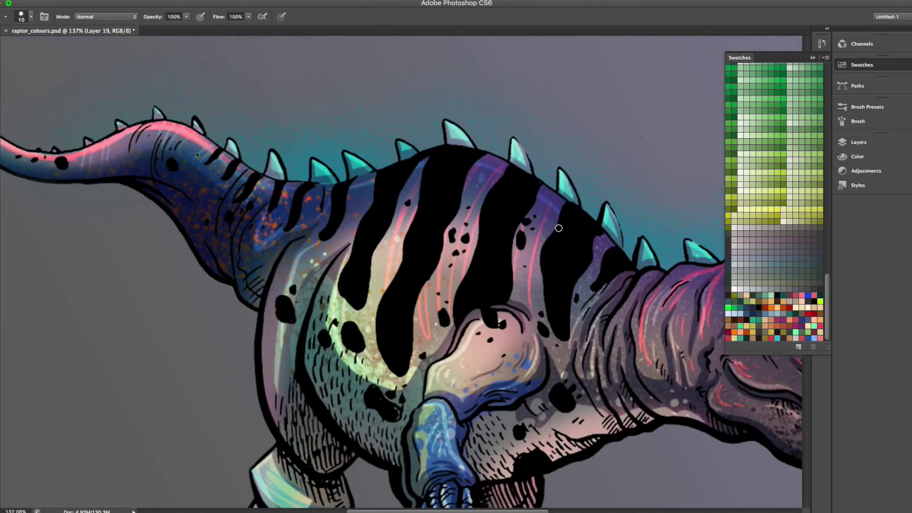
pyautogui.scroll(-5, 388, 98)
pyautogui.hscroll(3, 388, 98)
pyautogui.scroll(-3, 431, 267)
pyautogui.hscroll(1, 431, 267)
pyautogui.scroll(-4, 401, 225)
pyautogui.hscroll(2, 401, 225)
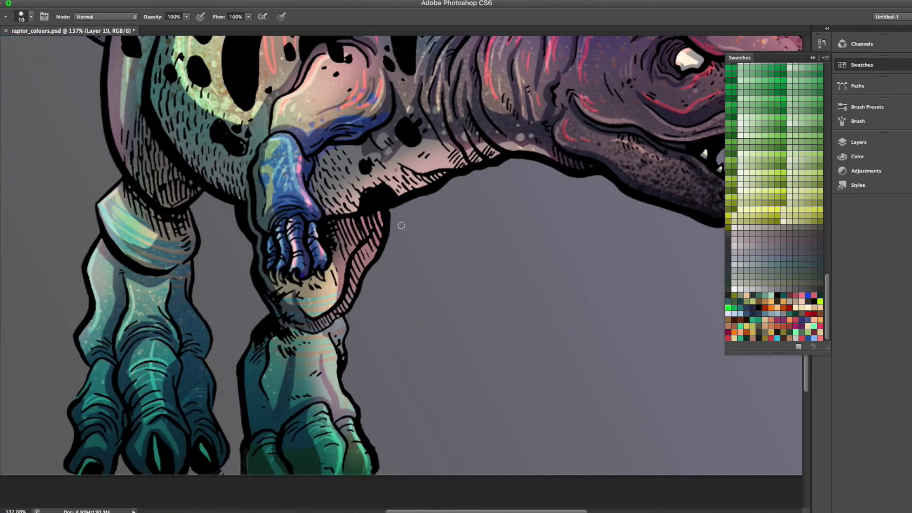
pyautogui.scroll(-2, 355, 299)
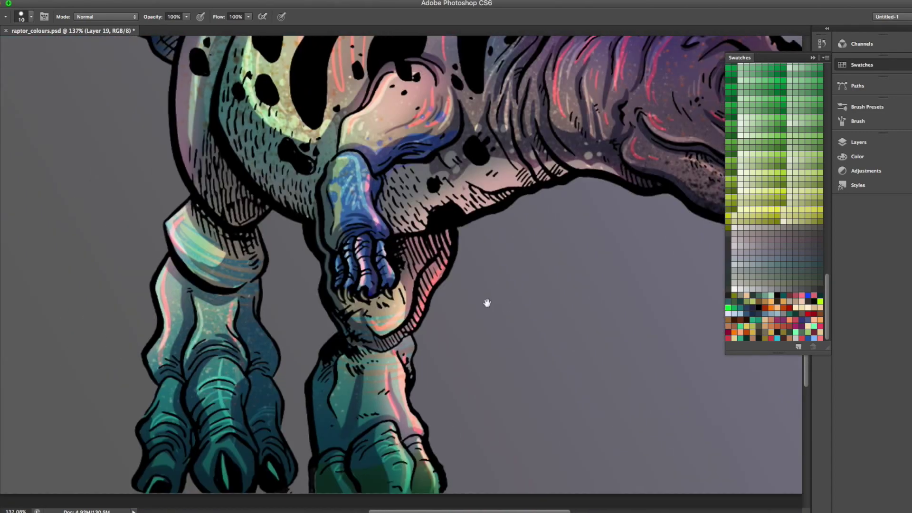
pyautogui.hscroll(1, 487, 301)
pyautogui.hotkey('ctrl', '0')
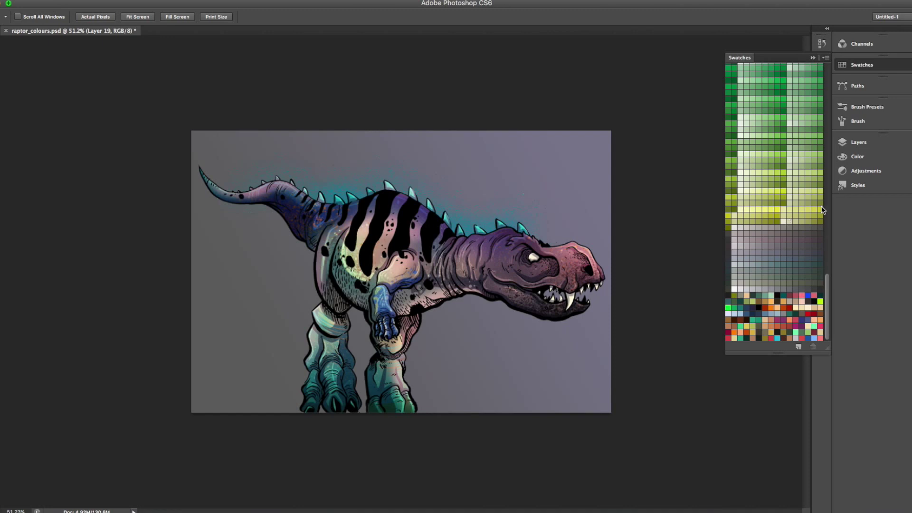
pyautogui.press('b')
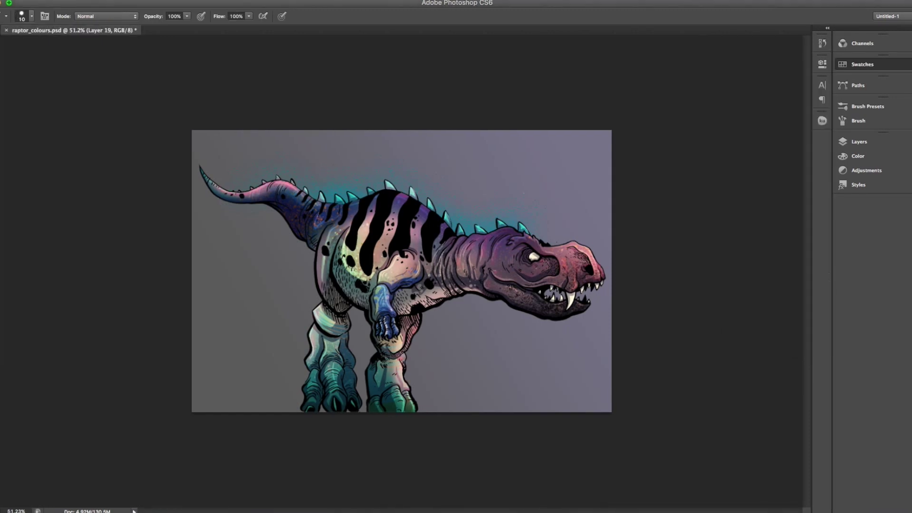
# - Set Layer 22 to Multiply blending at 62% opacity
pyautogui.click(859, 141)
pyautogui.click(760, 346)
pyautogui.scroll(3, 563, 304)
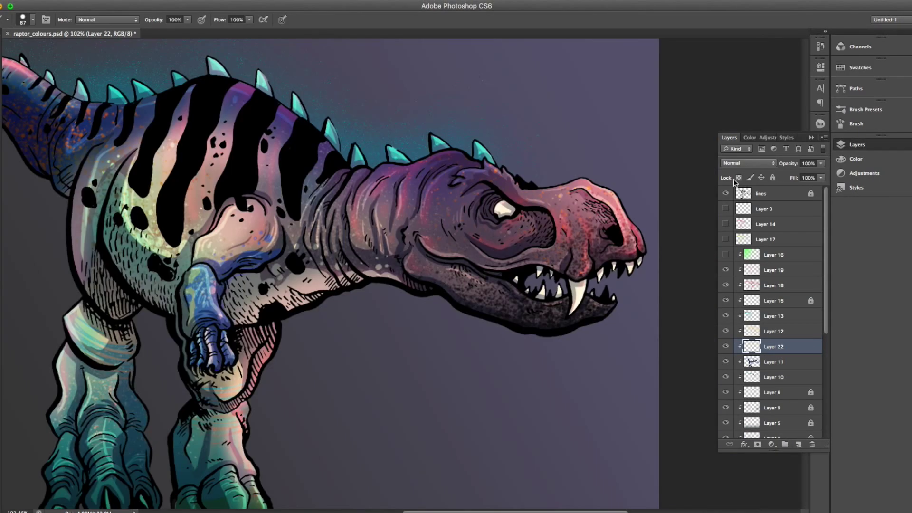
pyautogui.click(745, 162)
pyautogui.click(735, 189)
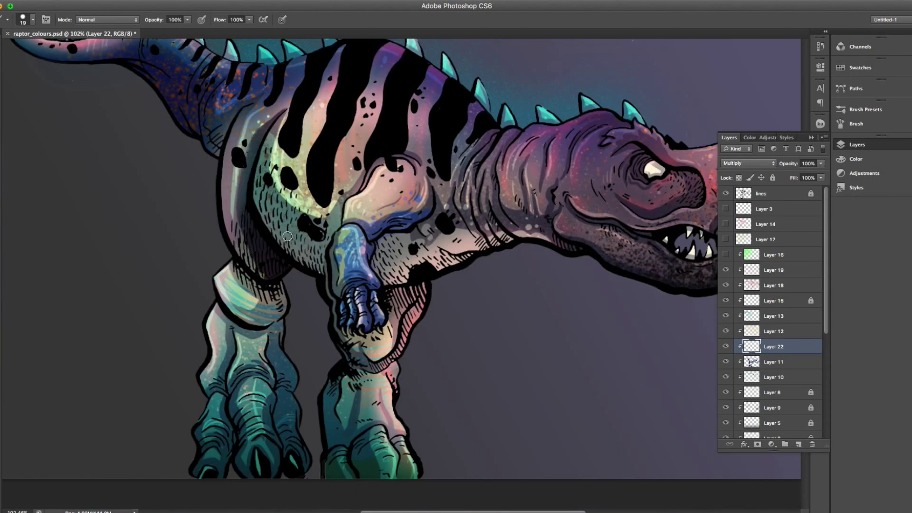
pyautogui.moveTo(277, 271); pyautogui.dragTo(309, 258)
pyautogui.moveTo(810, 172); pyautogui.dragTo(804, 177)
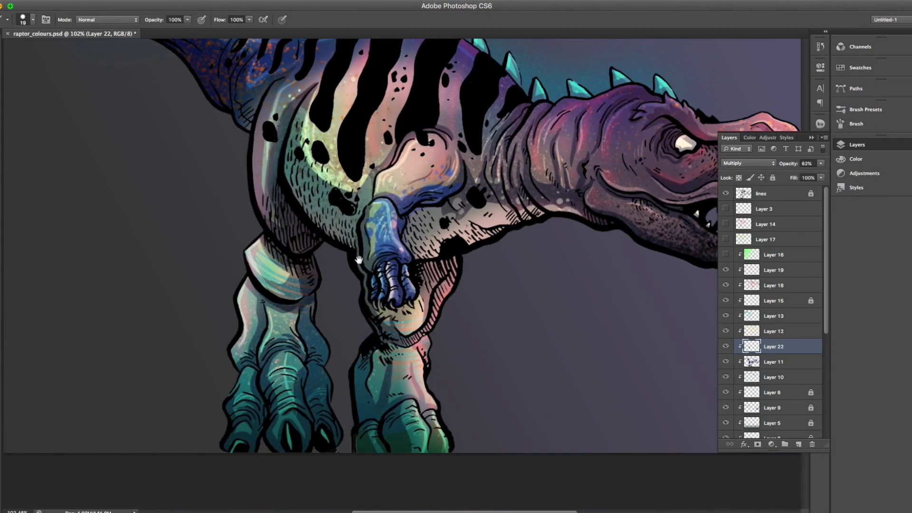
# - Paint darker shading over the lower belly and chest on Layer 22
pyautogui.scroll(-3, 323, 284)
pyautogui.hscroll(-2, 322, 284)
pyautogui.scroll(-5, 299, 323)
pyautogui.hscroll(4, 298, 323)
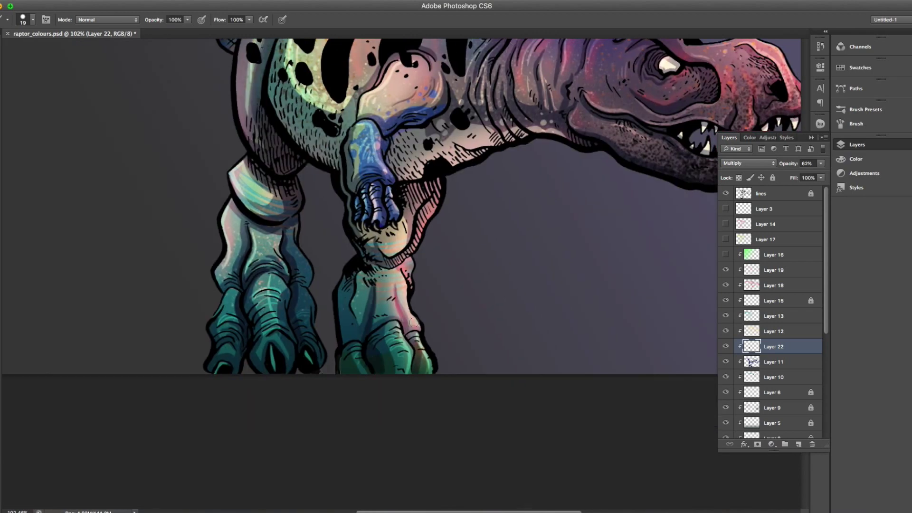
pyautogui.scroll(1, 400, 311)
pyautogui.scroll(3, 379, 309)
pyautogui.scroll(3, 355, 307)
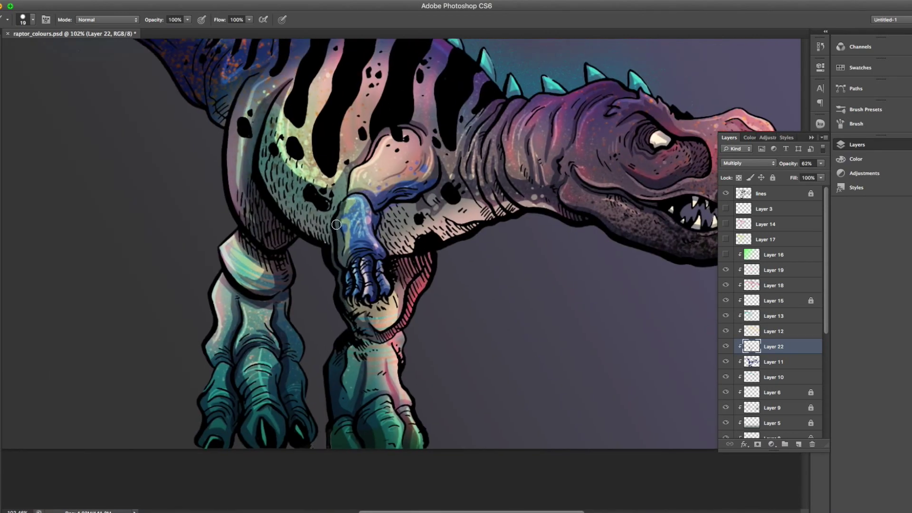
pyautogui.scroll(2, 379, 216)
pyautogui.scroll(2, 418, 258)
pyautogui.hscroll(3, 413, 289)
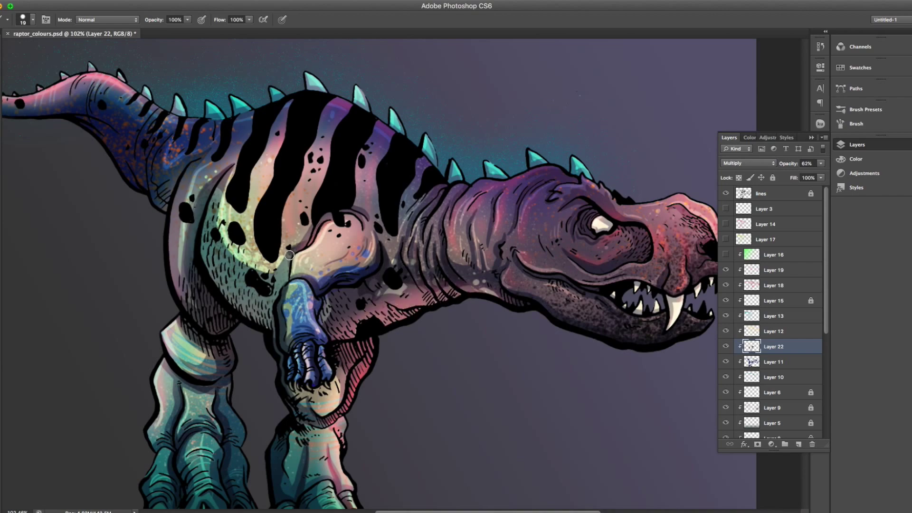
pyautogui.moveTo(305, 244); pyautogui.dragTo(247, 311)
pyautogui.scroll(5, 273, 319)
pyautogui.hscroll(-9, 304, 227)
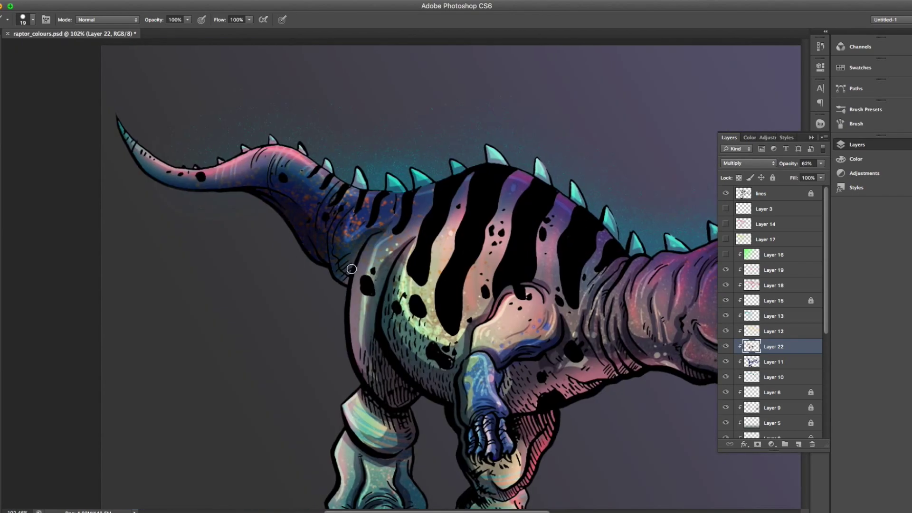
pyautogui.scroll(-5, 754, 275)
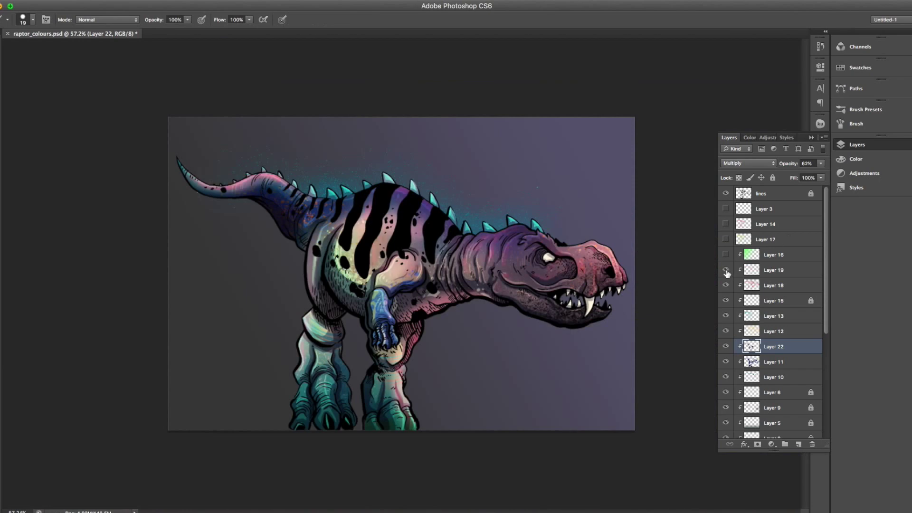
# - Hide Layer 19's pink highlight streaks and reselect Layer 22
pyautogui.click(734, 270)
pyautogui.press('i')
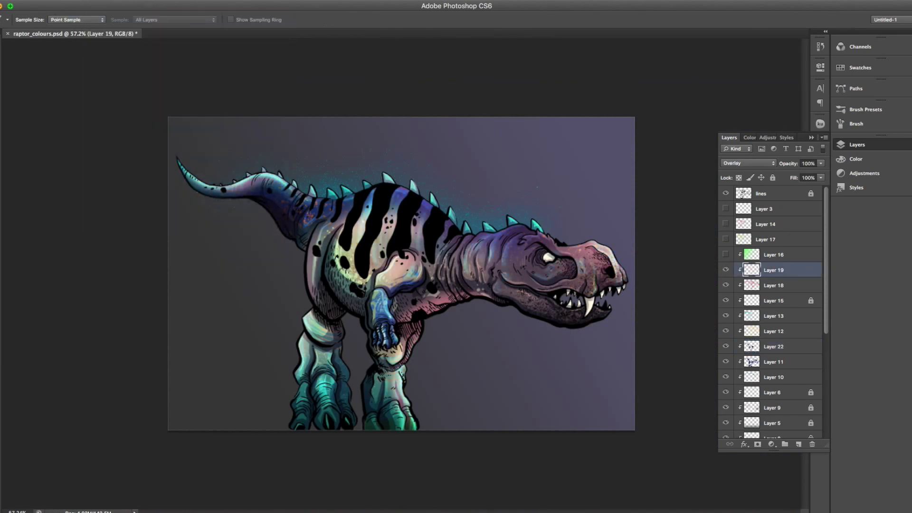
pyautogui.press('b')
pyautogui.click(724, 270)
pyautogui.click(773, 346)
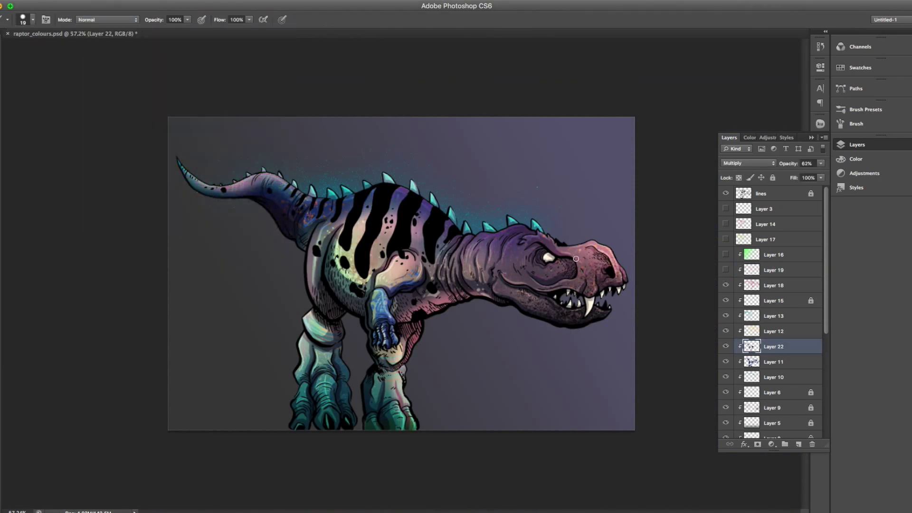
pyautogui.scroll(3, 576, 259)
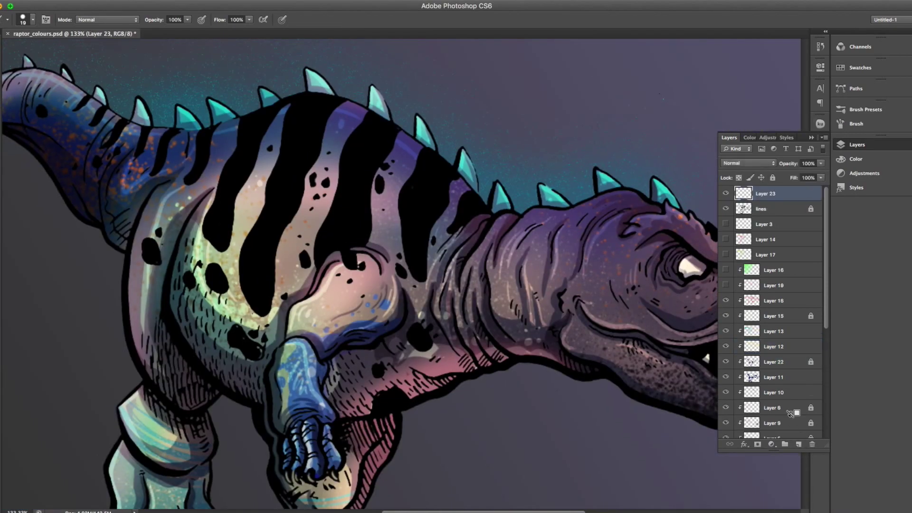
pyautogui.scroll(-5, 432, 255)
# - Clip a layer to the lines layer and shade the hind leg with a 416 px brush
pyautogui.hotkey('ctrl', 'alt', 'g')
pyautogui.rightClick(501, 223)
pyautogui.moveTo(523, 248); pyautogui.dragTo(588, 249)
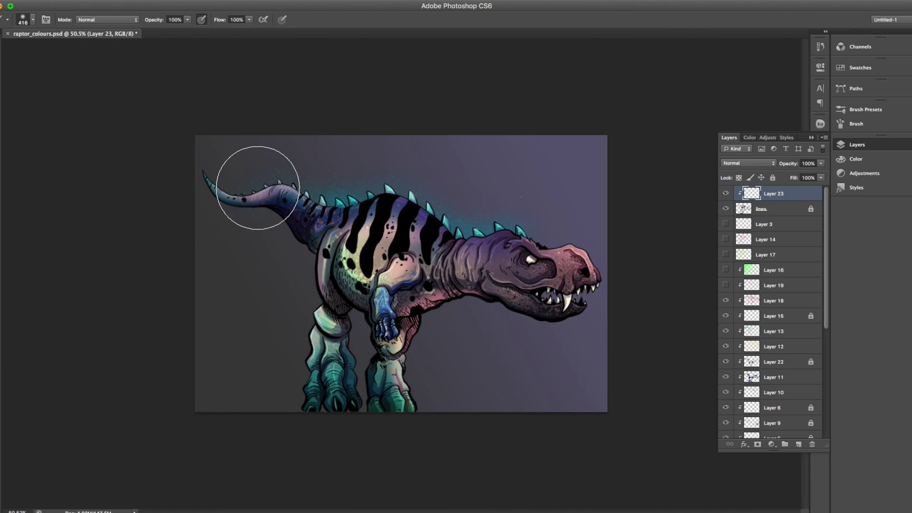
pyautogui.click(412, 362)
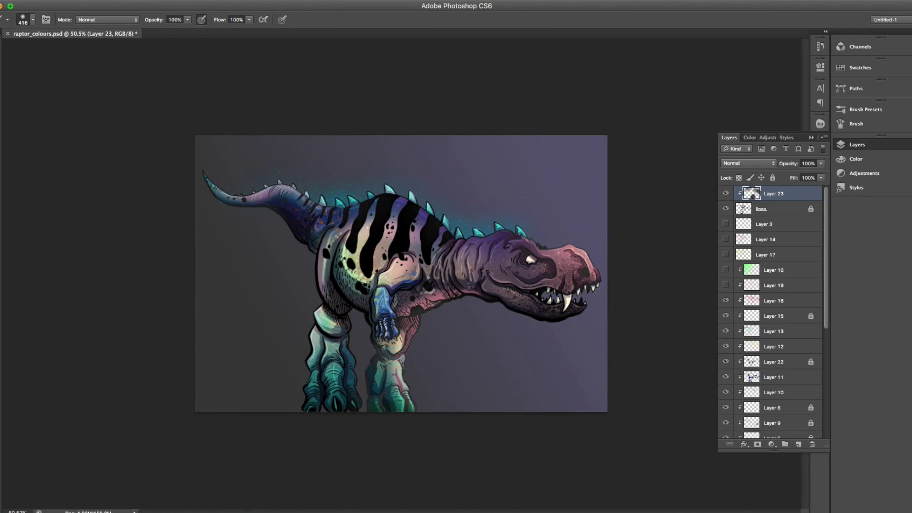
pyautogui.click(773, 300)
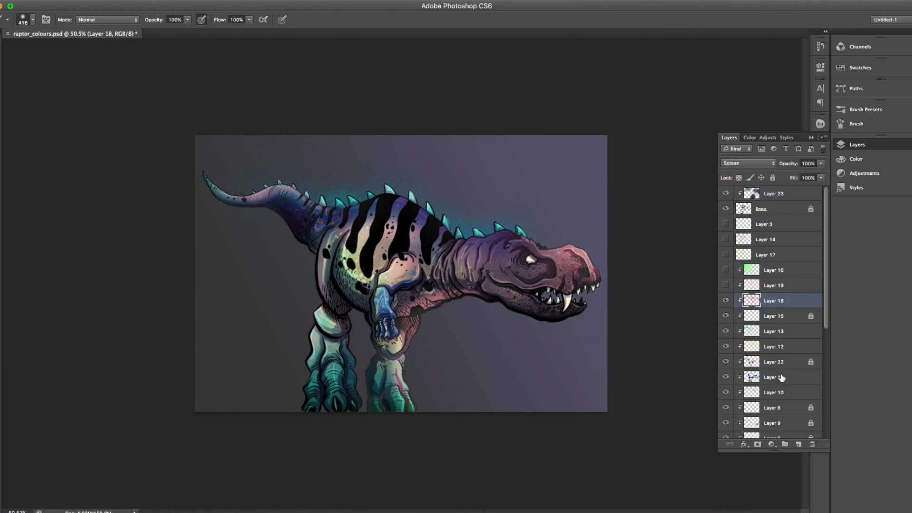
# - Select the green background Layer 7 and set up the gradient with swapped colours
pyautogui.scroll(-5, 775, 317)
pyautogui.click(764, 385)
pyautogui.press('i')
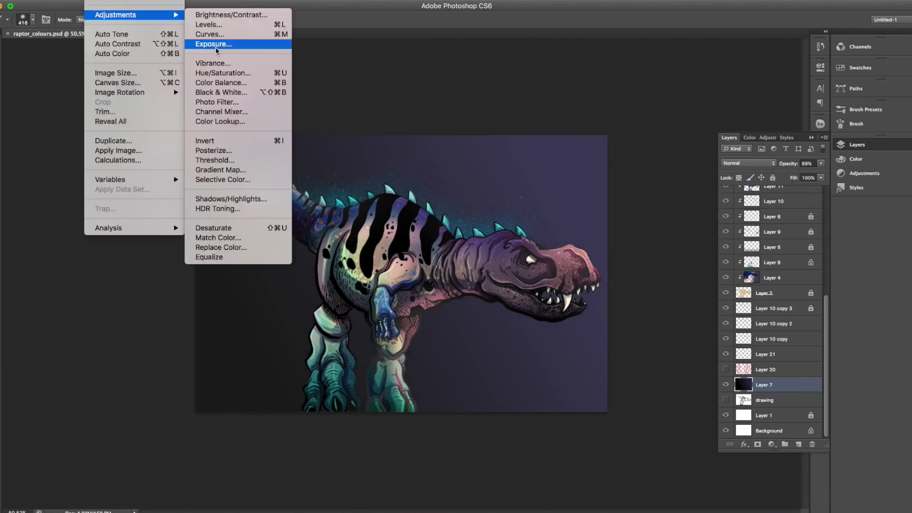
pyautogui.press('b')
pyautogui.click(859, 68)
pyautogui.press('g')
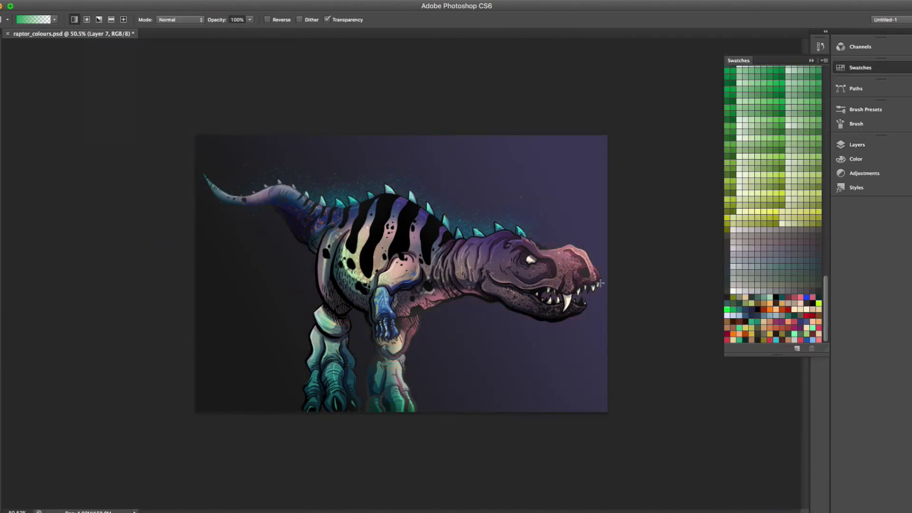
pyautogui.press('x')
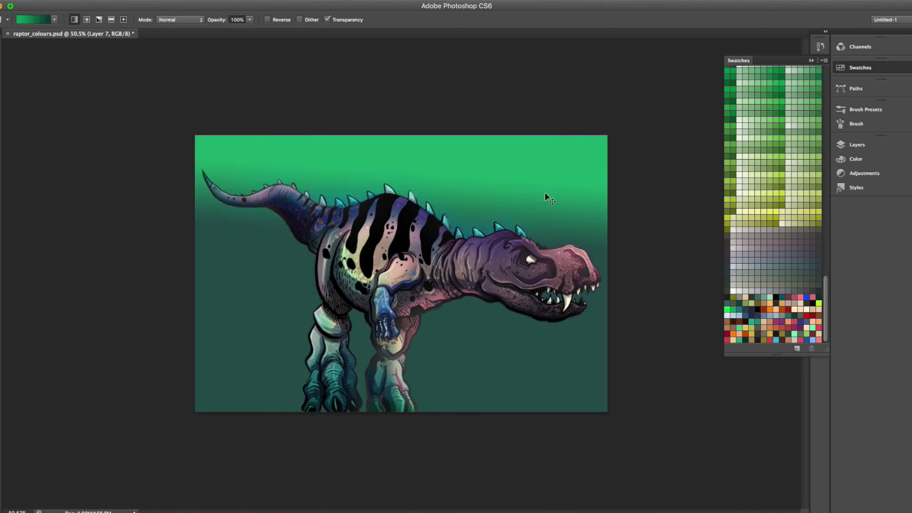
# - Add a new Layer 24 and pick a brush preset and swatch colour
pyautogui.click(855, 144)
pyautogui.click(804, 341)
pyautogui.press('b')
pyautogui.click(865, 110)
pyautogui.scroll(-10, 825, 197)
pyautogui.scroll(-10, 807, 309)
pyautogui.click(861, 68)
pyautogui.scroll(5, 546, 266)
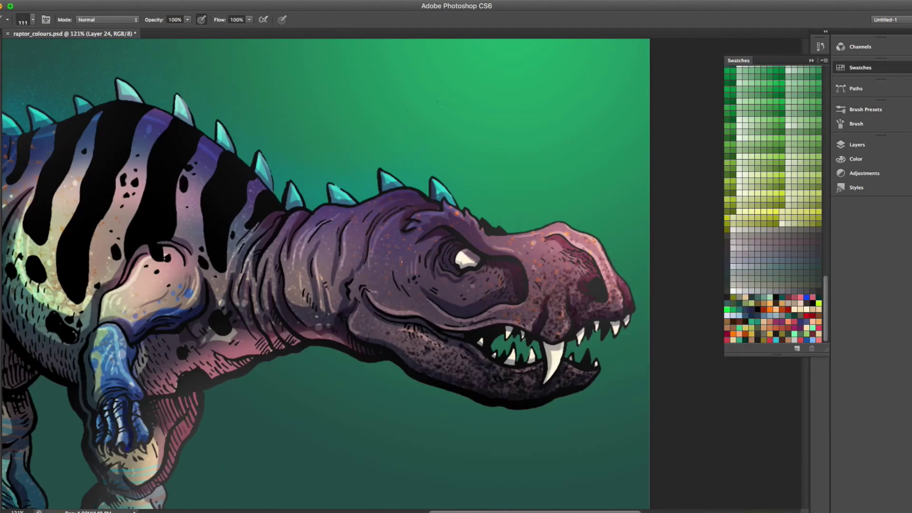
# - Set Layer 24's blend mode to Linear Dodge (Add) and fit the picture to the window
pyautogui.click(857, 145)
pyautogui.click(745, 163)
pyautogui.click(745, 273)
pyautogui.press('Up')
pyautogui.press('Up')
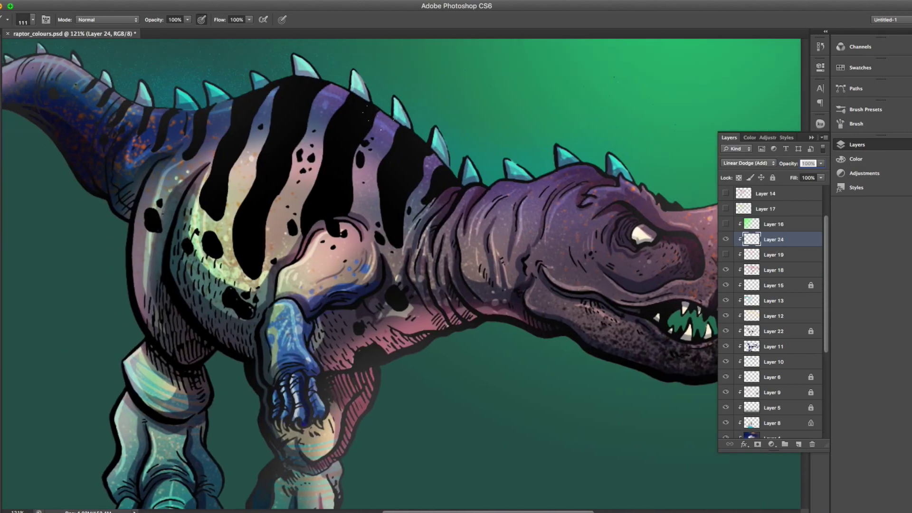
pyautogui.hscroll(-10, 403, 273)
pyautogui.scroll(-3, 404, 273)
pyautogui.scroll(5, 403, 273)
pyautogui.hotkey('ctrl', '0')
# - Add an empty Layer 25 directly above the green background Layer 7
pyautogui.click(857, 144)
pyautogui.click(779, 385)
pyautogui.click(799, 444)
pyautogui.click(860, 67)
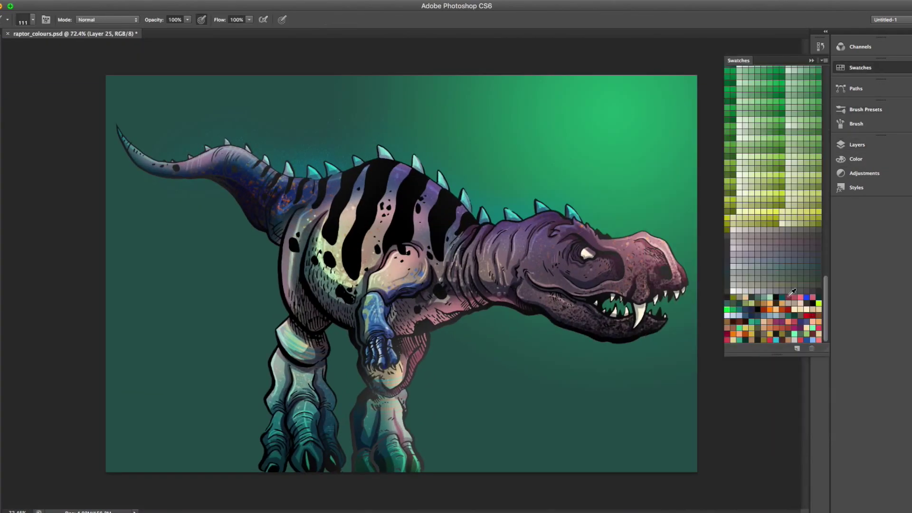
# - Paint yellow vertical light stalks across the whole background with a smaller brush
pyautogui.rightClick(282, 212)
pyautogui.press('Return')
pyautogui.moveTo(223, 81); pyautogui.dragTo(239, 142)
pyautogui.hotkey('ctrl', 'z')
pyautogui.moveTo(190, 76); pyautogui.dragTo(233, 470)
pyautogui.moveTo(145, 76); pyautogui.dragTo(218, 199)
pyautogui.moveTo(313, 76); pyautogui.dragTo(337, 176)
pyautogui.moveTo(246, 76); pyautogui.dragTo(356, 470)
pyautogui.moveTo(505, 76); pyautogui.dragTo(475, 471)
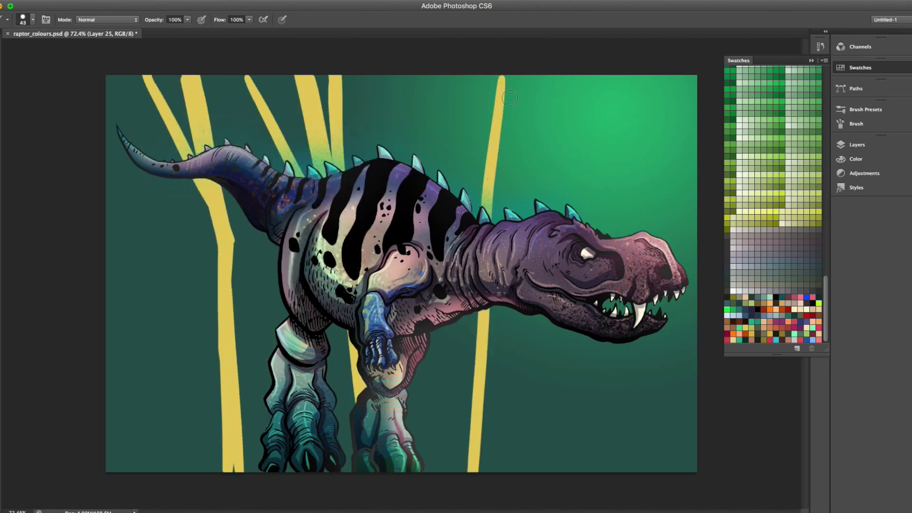
pyautogui.moveTo(582, 76); pyautogui.dragTo(522, 470)
pyautogui.moveTo(608, 76); pyautogui.dragTo(553, 204)
pyautogui.moveTo(432, 76); pyautogui.dragTo(418, 176)
pyautogui.moveTo(655, 76); pyautogui.dragTo(620, 470)
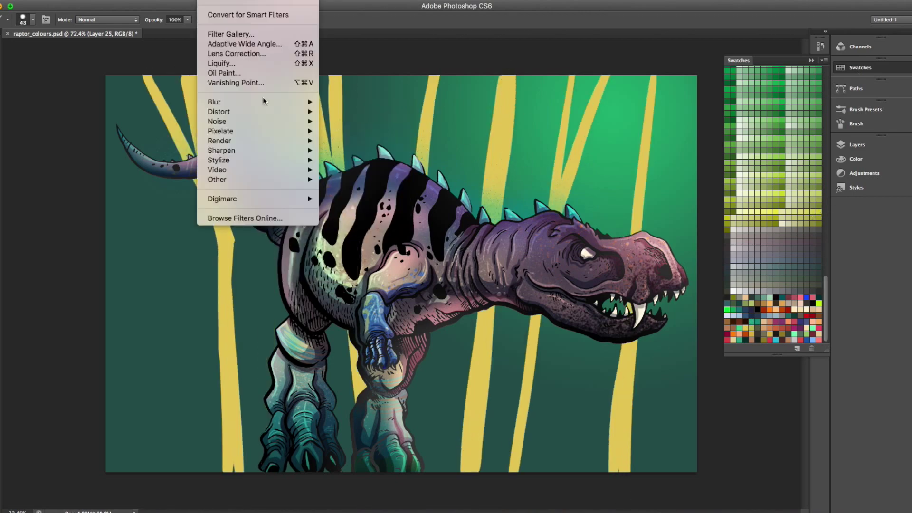
# - Blur the yellow stalks into soft light shafts and add a new empty layer
pyautogui.click(347, 96)
pyautogui.press('Return')
pyautogui.moveTo(670, 203); pyautogui.dragTo(658, 233)
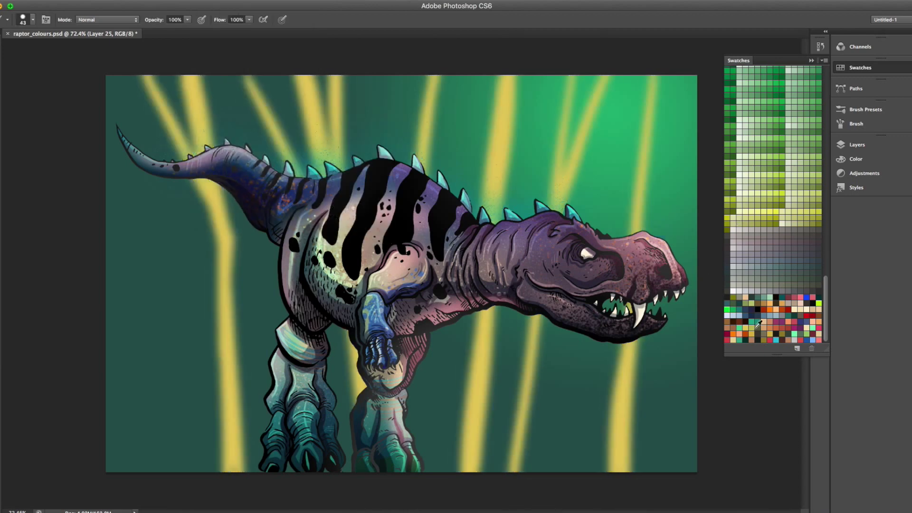
pyautogui.hotkey('ctrl', 'z')
pyautogui.click(857, 144)
pyautogui.click(743, 400)
pyautogui.click(758, 326)
# - Spread a radial yellow gradient glow behind the dinosaur on the light-stalk layer
pyautogui.click(857, 144)
pyautogui.click(765, 401)
pyautogui.click(860, 68)
pyautogui.rightClick(738, 209)
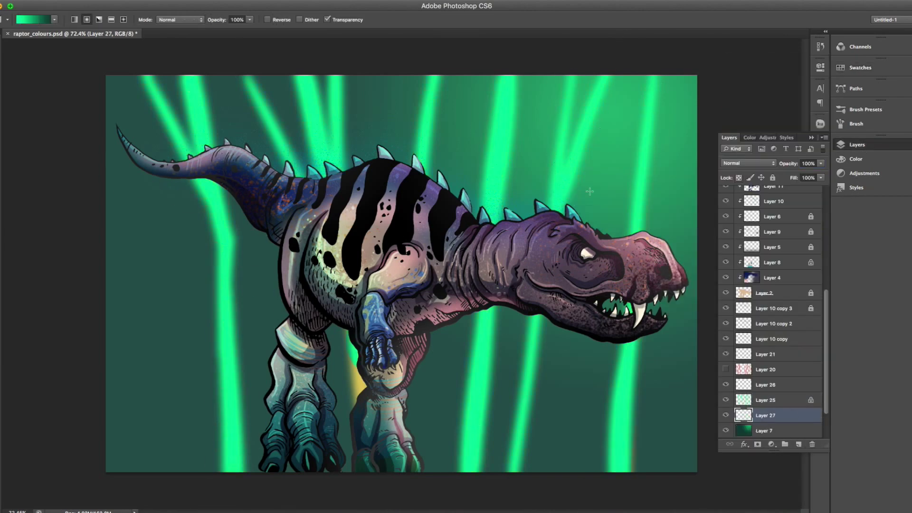
pyautogui.moveTo(342, 332); pyautogui.dragTo(266, 238)
# - Paint dark-green branches at the top right on empty Layer 26 with a small brush
pyautogui.click(856, 145)
pyautogui.press('b')
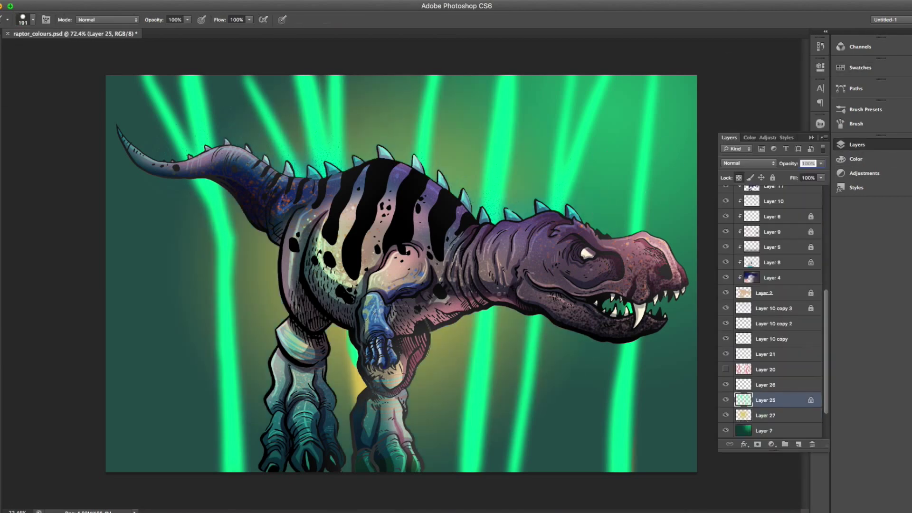
pyautogui.click(748, 165)
pyautogui.moveTo(636, 185); pyautogui.dragTo(613, 185)
pyautogui.click(765, 385)
pyautogui.moveTo(678, 78); pyautogui.dragTo(589, 470)
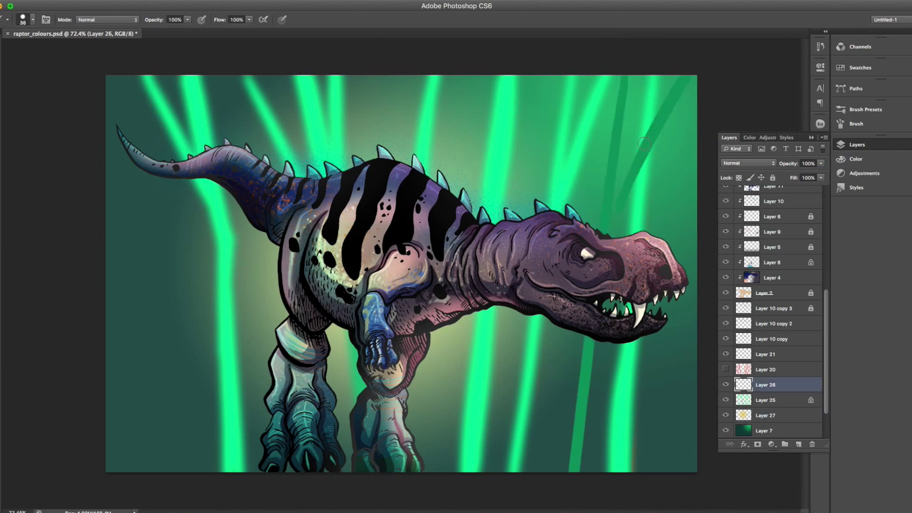
pyautogui.moveTo(492, 90); pyautogui.dragTo(627, 114)
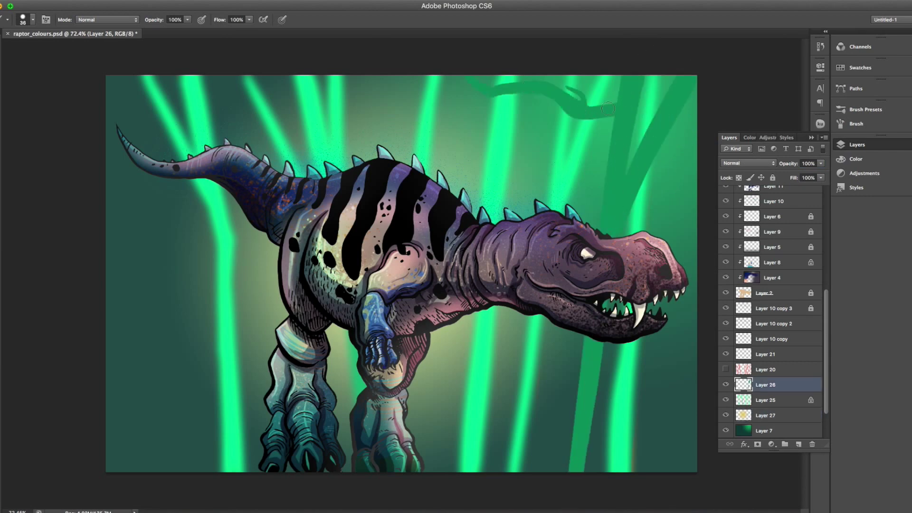
# - Paint dark-green trunks and branches across the left, middle and right background
pyautogui.moveTo(247, 78); pyautogui.dragTo(273, 327)
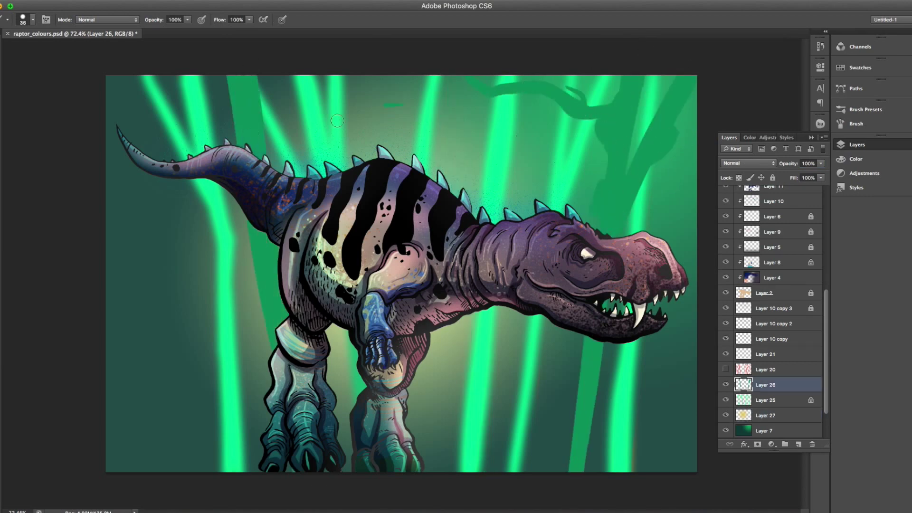
pyautogui.moveTo(137, 90); pyautogui.dragTo(257, 95)
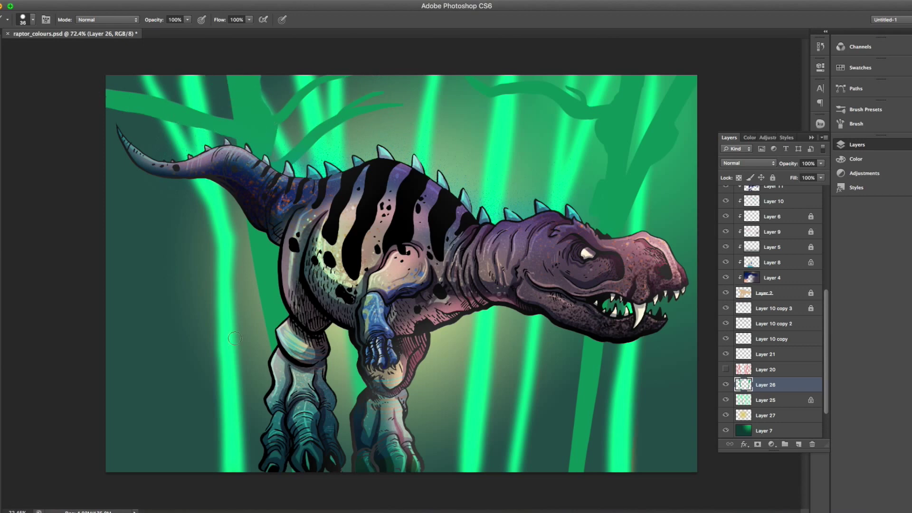
pyautogui.moveTo(114, 209); pyautogui.dragTo(267, 464)
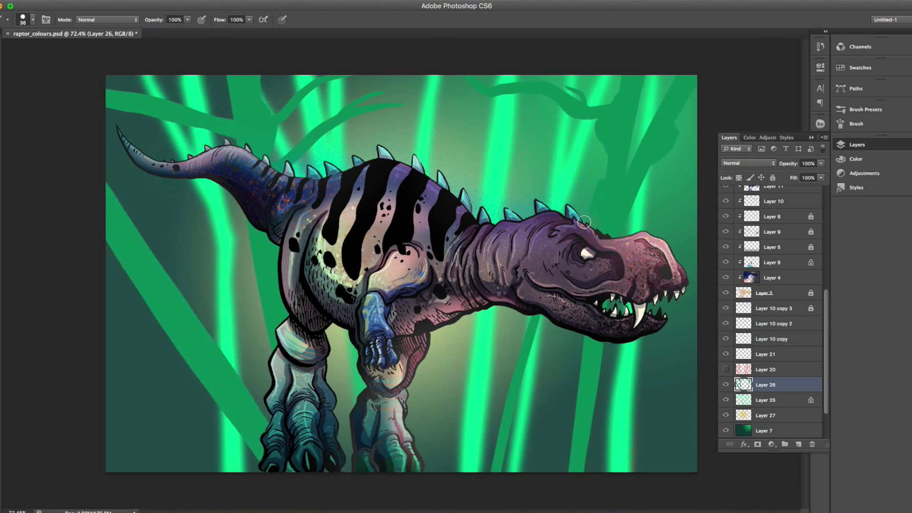
pyautogui.click(212, 1)
pyautogui.press('Escape')
pyautogui.moveTo(662, 76)
pyautogui.mouseDown()
pyautogui.moveTo(635, 232)
pyautogui.moveTo(618, 472)
pyautogui.mouseUp()
pyautogui.rightClick(664, 76)
pyautogui.moveTo(651, 76)
pyautogui.mouseDown()
pyautogui.moveTo(612, 504)
pyautogui.moveTo(683, 266)
pyautogui.mouseUp()
pyautogui.moveTo(285, 76); pyautogui.dragTo(339, 470)
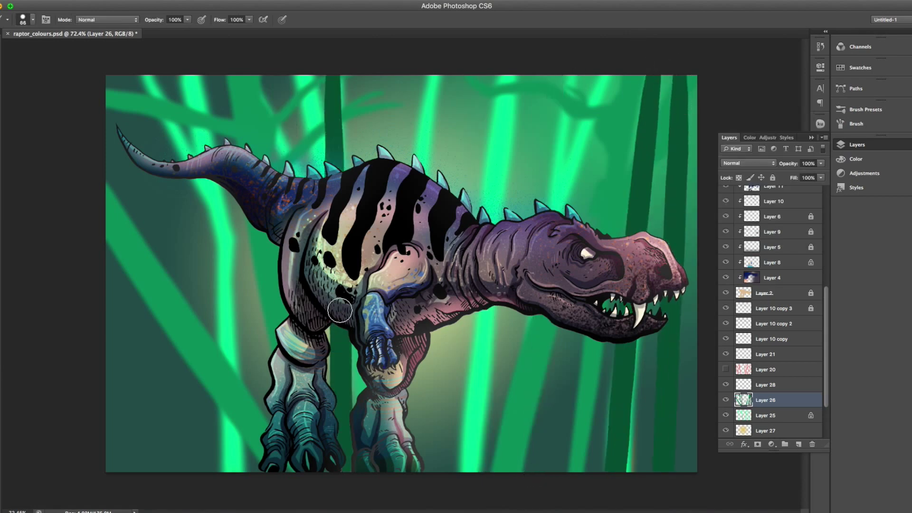
pyautogui.moveTo(245, 76); pyautogui.dragTo(271, 349)
pyautogui.moveTo(183, 76); pyautogui.dragTo(198, 452)
pyautogui.moveTo(148, 76); pyautogui.dragTo(142, 317)
# - On a new layer, paint darker trunks and diagonal branches across the scene
pyautogui.hotkey('ctrl', 'alt', 'shift', 'n')
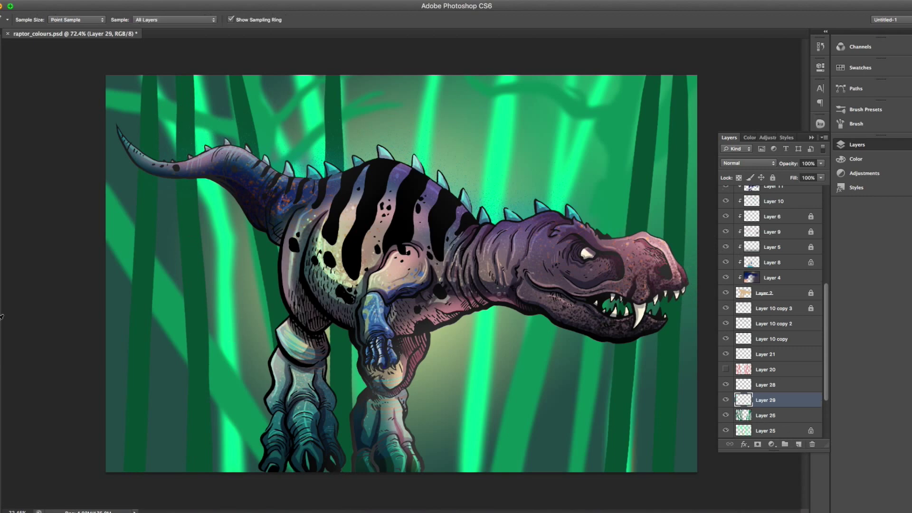
pyautogui.moveTo(520, 76); pyautogui.dragTo(693, 161)
pyautogui.moveTo(692, 86)
pyautogui.mouseDown()
pyautogui.moveTo(617, 472)
pyautogui.moveTo(665, 470)
pyautogui.mouseUp()
pyautogui.moveTo(259, 92); pyautogui.dragTo(247, 470)
pyautogui.moveTo(266, 156); pyautogui.dragTo(427, 78)
pyautogui.moveTo(332, 129); pyautogui.dragTo(399, 108)
pyautogui.moveTo(143, 75)
pyautogui.mouseDown()
pyautogui.moveTo(115, 448)
pyautogui.moveTo(164, 200)
pyautogui.mouseUp()
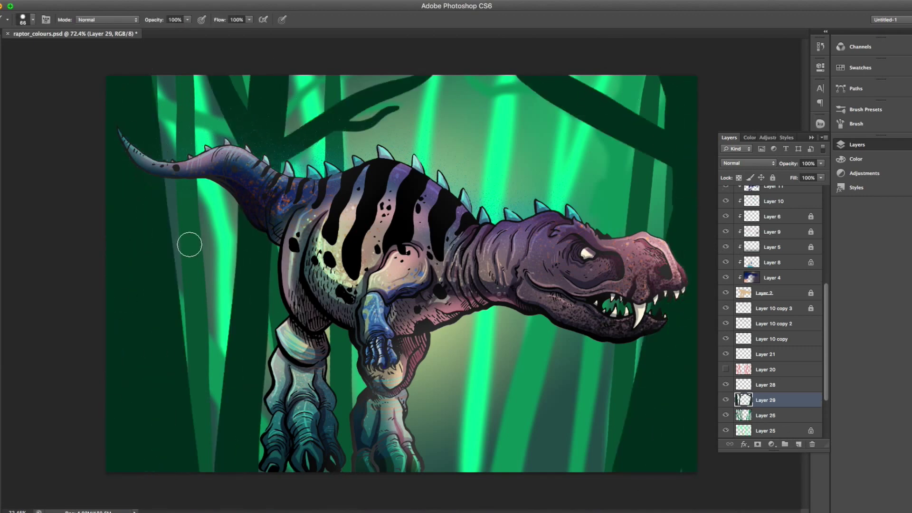
# - Paint a curled hooked frond and small curls on the left with a smaller brush
pyautogui.moveTo(179, 285); pyautogui.dragTo(205, 233)
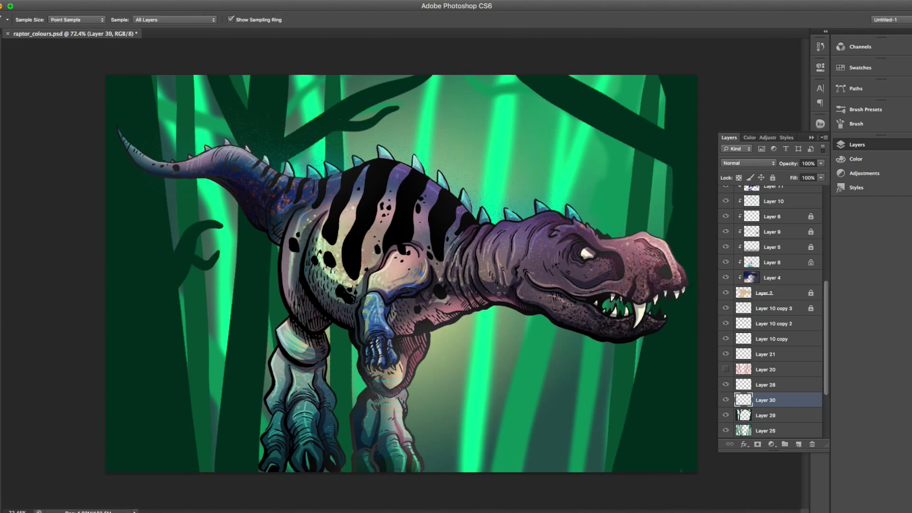
pyautogui.rightClick(219, 226)
pyautogui.moveTo(218, 254); pyautogui.dragTo(184, 272)
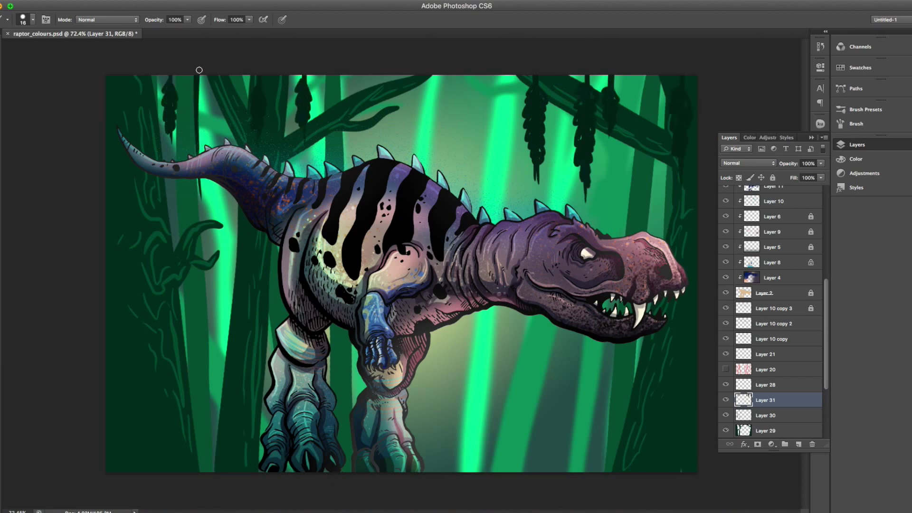
# - Paint a looping vine across the top, redrawing it to extend further right
pyautogui.moveTo(221, 72); pyautogui.dragTo(658, 73)
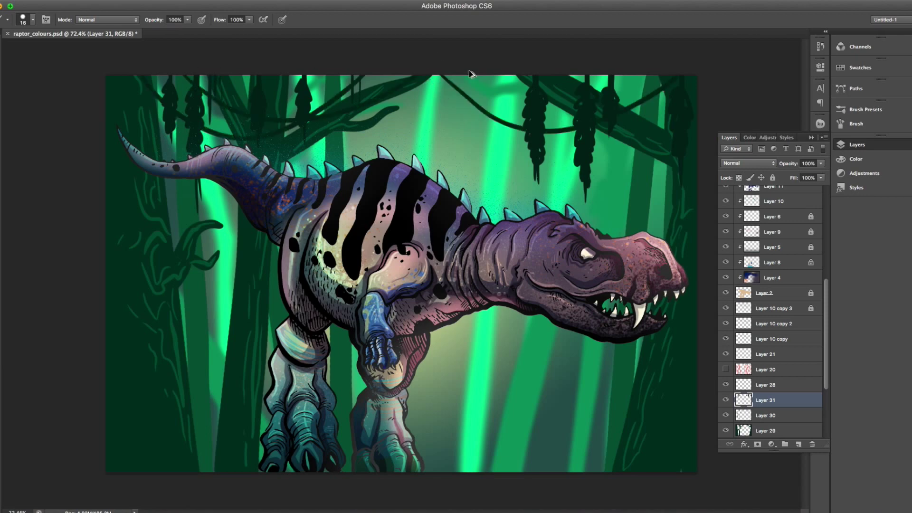
pyautogui.hotkey('ctrl', 'z')
pyautogui.moveTo(638, 145); pyautogui.dragTo(413, 75)
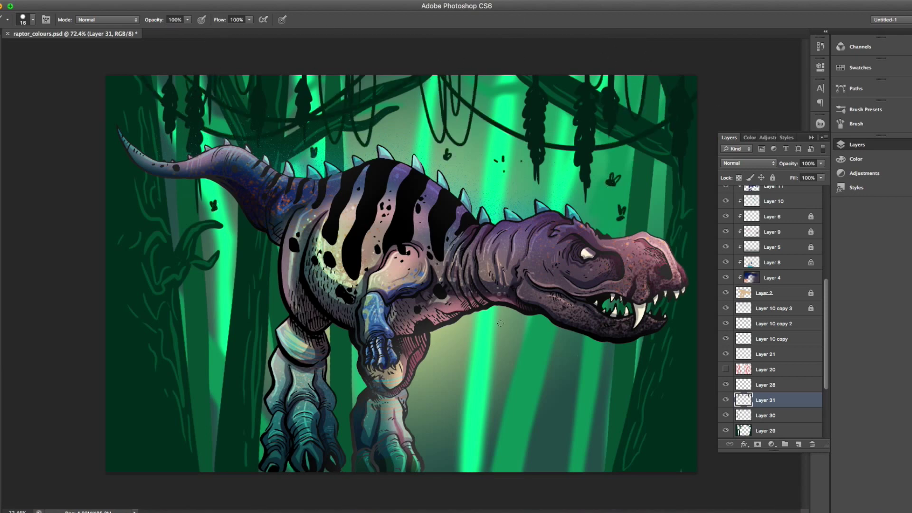
# - Paint dark fern leaves along the lower right and lower left of the jungle
pyautogui.moveTo(494, 470); pyautogui.dragTo(474, 360)
pyautogui.moveTo(546, 472); pyautogui.dragTo(603, 352)
pyautogui.moveTo(503, 475); pyautogui.dragTo(494, 399)
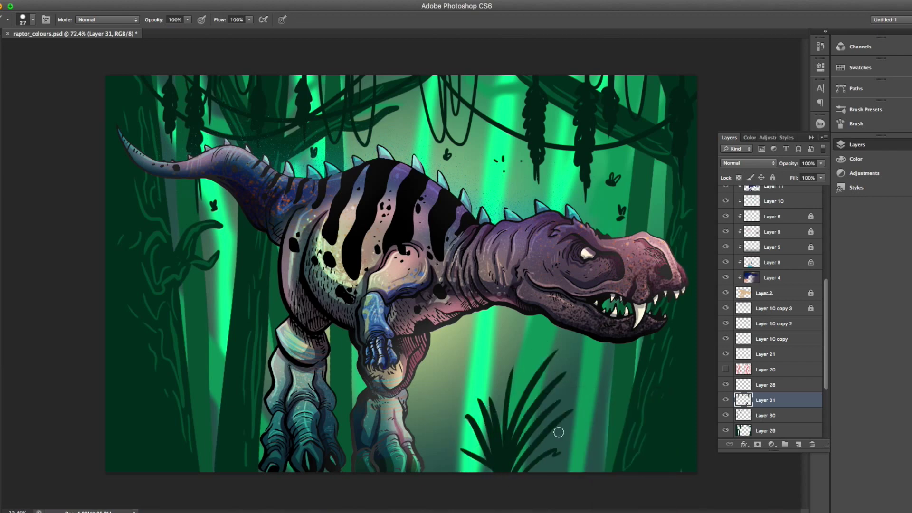
pyautogui.moveTo(588, 473); pyautogui.dragTo(622, 394)
pyautogui.moveTo(213, 470); pyautogui.dragTo(242, 384)
pyautogui.moveTo(199, 470); pyautogui.dragTo(190, 401)
pyautogui.moveTo(247, 470); pyautogui.dragTo(268, 423)
pyautogui.moveTo(157, 475); pyautogui.dragTo(114, 394)
pyautogui.moveTo(161, 475); pyautogui.dragTo(154, 378)
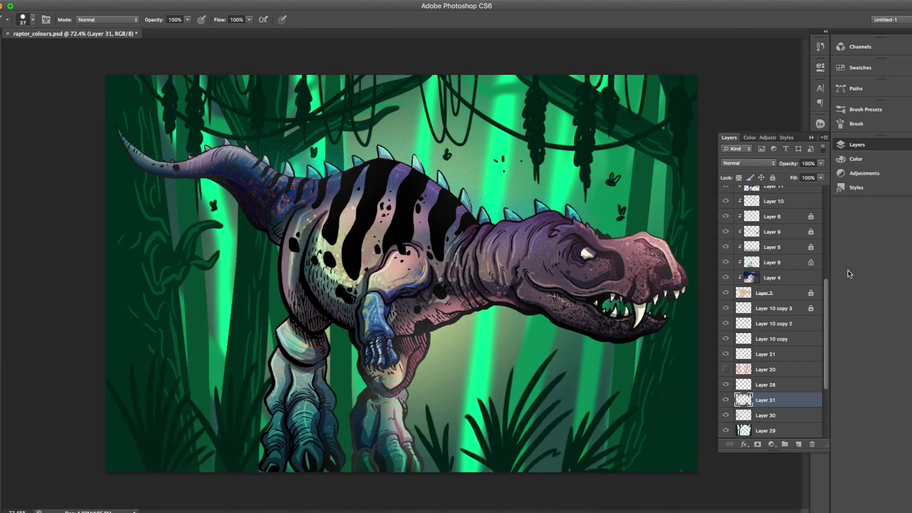
# - Create Layer 32 and bring up the swatches and brush presets
pyautogui.click(798, 444)
pyautogui.click(859, 68)
pyautogui.click(865, 109)
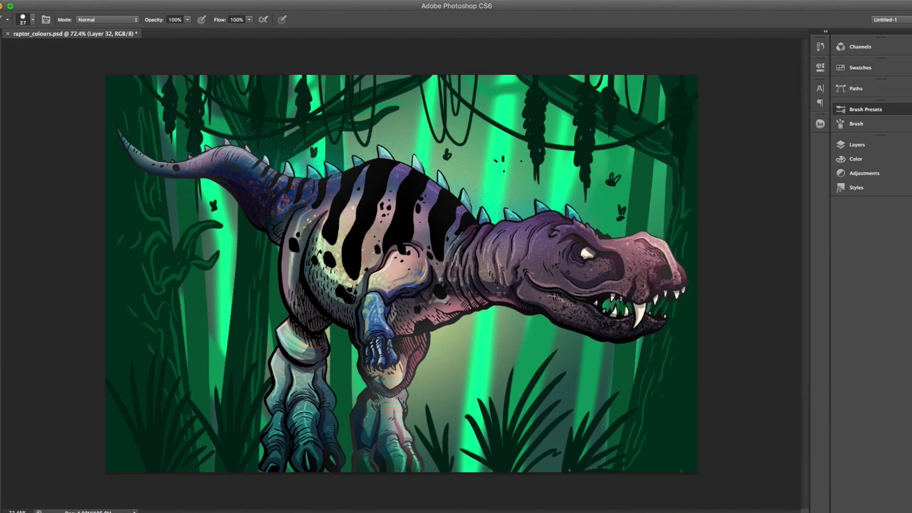
# - Set the brush size to 133, add a new empty layer, and pick a much bigger brush
pyautogui.click(859, 109)
pyautogui.scroll(-5, 766, 361)
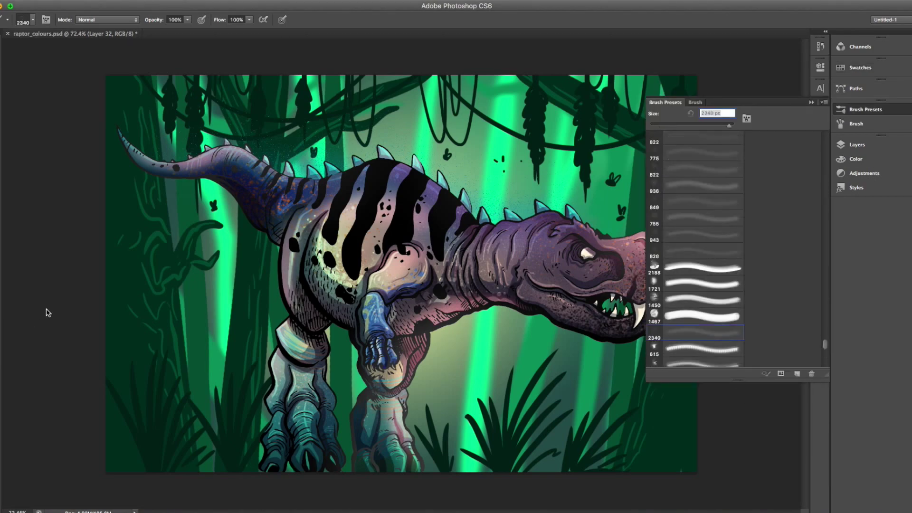
pyautogui.write('133')
pyautogui.press('Return')
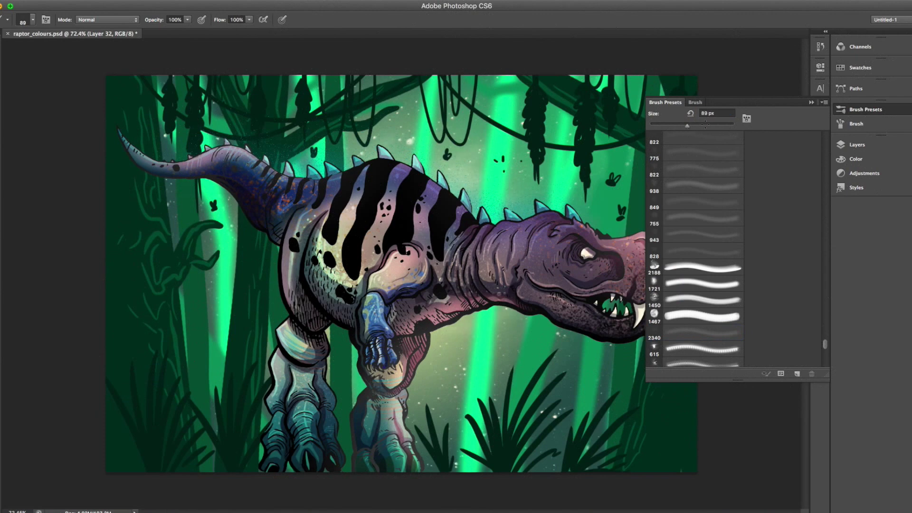
pyautogui.click(857, 145)
pyautogui.rightClick(546, 223)
pyautogui.doubleClick(584, 285)
# - Set the new layer to Screen blending and pick the 1450 soft brush
pyautogui.click(747, 163)
pyautogui.click(854, 67)
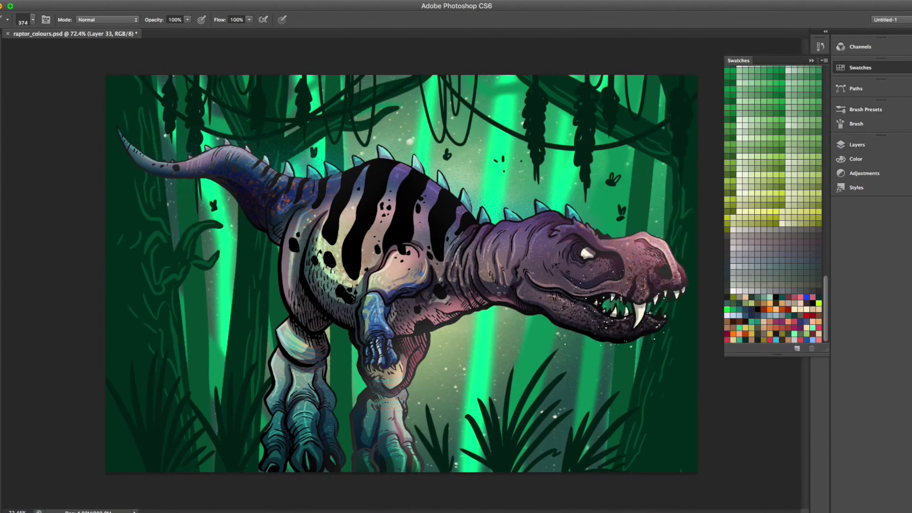
pyautogui.click(856, 145)
pyautogui.click(754, 163)
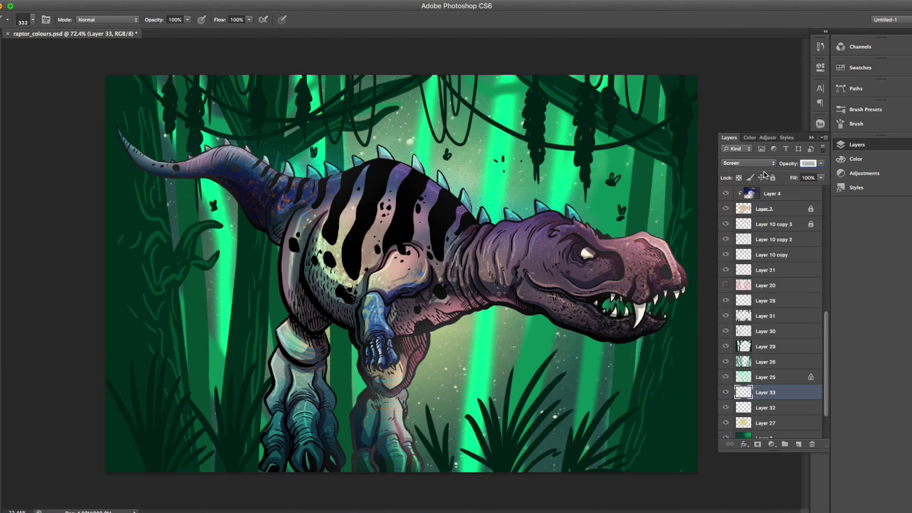
pyautogui.click(859, 68)
pyautogui.click(865, 110)
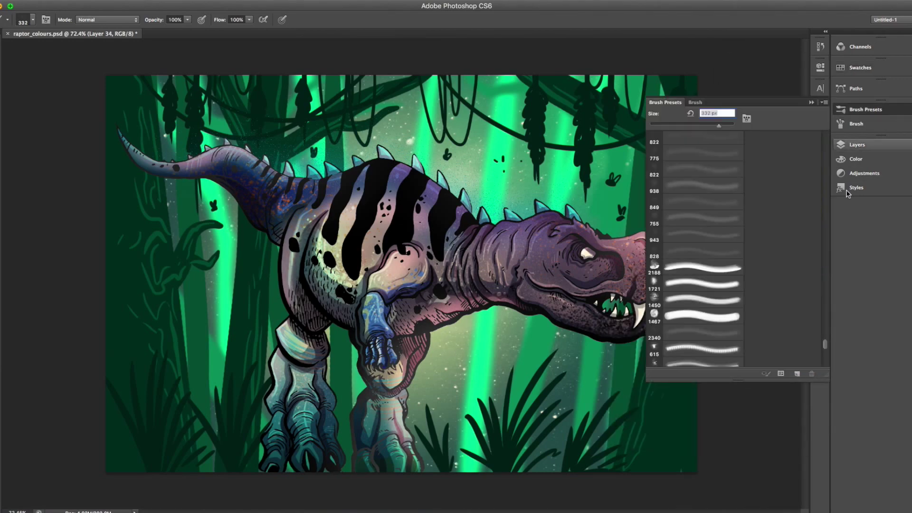
pyautogui.click(703, 299)
# - Try other brush presets, the 764 brush and the 989 speckle brush
pyautogui.click(856, 145)
pyautogui.click(865, 109)
pyautogui.click(703, 301)
pyautogui.click(860, 67)
pyautogui.click(856, 144)
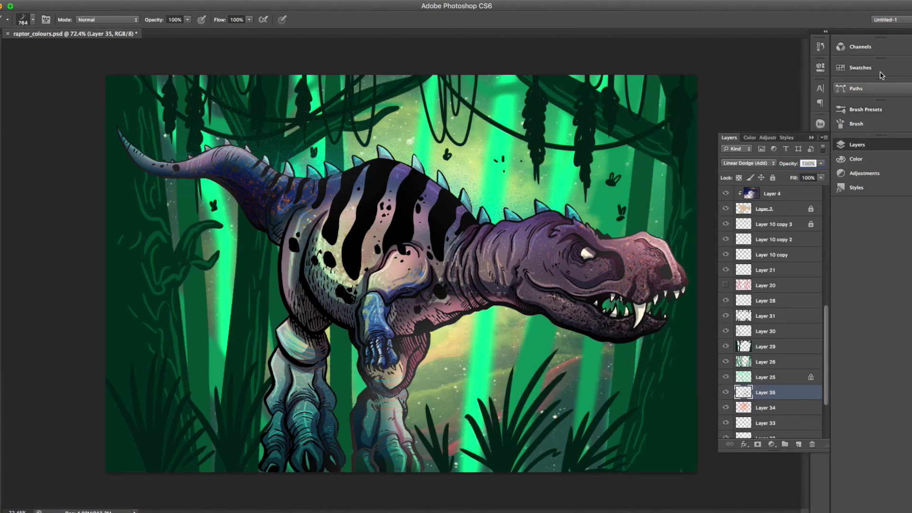
pyautogui.click(865, 109)
pyautogui.scroll(-3, 703, 237)
pyautogui.click(703, 297)
pyautogui.scroll(-5, 706, 160)
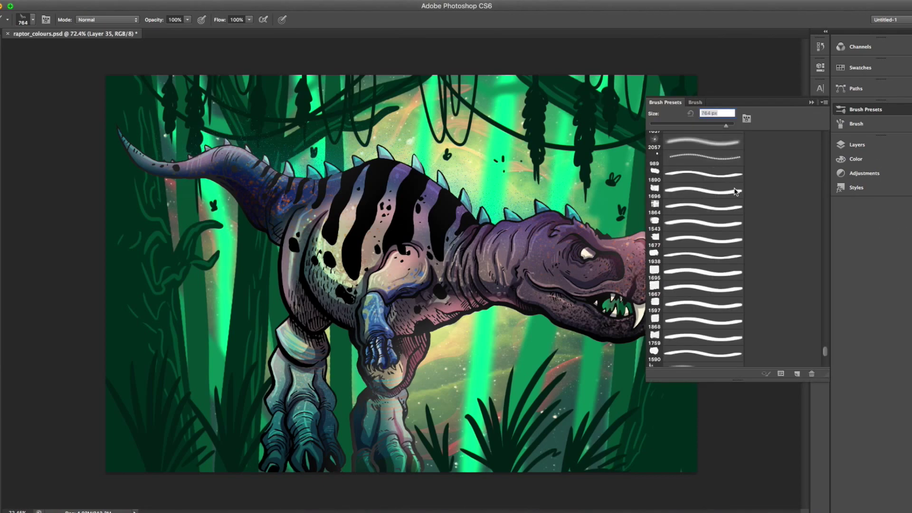
pyautogui.click(719, 160)
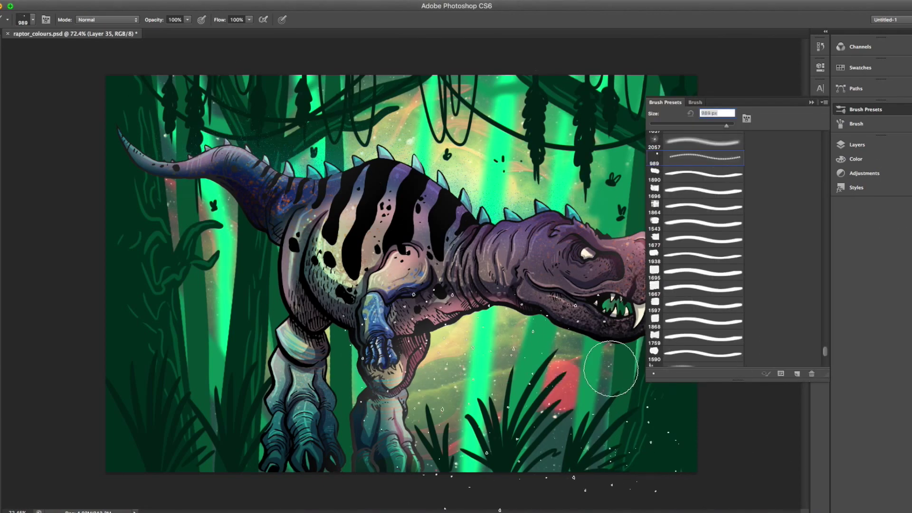
# - Add a new layer with the 2340 soft brush, blended as Linear Dodge (Add)
pyautogui.click(856, 144)
pyautogui.click(798, 444)
pyautogui.click(865, 109)
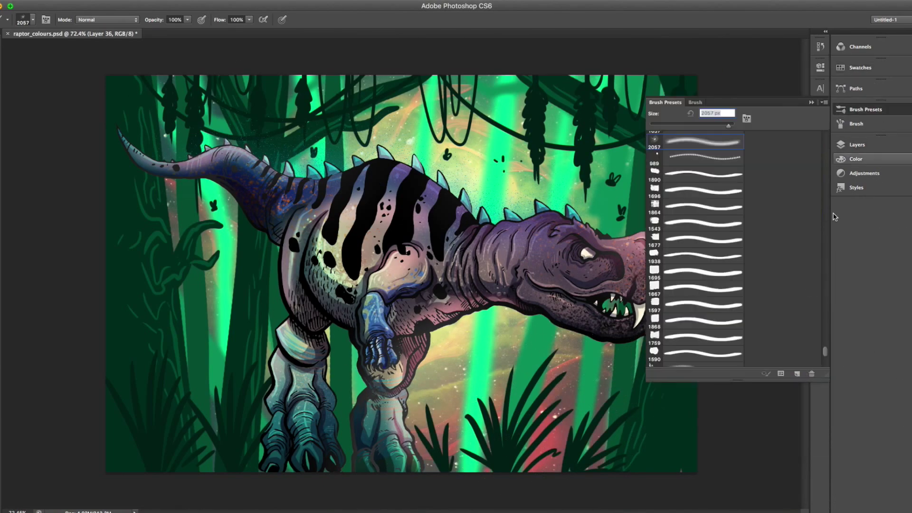
pyautogui.scroll(-3, 696, 190)
pyautogui.click(702, 279)
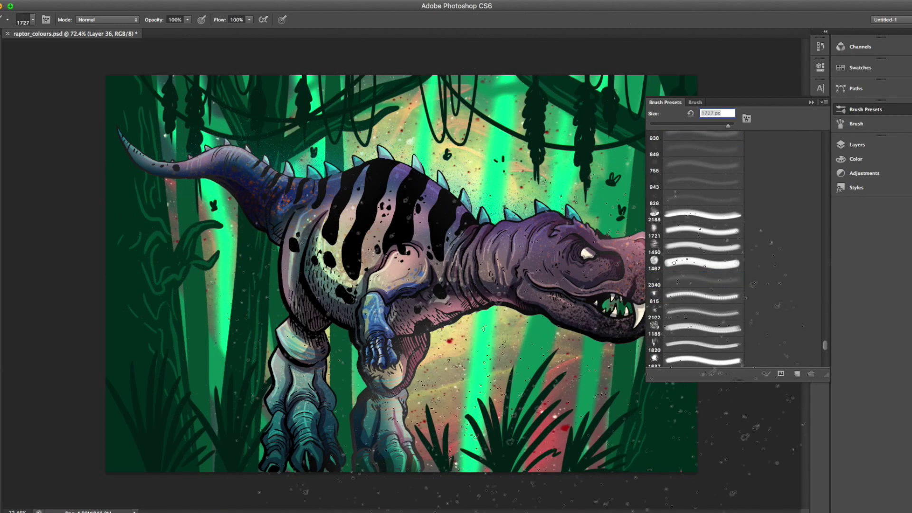
pyautogui.click(857, 144)
pyautogui.click(755, 163)
pyautogui.click(760, 182)
pyautogui.click(757, 164)
pyautogui.click(762, 129)
pyautogui.click(762, 164)
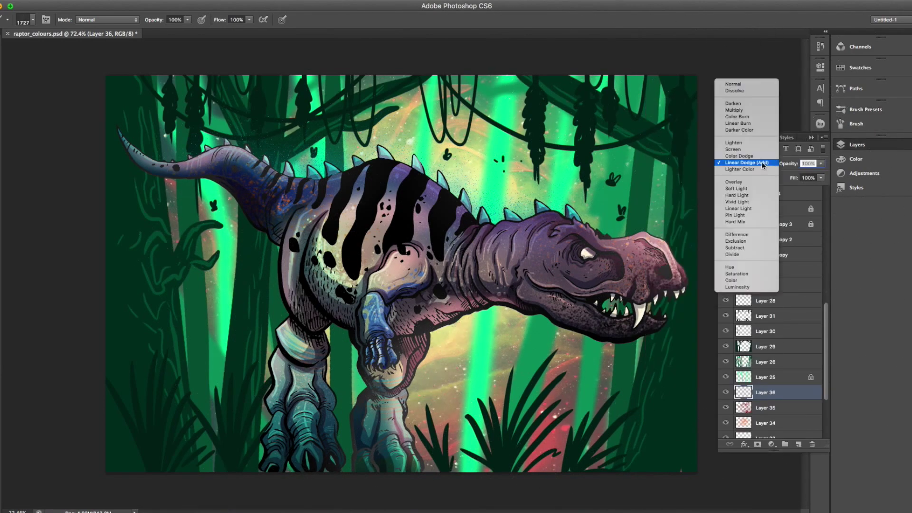
pyautogui.click(755, 163)
# - Add a glow layer above Layer 7 and paint red-orange strokes behind the raptor's legs
pyautogui.click(734, 11)
pyautogui.click(98, 3)
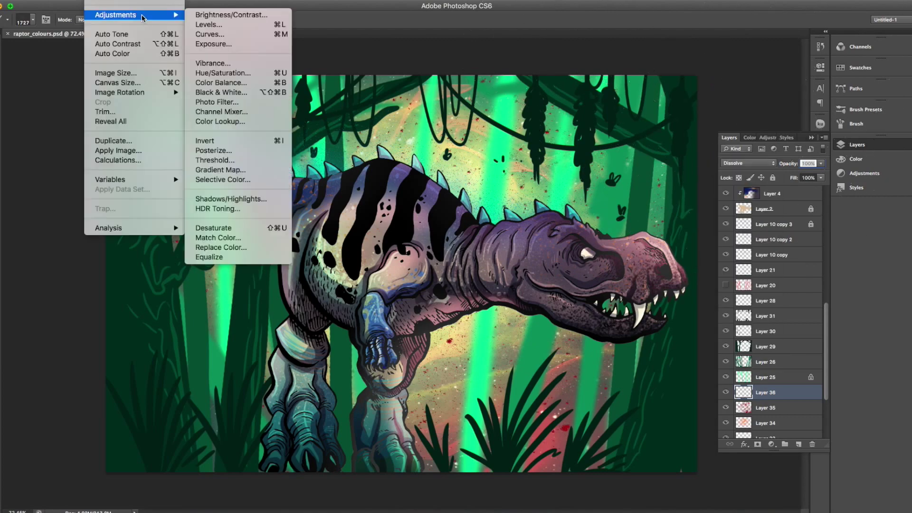
pyautogui.press('i')
pyautogui.click(764, 400)
pyautogui.click(798, 444)
pyautogui.rightClick(612, 260)
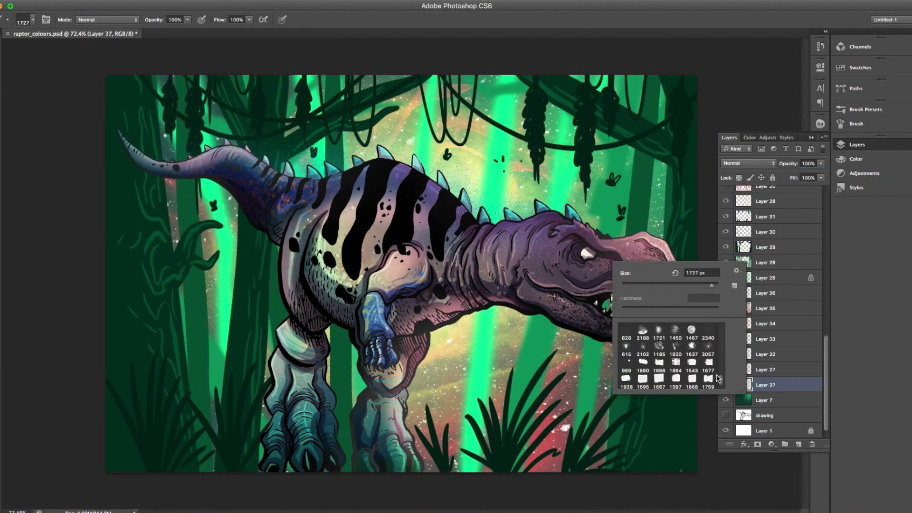
pyautogui.click(641, 332)
pyautogui.moveTo(209, 263); pyautogui.dragTo(214, 337)
pyautogui.moveTo(584, 167); pyautogui.dragTo(672, 255)
pyautogui.moveTo(551, 328); pyautogui.dragTo(456, 491)
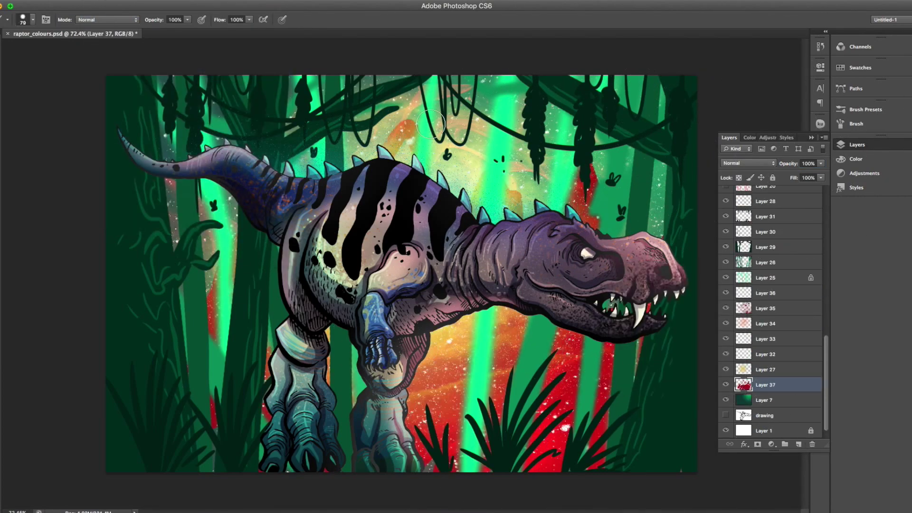
# - Sample a canvas colour, switch to the Eraser, and select layers from Layer 7 toward Layer 28
pyautogui.press('i')
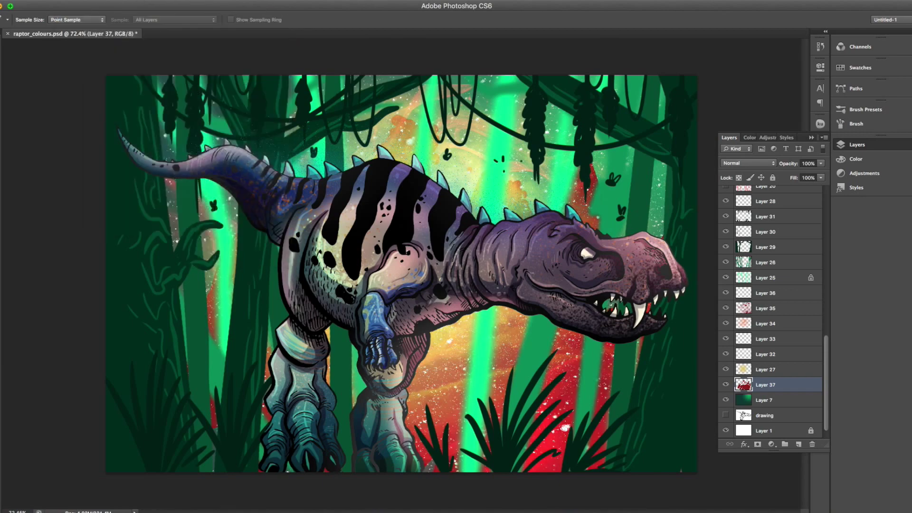
pyautogui.click(764, 400)
pyautogui.press('e')
pyautogui.click(866, 110)
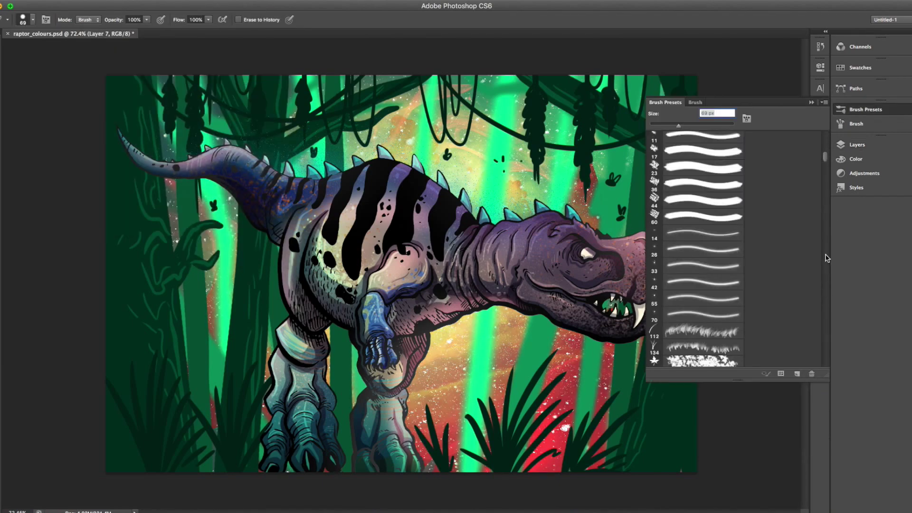
pyautogui.click(856, 144)
pyautogui.click(773, 385)
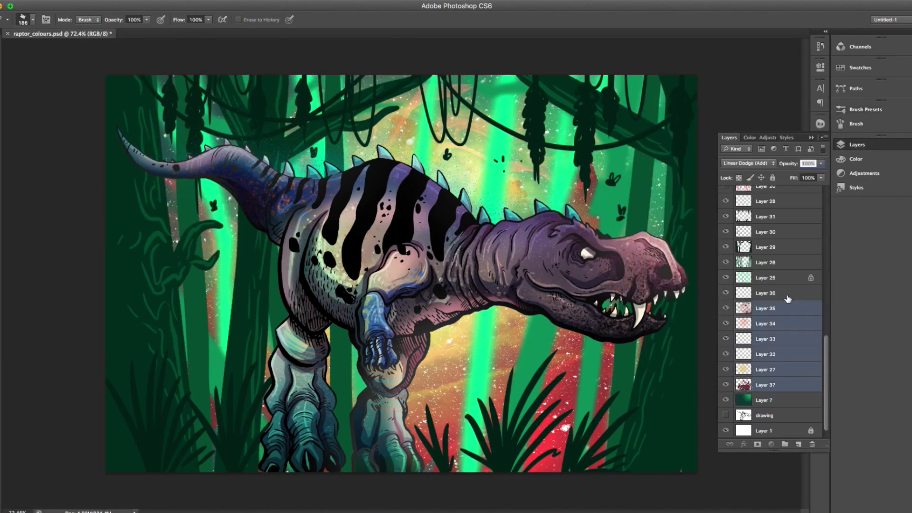
# - Select Layer 7 and erase a soft white strip along the bottom edge
pyautogui.keyDown('shift'); pyautogui.click(773, 201); pyautogui.keyUp('shift')
pyautogui.click(765, 400)
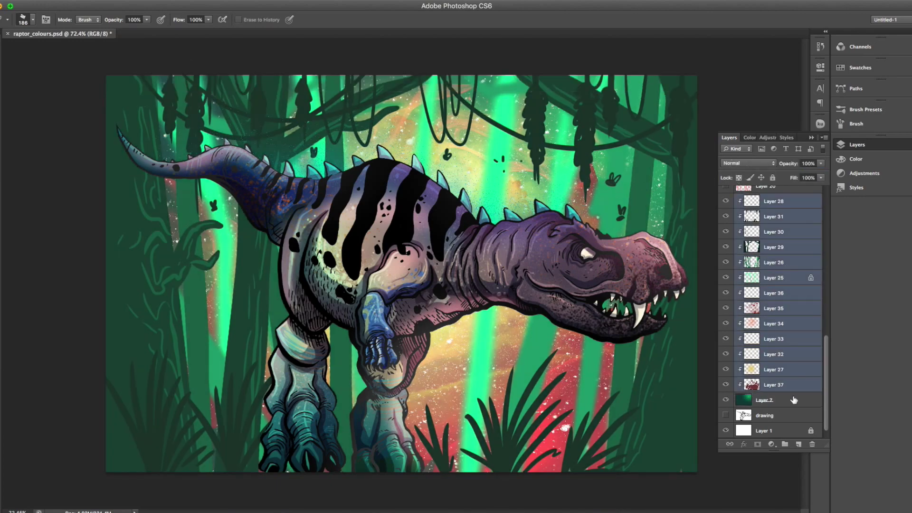
pyautogui.moveTo(109, 458); pyautogui.dragTo(693, 459)
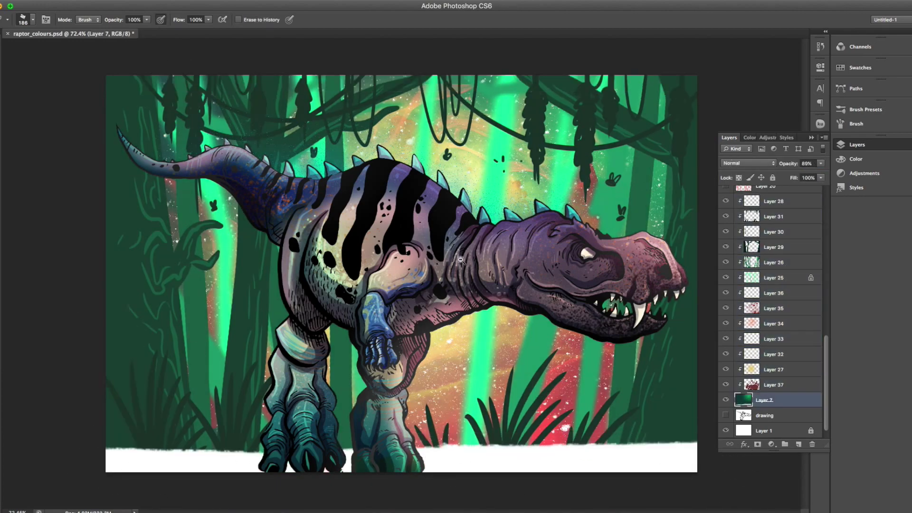
pyautogui.scroll(-2, 589, 375)
pyautogui.moveTo(589, 376); pyautogui.dragTo(591, 397)
# - Erase more mist along the bottom-left and a soft white band along the top, then select Layer 38
pyautogui.hotkey('ctrl', 'alt', 'z')
pyautogui.click(572, 380)
pyautogui.press('Return')
pyautogui.moveTo(366, 403)
pyautogui.mouseDown()
pyautogui.moveTo(198, 385)
pyautogui.moveTo(561, 380)
pyautogui.mouseUp()
pyautogui.moveTo(237, 152)
pyautogui.mouseDown()
pyautogui.moveTo(605, 146)
pyautogui.moveTo(372, 138)
pyautogui.moveTo(662, 132)
pyautogui.moveTo(346, 157)
pyautogui.mouseUp()
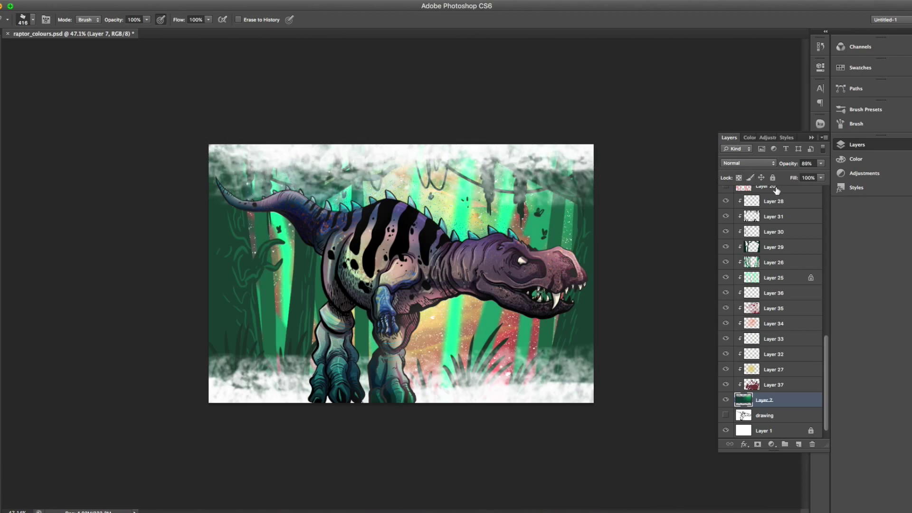
pyautogui.scroll(5, 769, 285)
pyautogui.click(765, 270)
pyautogui.scroll(5, 570, 265)
# - Switch to the brush and set its size to 15 px for the white outline
pyautogui.press('b')
pyautogui.rightClick(482, 211)
pyautogui.write('15')
pyautogui.press('Return')
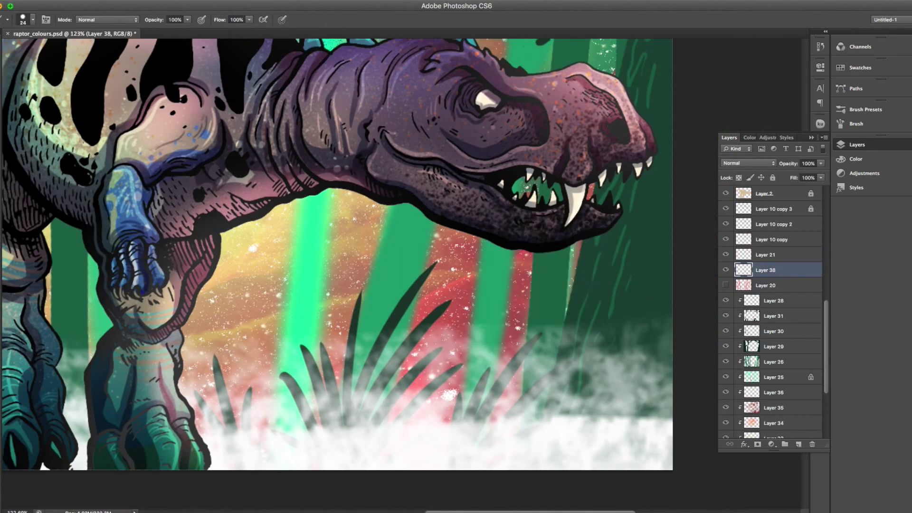
# - Work along the raptor's back and head, and move Layer 38 up below Layer 10 copy 3
pyautogui.scroll(-3, 431, 285)
pyautogui.scroll(3, 431, 285)
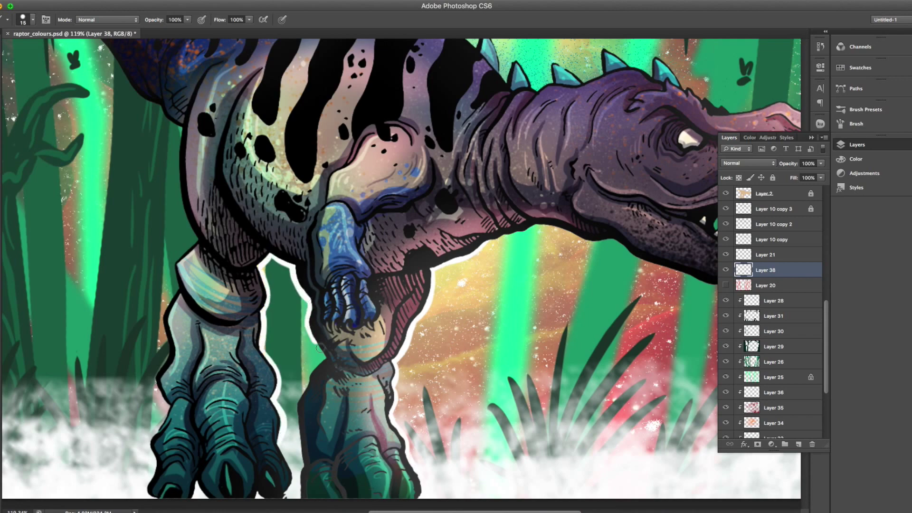
pyautogui.scroll(5, 300, 467)
pyautogui.hscroll(-5, 327, 272)
pyautogui.scroll(-4, 327, 272)
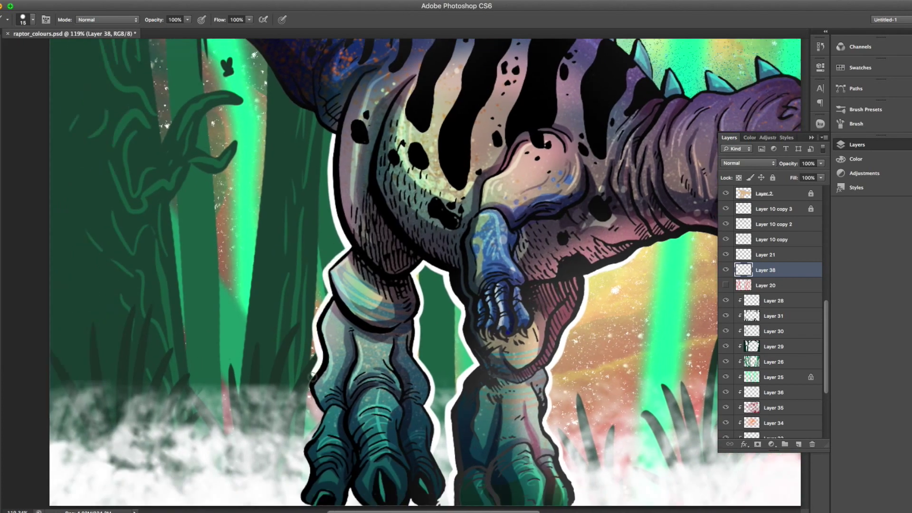
pyautogui.scroll(-4, 312, 375)
pyautogui.hscroll(-2, 312, 375)
pyautogui.scroll(10, 431, 284)
pyautogui.hscroll(-3, 431, 284)
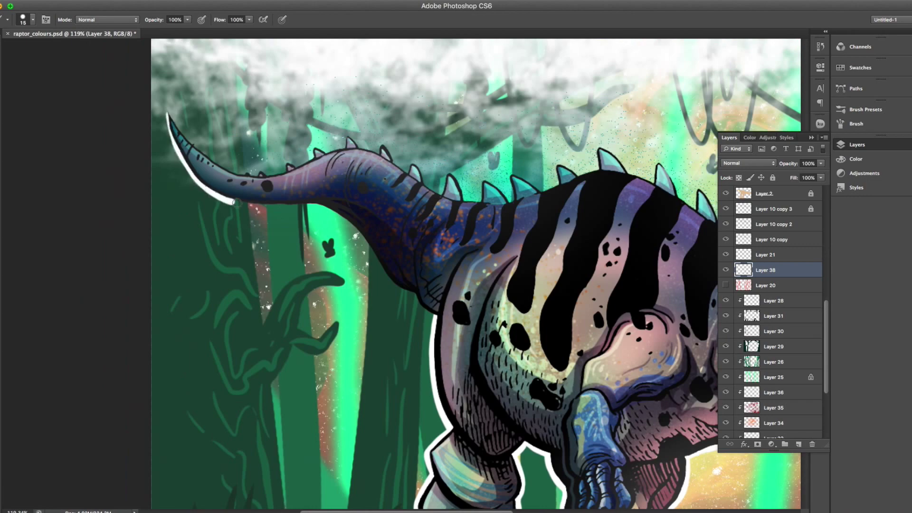
pyautogui.scroll(2, 325, 206)
pyautogui.hscroll(-2, 325, 206)
pyautogui.scroll(3, 252, 269)
pyautogui.hscroll(-2, 252, 269)
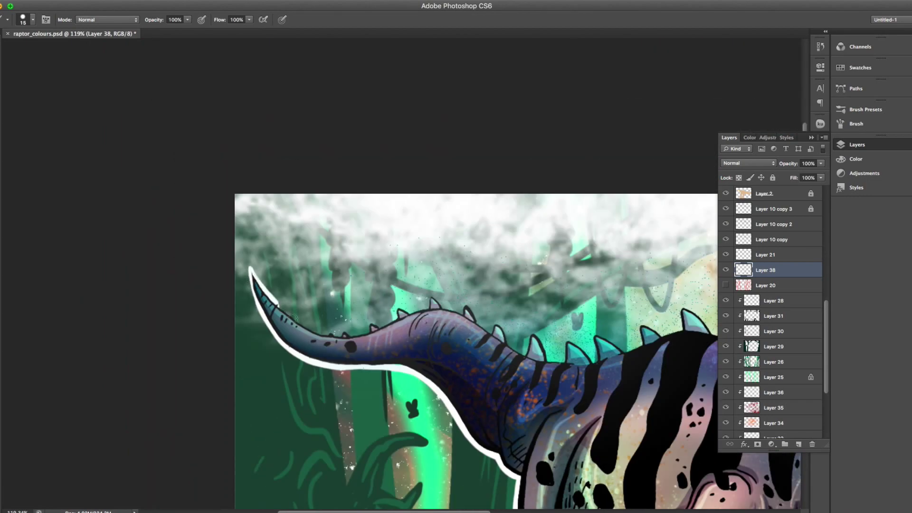
pyautogui.moveTo(443, 300); pyautogui.dragTo(237, 157)
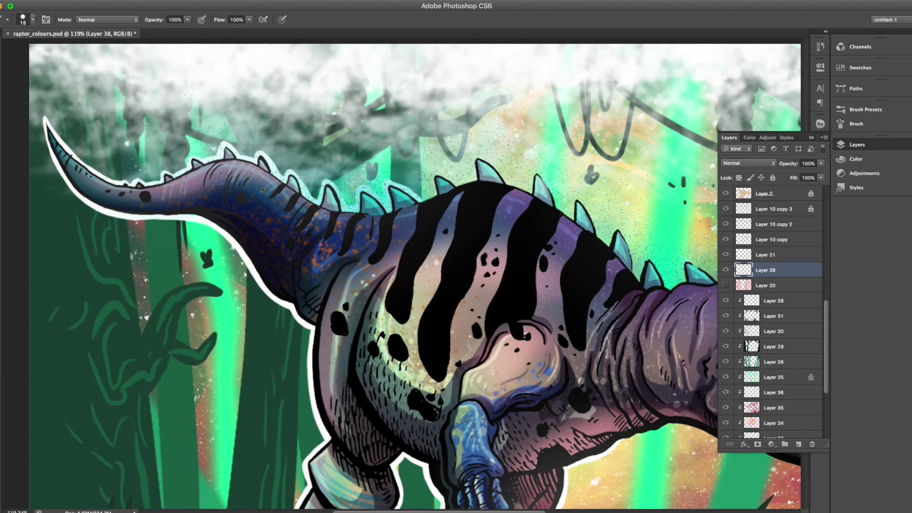
pyautogui.moveTo(474, 160); pyautogui.dragTo(319, 157)
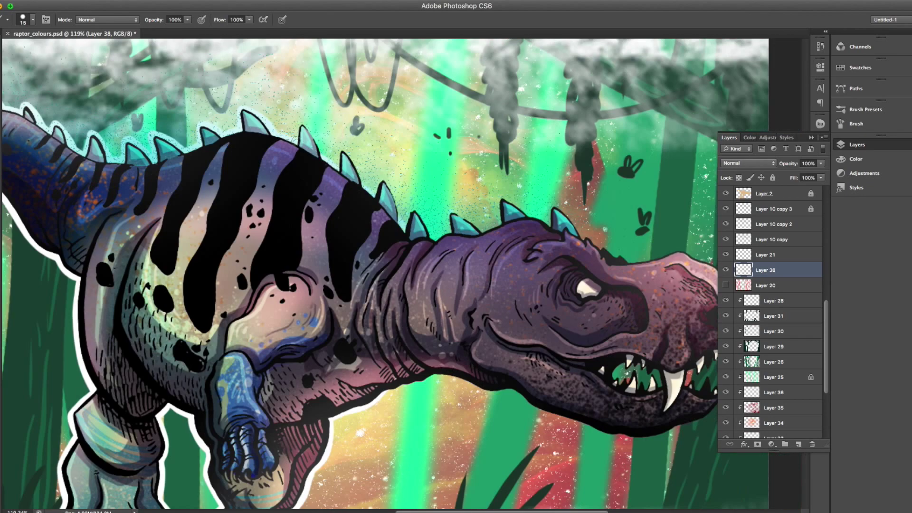
pyautogui.moveTo(786, 269); pyautogui.dragTo(795, 213)
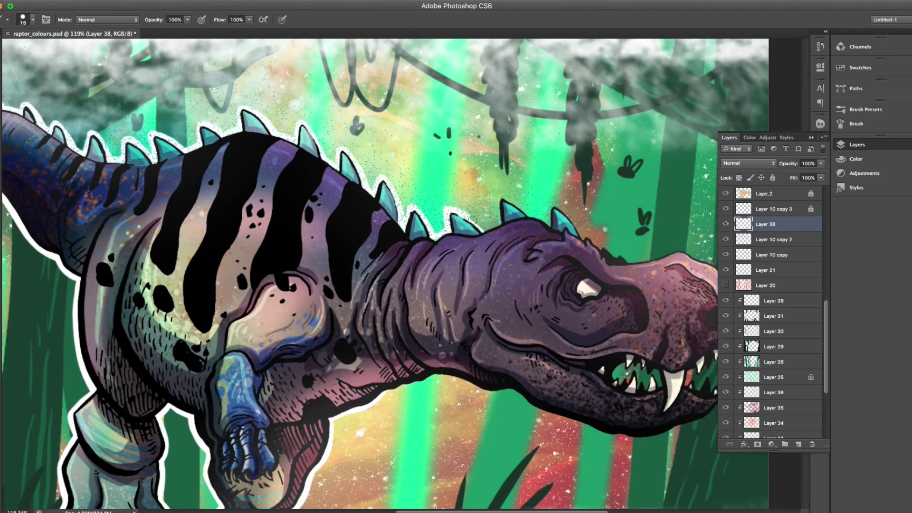
# - Continue over the head, snout, jaw and ferns, then add a new layer above Layer 28
pyautogui.moveTo(447, 209); pyautogui.dragTo(409, 189)
pyautogui.moveTo(545, 226); pyautogui.dragTo(529, 189)
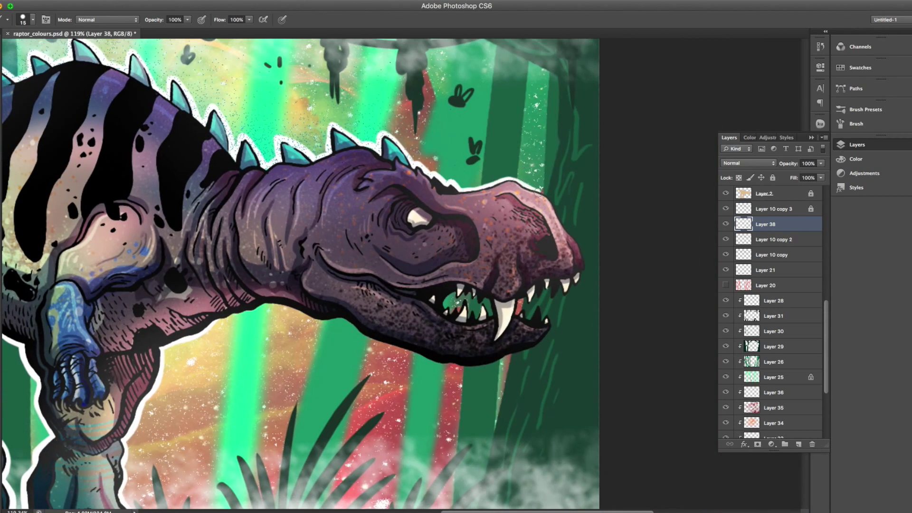
pyautogui.moveTo(457, 298)
pyautogui.mouseDown()
pyautogui.moveTo(483, 277)
pyautogui.moveTo(426, 249)
pyautogui.mouseUp()
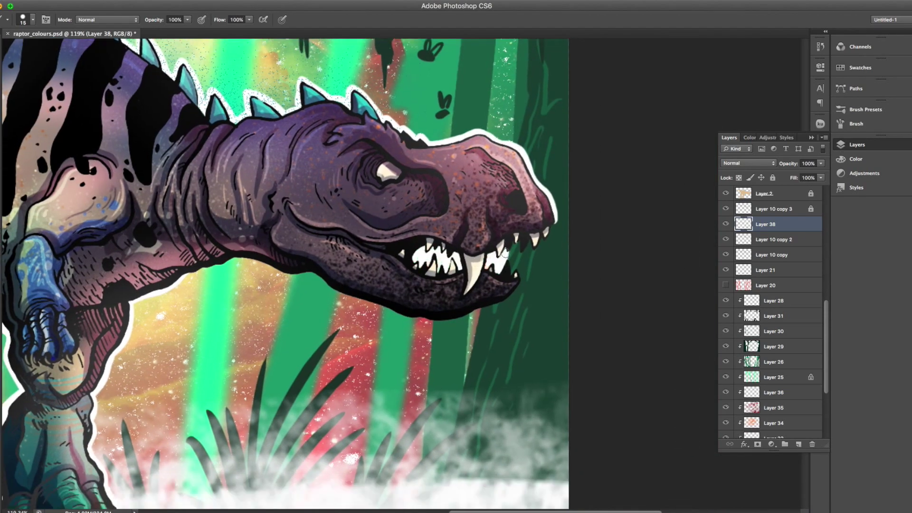
pyautogui.hscroll(-5, 519, 263)
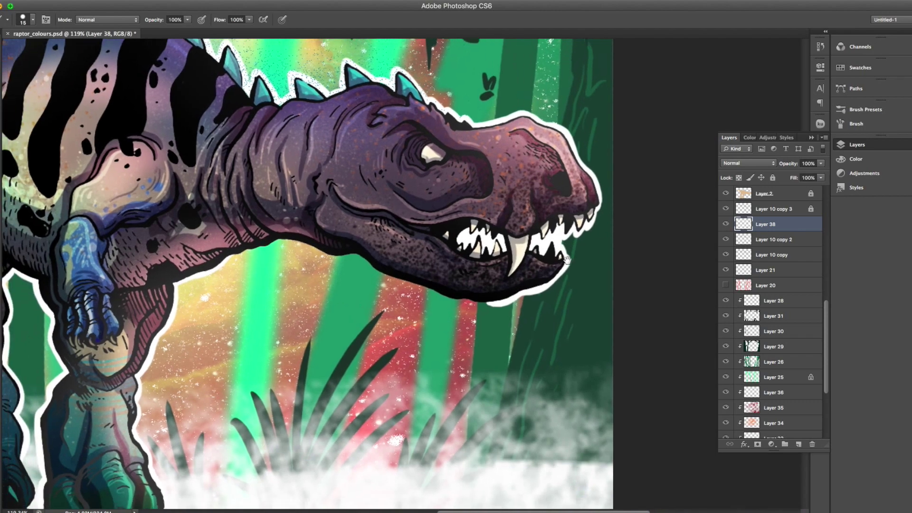
pyautogui.scroll(-5, 461, 267)
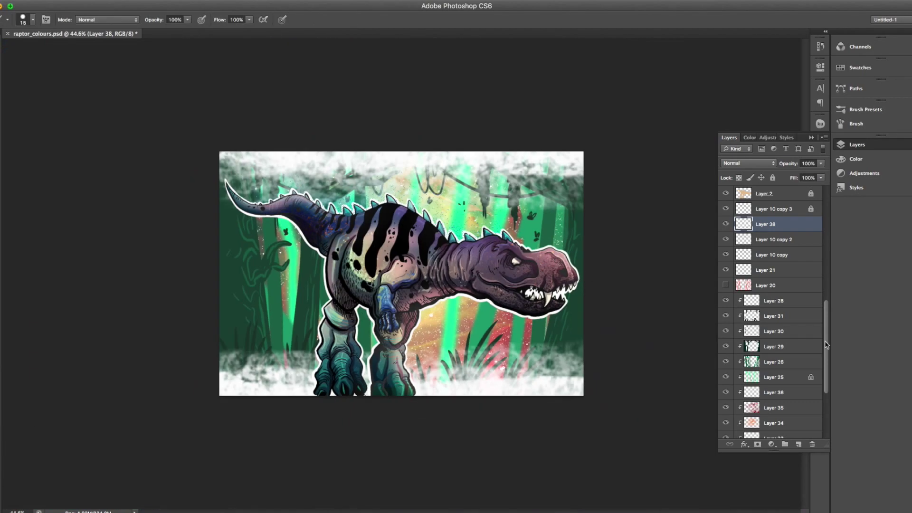
pyautogui.click(773, 300)
pyautogui.click(799, 444)
# - Fill the new layer with orange using the Paint Bucket, set to Screen at 20% opacity
pyautogui.click(38, 209)
pyautogui.click(860, 67)
pyautogui.click(732, 307)
pyautogui.click(401, 273)
pyautogui.click(748, 163)
pyautogui.click(733, 129)
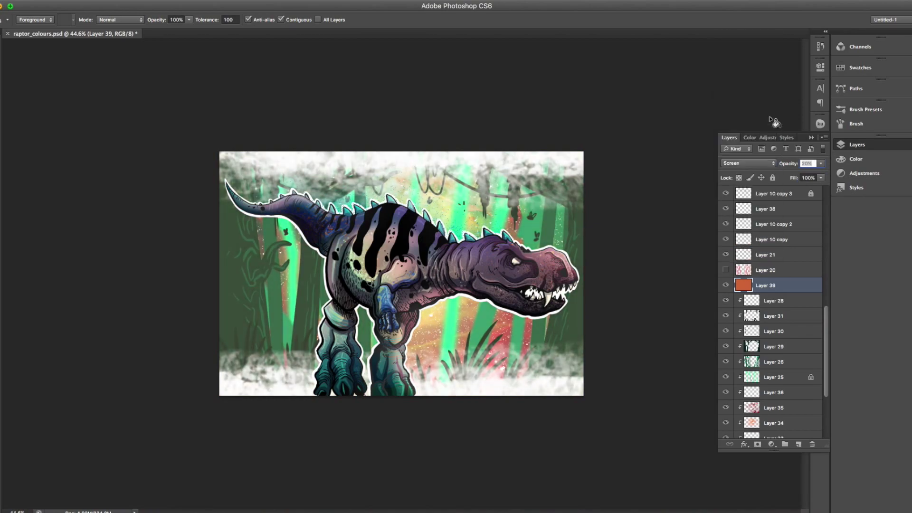
pyautogui.click(772, 177)
pyautogui.scroll(2, 827, 305)
pyautogui.scroll(5, 787, 245)
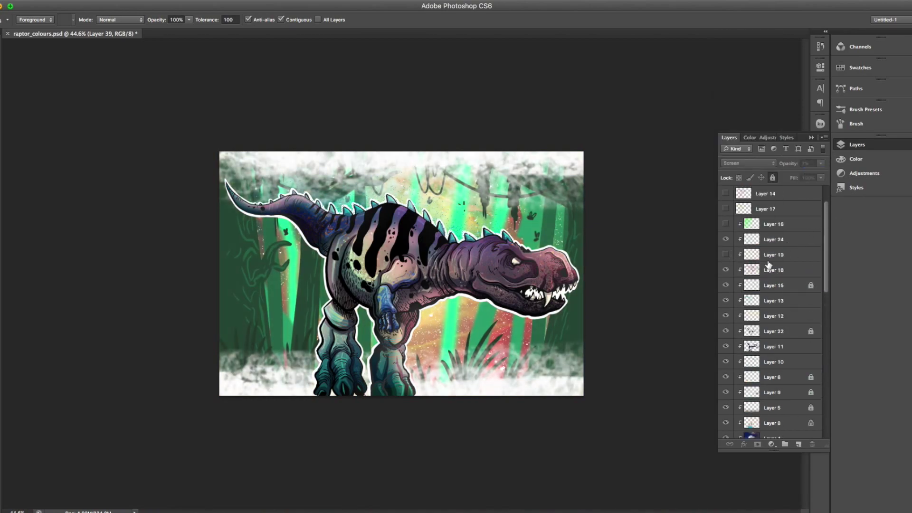
# - Add a layer above Layer 19 and paint pink streaks across the raptor's snout
pyautogui.click(768, 262)
pyautogui.hotkey('ctrl', 'shift', 'alt', 'n')
pyautogui.click(860, 67)
pyautogui.click(759, 95)
pyautogui.click(860, 67)
pyautogui.moveTo(522, 138)
pyautogui.mouseDown()
pyautogui.moveTo(418, 228)
pyautogui.moveTo(485, 232)
pyautogui.mouseUp()
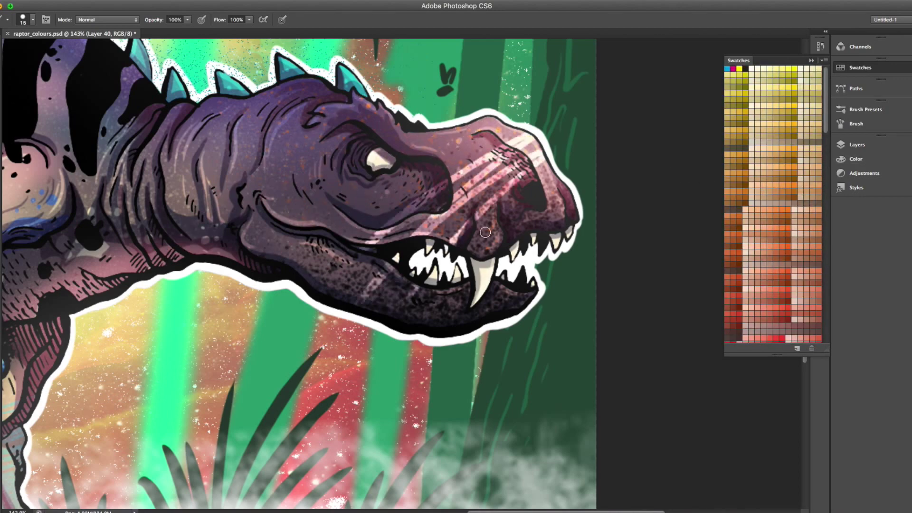
# - Undo the last three pink strokes on the dinosaur's snout
pyautogui.hotkey('ctrl', 'z')
pyautogui.scroll(-10, 769, 199)
pyautogui.hotkey('ctrl', 'z')
pyautogui.hotkey('ctrl', 'z')
pyautogui.scroll(5, 755, 142)
pyautogui.hotkey('ctrl', 'z')
pyautogui.hotkey('ctrl', 'z')
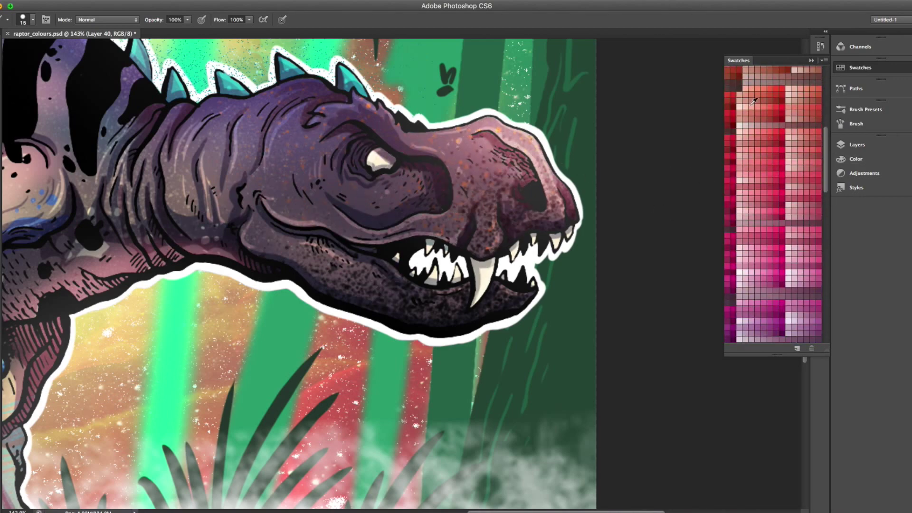
pyautogui.scroll(10, 760, 142)
# - Set the brush to 10 px and pan across the dinosaur's striped back
pyautogui.rightClick(506, 121)
pyautogui.press('Escape')
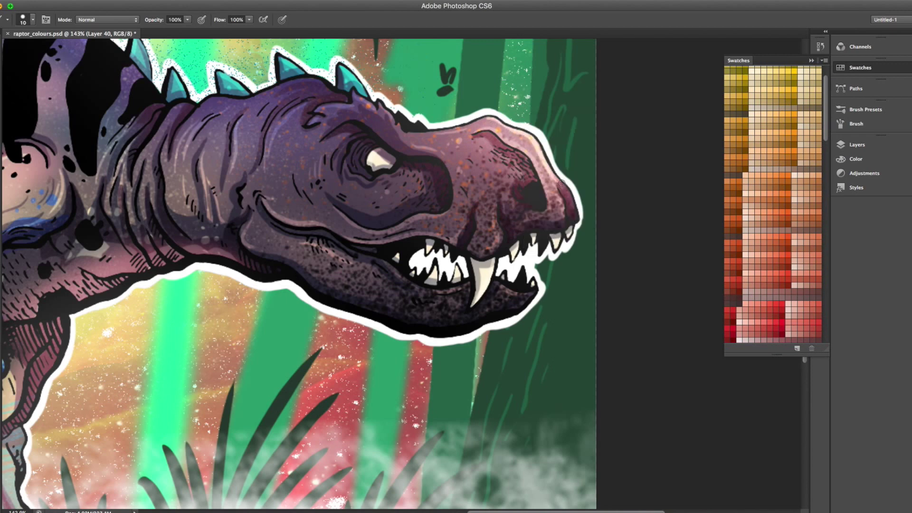
pyautogui.hscroll(-3, 523, 162)
pyautogui.scroll(1, 523, 161)
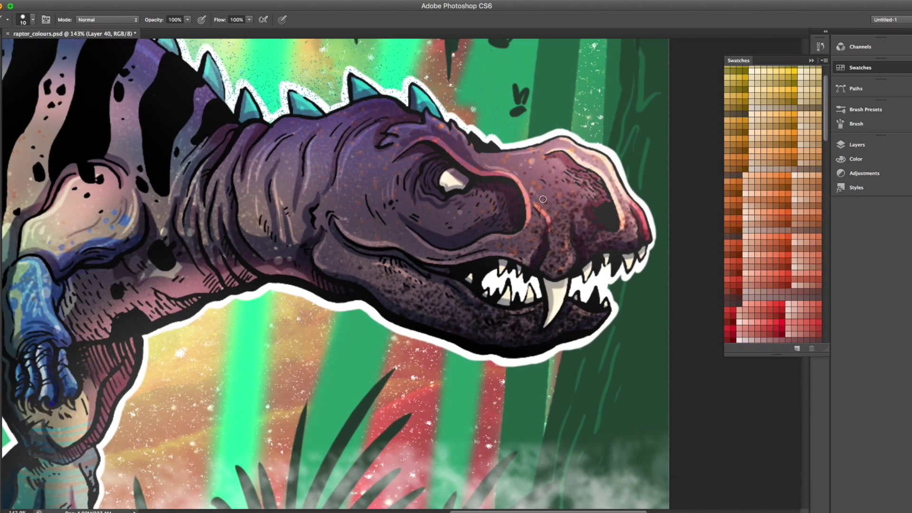
pyautogui.hscroll(-1, 654, 178)
pyautogui.hscroll(-2, 396, 165)
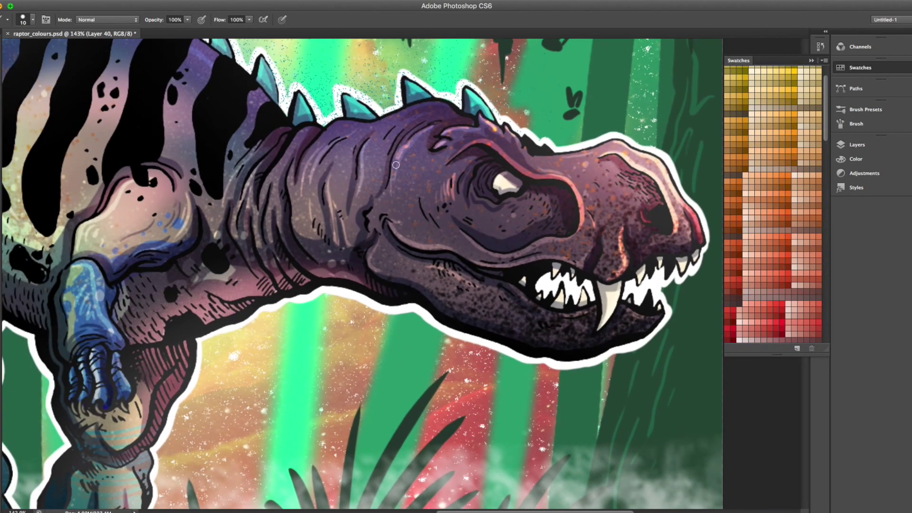
pyautogui.hscroll(-5, 385, 207)
pyautogui.scroll(2, 386, 207)
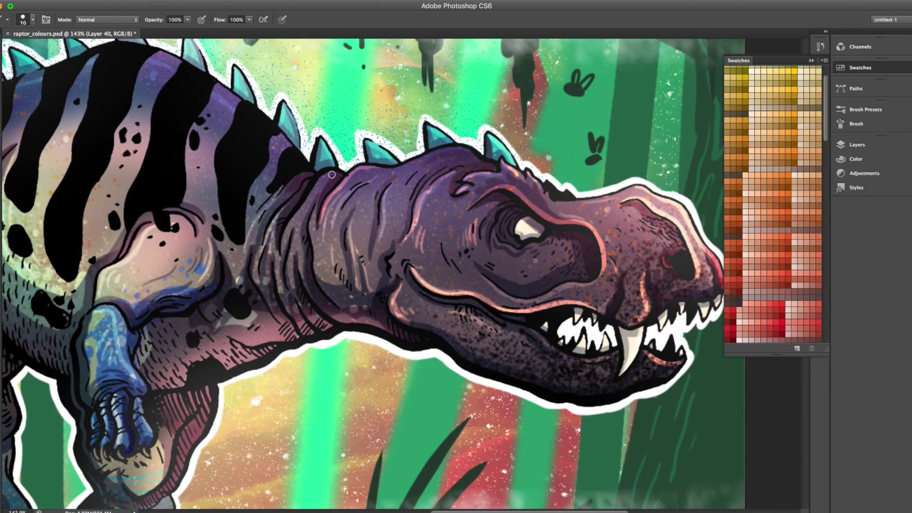
pyautogui.scroll(-2, 412, 153)
pyautogui.hscroll(-7, 307, 181)
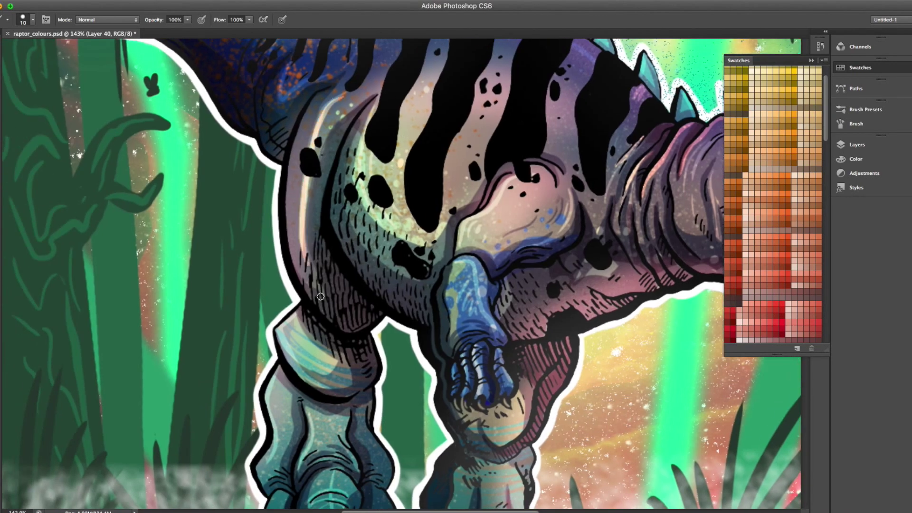
pyautogui.scroll(-2, 461, 244)
pyautogui.scroll(-3, 427, 242)
pyautogui.scroll(-1, 380, 240)
pyautogui.hscroll(1, 356, 238)
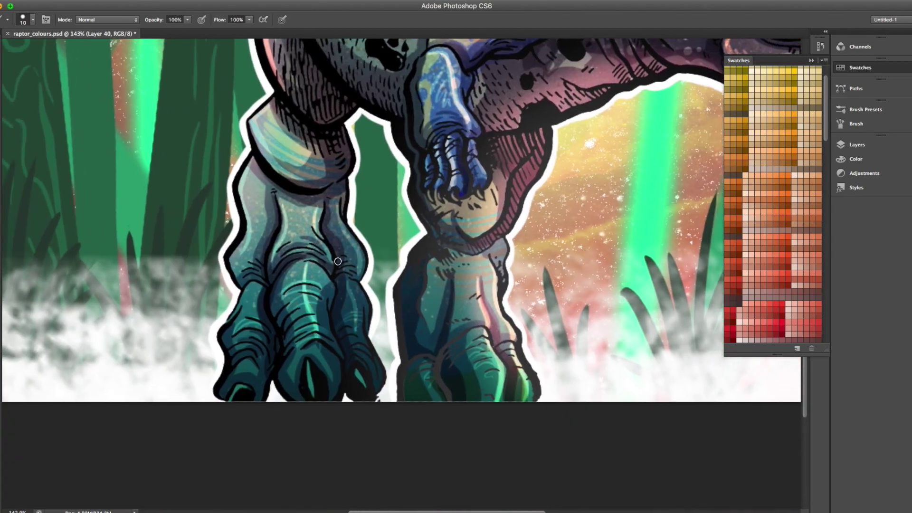
pyautogui.scroll(9, 318, 205)
pyautogui.hscroll(-3, 198, 174)
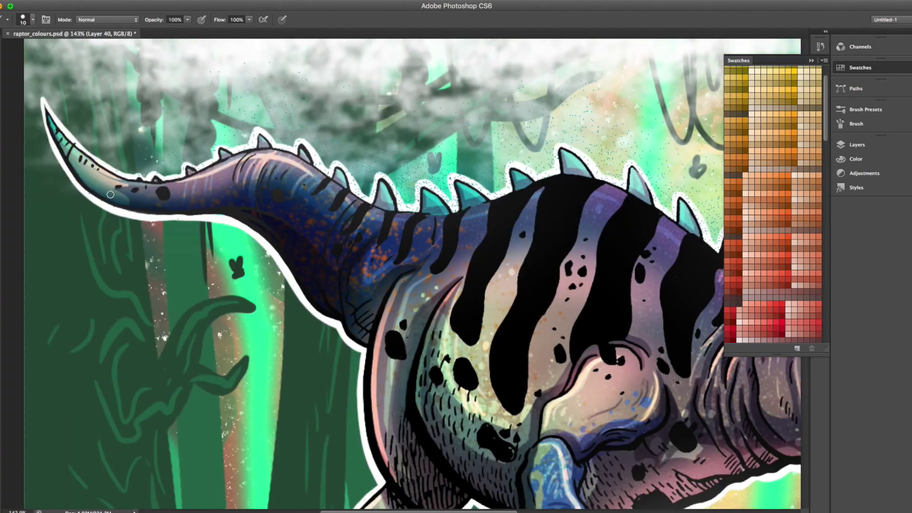
pyautogui.hscroll(5, 177, 195)
pyautogui.hscroll(2, 410, 228)
pyautogui.scroll(-1, 410, 228)
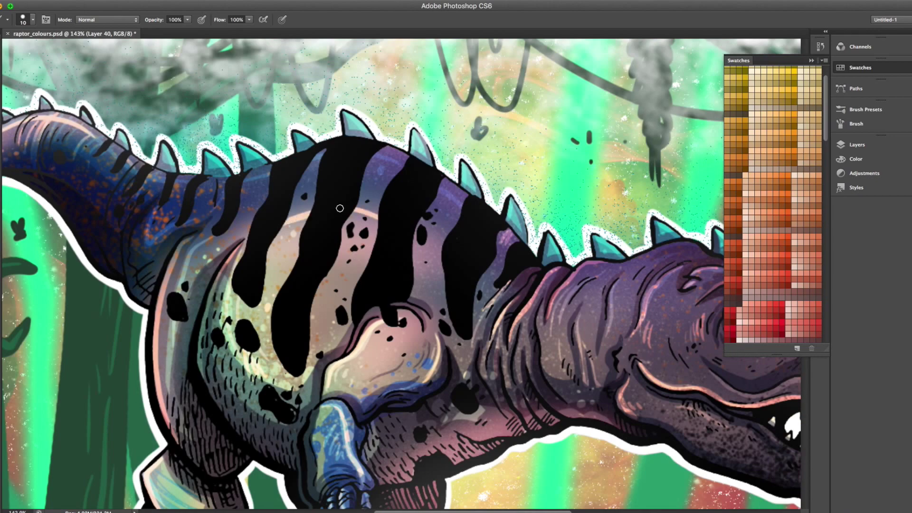
pyautogui.hscroll(2, 485, 217)
pyautogui.hscroll(-3, 522, 216)
pyautogui.scroll(2, 523, 216)
pyautogui.hscroll(5, 560, 214)
pyautogui.scroll(-3, 560, 214)
pyautogui.hscroll(2, 600, 213)
# - Enlarge the brush, make Layer 41 active, then shrink the brush again
pyautogui.rightClick(580, 257)
pyautogui.press('Return')
pyautogui.hscroll(-5, 494, 238)
pyautogui.scroll(2, 494, 238)
pyautogui.hscroll(-5, 494, 237)
pyautogui.scroll(-3, 494, 238)
pyautogui.scroll(1, 493, 238)
pyautogui.click(856, 144)
pyautogui.click(773, 254)
pyautogui.rightClick(418, 225)
pyautogui.press('Return')
# - Add a new clipped layer above Layer 41 and show the colour Swatches
pyautogui.scroll(-3, 357, 317)
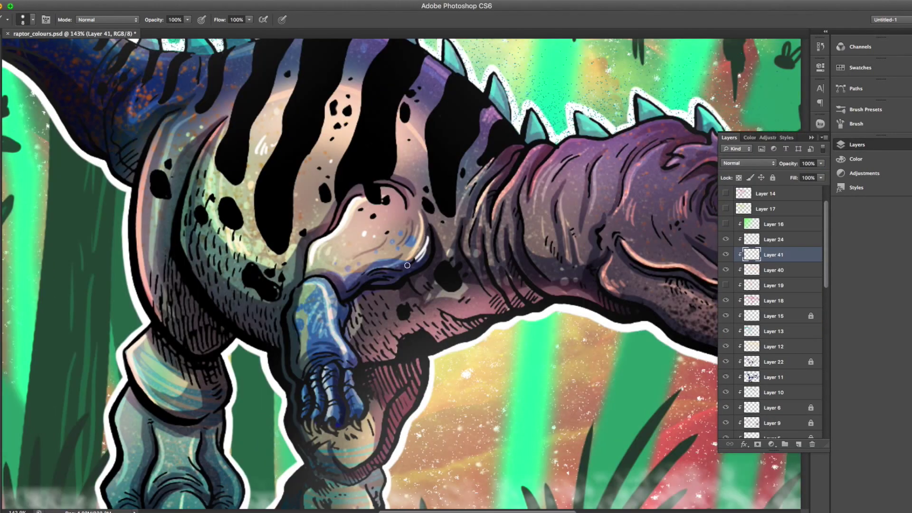
pyautogui.scroll(-1, 357, 317)
pyautogui.scroll(-2, 341, 314)
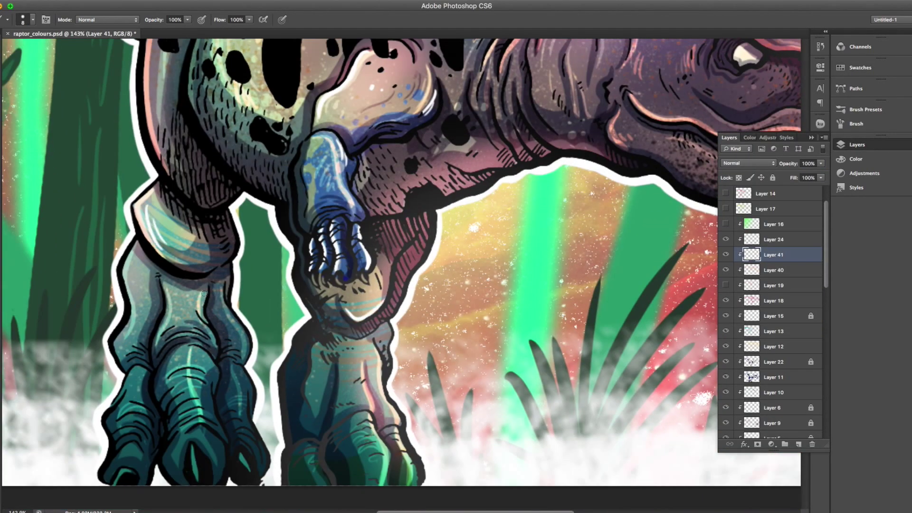
pyautogui.hscroll(5, 653, 209)
pyautogui.scroll(2, 653, 209)
pyautogui.scroll(1, 653, 209)
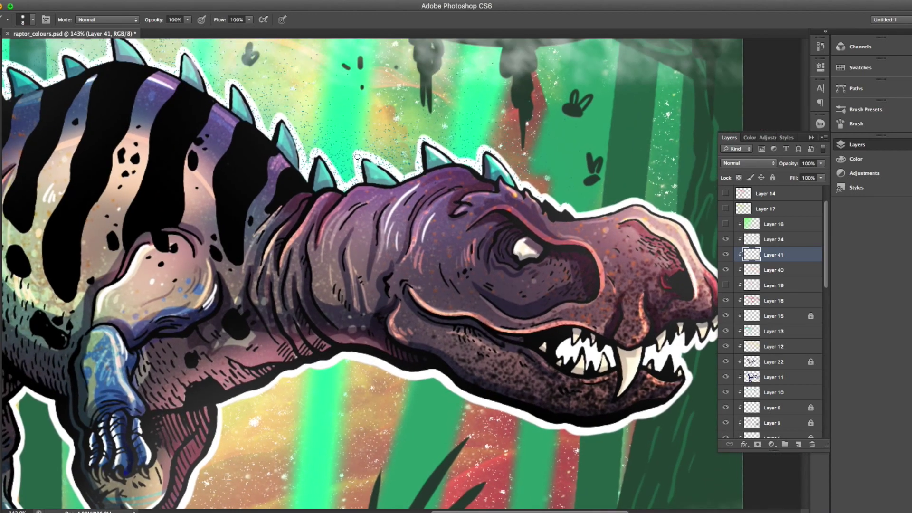
pyautogui.hscroll(-5, 653, 209)
pyautogui.hotkey('ctrl', 'shift', 'alt', 'n')
pyautogui.scroll(2, 653, 208)
pyautogui.click(859, 69)
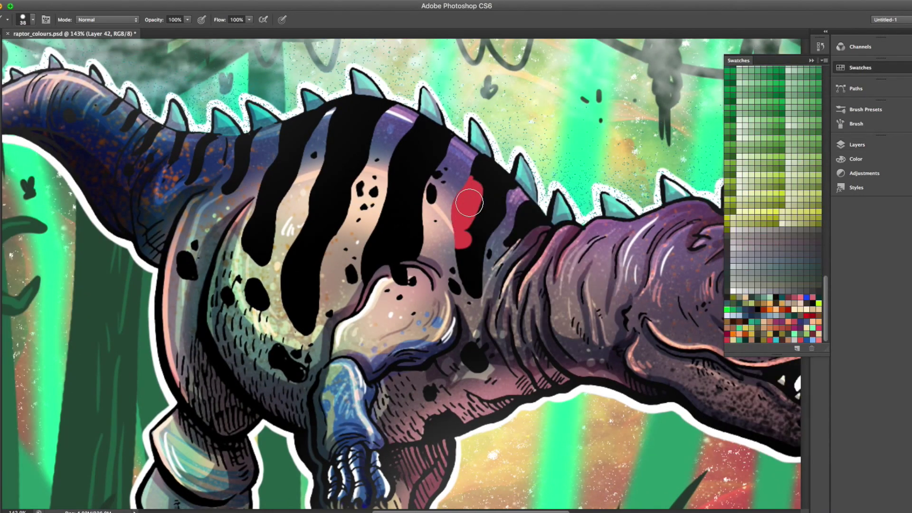
# - Paint red over one back stripe and a thin tail marking
pyautogui.moveTo(469, 203); pyautogui.dragTo(475, 238)
pyautogui.rightClick(475, 238)
pyautogui.moveTo(532, 260); pyautogui.dragTo(504, 260)
pyautogui.moveTo(474, 285)
pyautogui.mouseDown()
pyautogui.moveTo(499, 210)
pyautogui.moveTo(510, 242)
pyautogui.mouseUp()
pyautogui.press('[')
pyautogui.press('[')
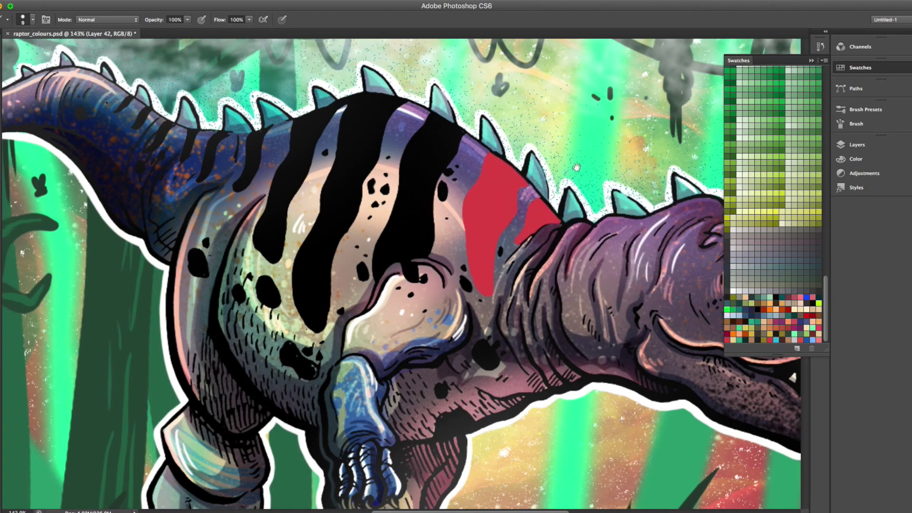
pyautogui.hscroll(-5, 220, 169)
pyautogui.scroll(3, 219, 169)
pyautogui.moveTo(205, 178); pyautogui.dragTo(216, 170)
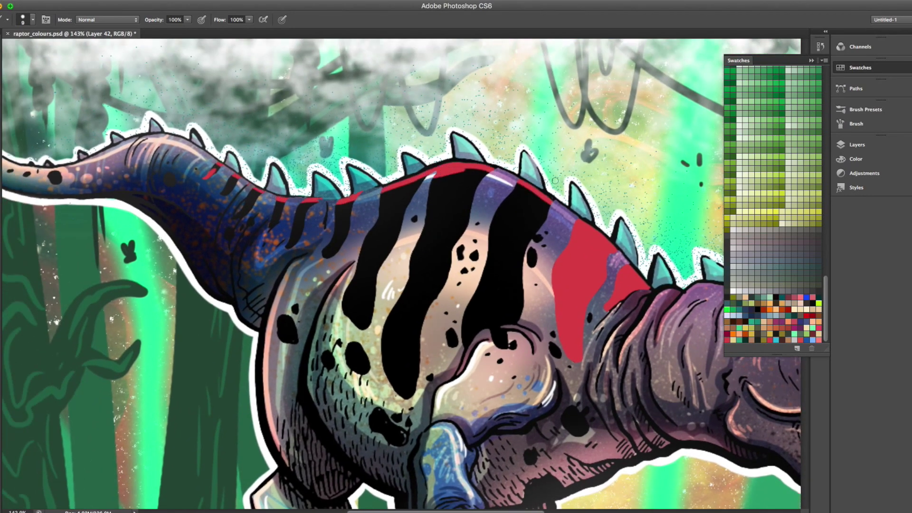
# - Cover the remaining black back stripes in red with a larger brush
pyautogui.rightClick(369, 260)
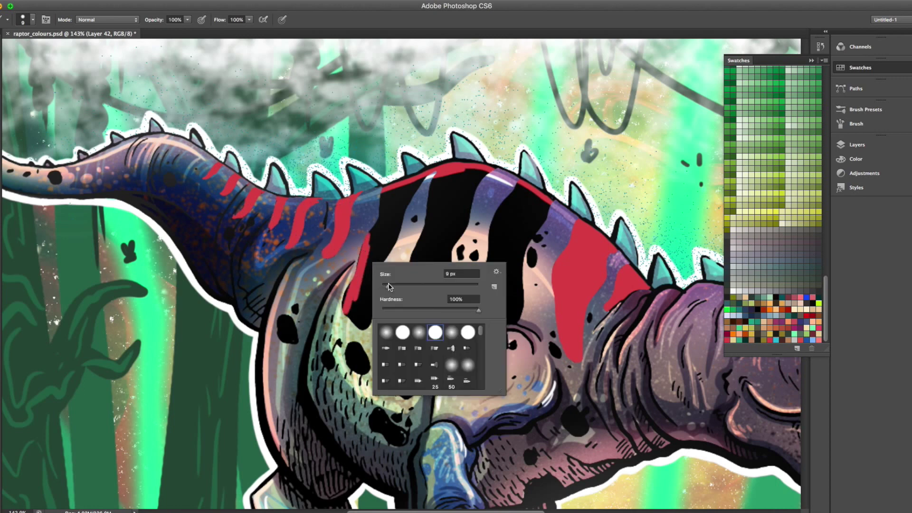
pyautogui.moveTo(394, 289); pyautogui.dragTo(413, 289)
pyautogui.moveTo(375, 190); pyautogui.dragTo(366, 323)
pyautogui.moveTo(403, 200); pyautogui.dragTo(399, 394)
pyautogui.moveTo(414, 333); pyautogui.dragTo(460, 230)
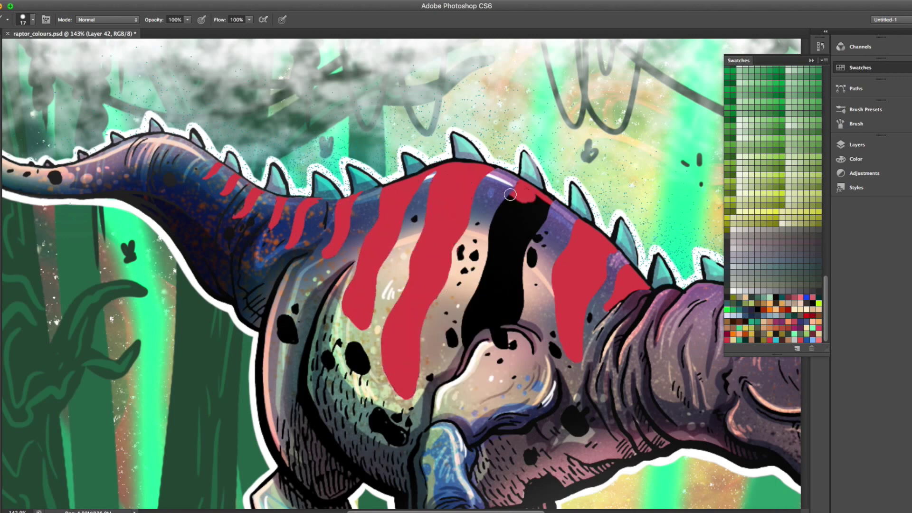
pyautogui.moveTo(513, 187); pyautogui.dragTo(475, 334)
pyautogui.moveTo(527, 204); pyautogui.dragTo(505, 250)
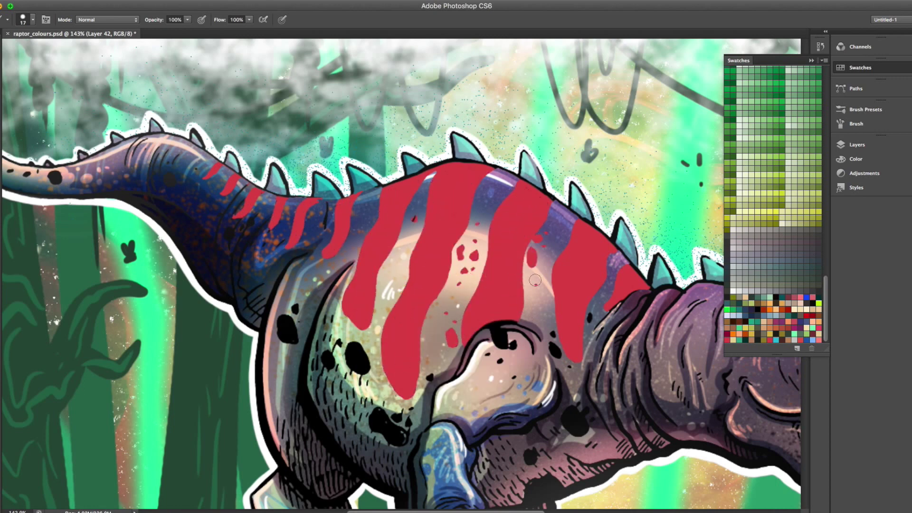
pyautogui.hscroll(5, 502, 257)
pyautogui.scroll(-2, 475, 266)
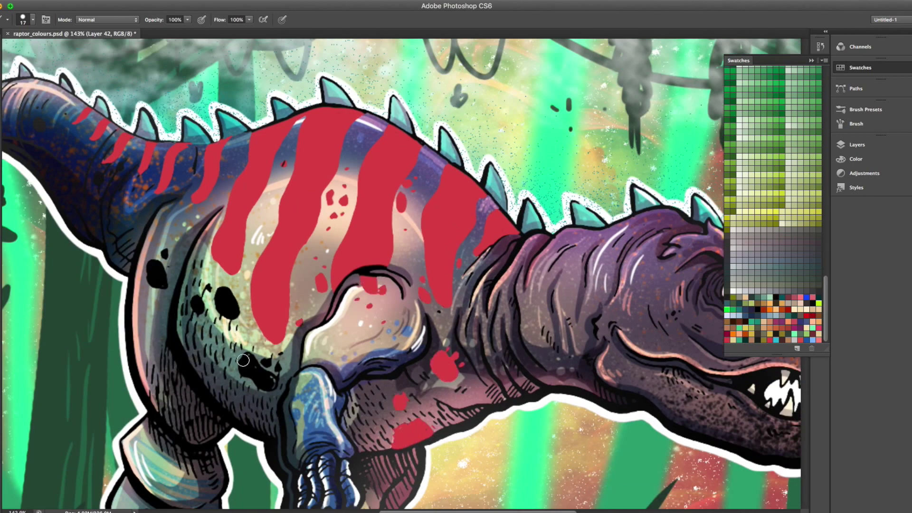
# - Fit the image on screen and lower the red stripe layer's opacity to 53%
pyautogui.hotkey('ctrl', '0')
pyautogui.click(850, 145)
pyautogui.moveTo(820, 163); pyautogui.dragTo(799, 175)
pyautogui.hotkey('ctrl', 'u')
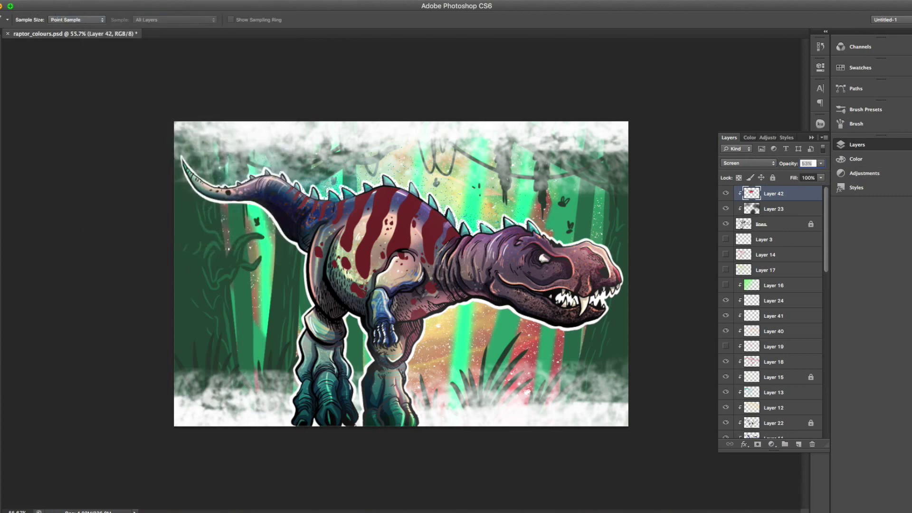
# - Drop Layer 42's opacity to 21% so the stripes read dark purple
pyautogui.press('Return')
pyautogui.moveTo(820, 163); pyautogui.dragTo(785, 173)
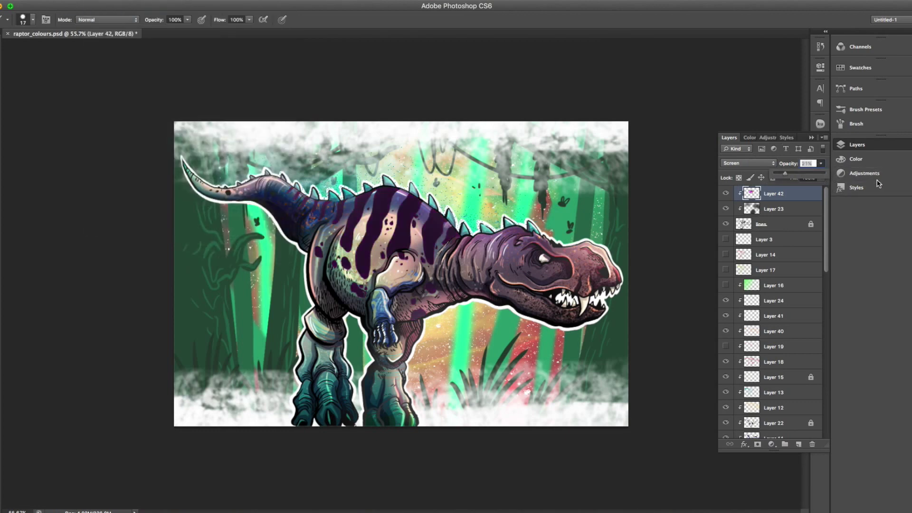
pyautogui.hotkey('ctrl', '0')
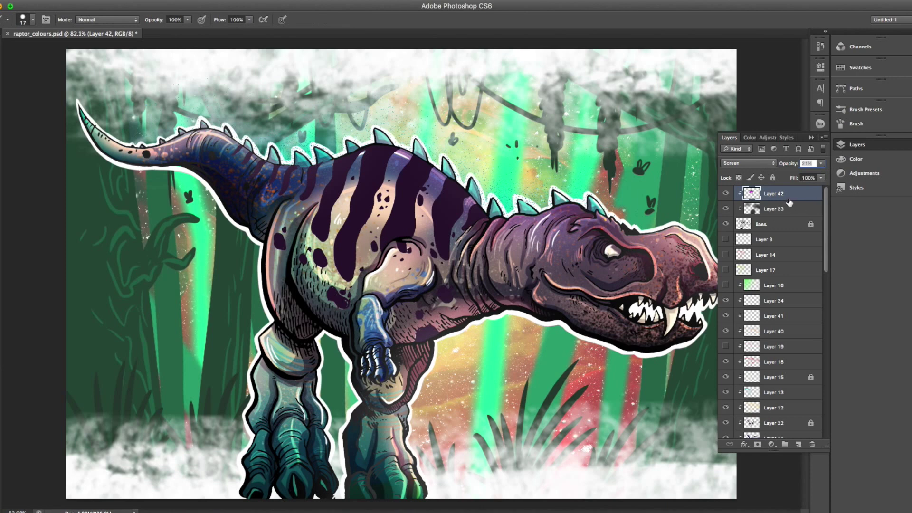
# - Make Layer 41 the working layer
pyautogui.click(789, 300)
pyautogui.click(779, 316)
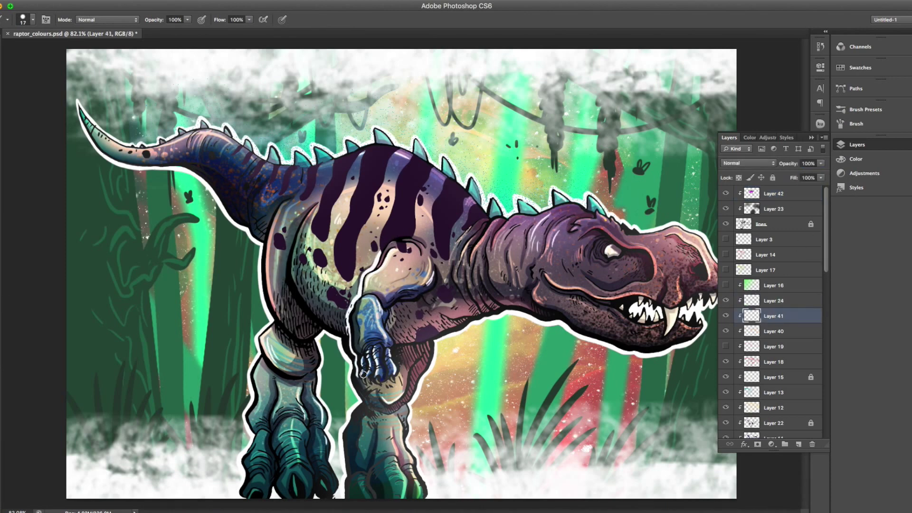
pyautogui.scroll(-1, 784, 329)
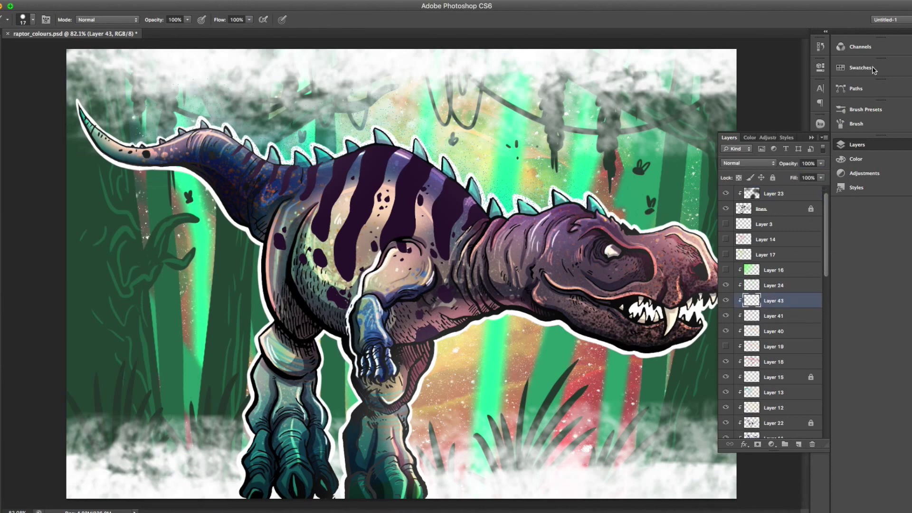
# - Try blend modes on the eye layer and keep it on Normal
pyautogui.press('Escape')
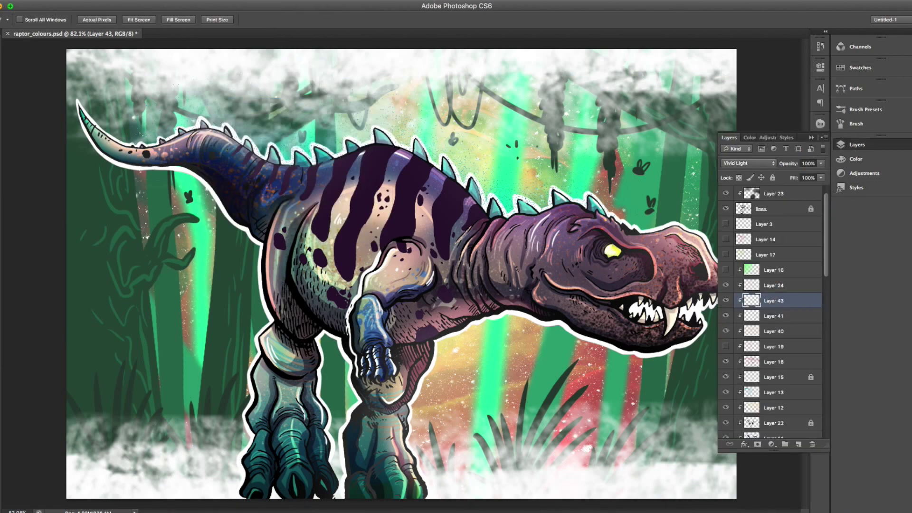
pyautogui.click(748, 163)
pyautogui.click(741, 35)
pyautogui.click(102, 1)
pyautogui.press('Escape')
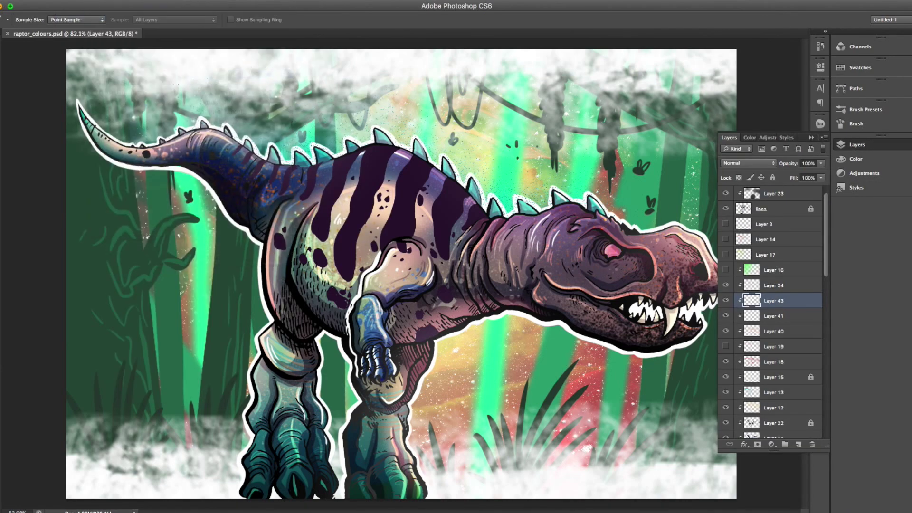
pyautogui.click(747, 163)
pyautogui.click(824, 139)
# - Duplicate the eye layer twice, setting the copies to Linear Light and another glow blend
pyautogui.hotkey('ctrl', 'j')
pyautogui.click(748, 163)
pyautogui.click(740, 295)
pyautogui.click(747, 163)
pyautogui.hotkey('ctrl', 'j')
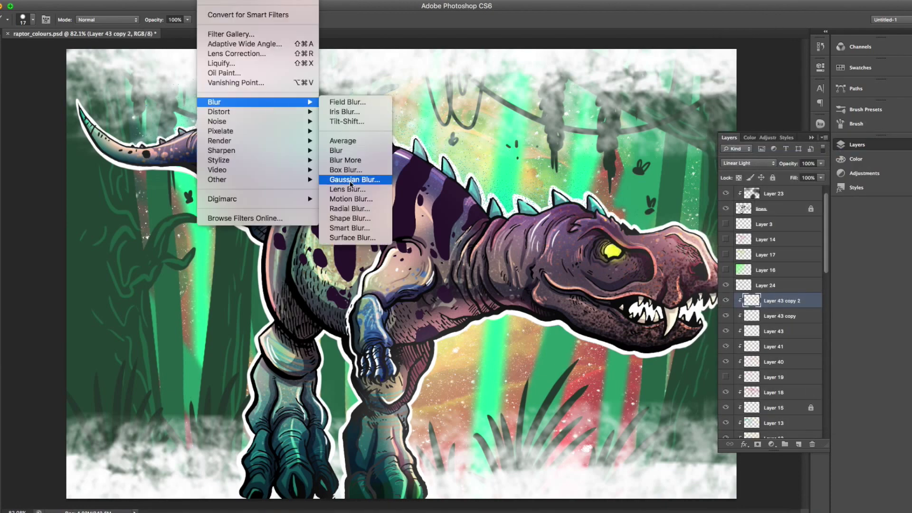
pyautogui.click(760, 163)
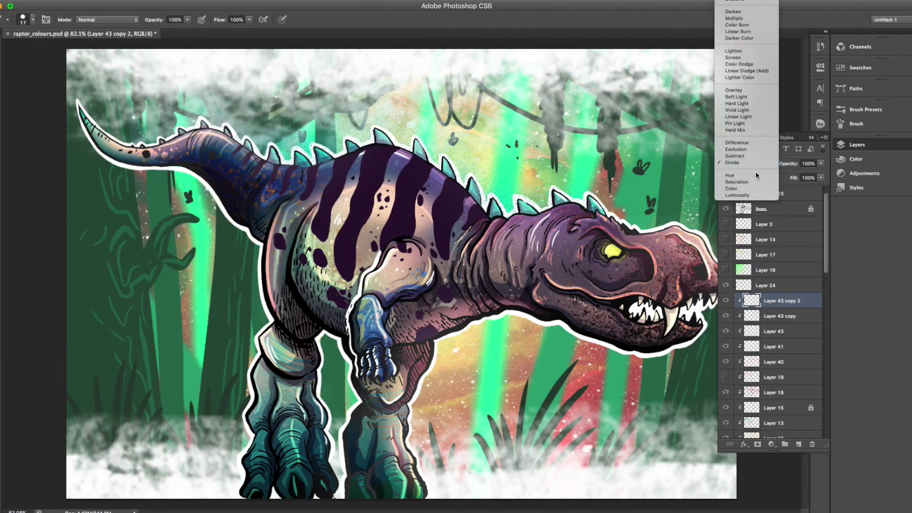
pyautogui.click(757, 169)
# - Clip Layer 24 to the layers below and save the document
pyautogui.hotkey('alt', ']')
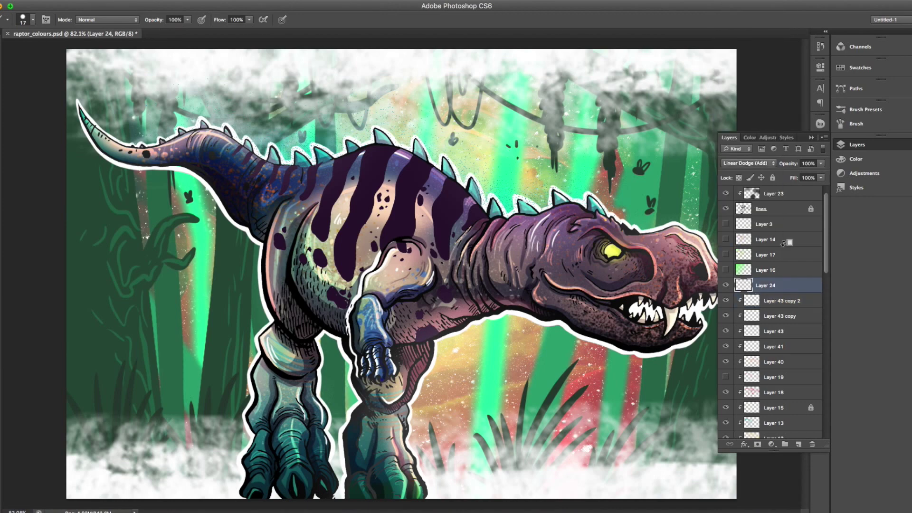
pyautogui.hotkey('ctrl', 'alt', 'g')
pyautogui.hotkey('ctrl', 's')
# - Select the background layers down through Layer 21 and merge them into one
pyautogui.scroll(-5, 791, 213)
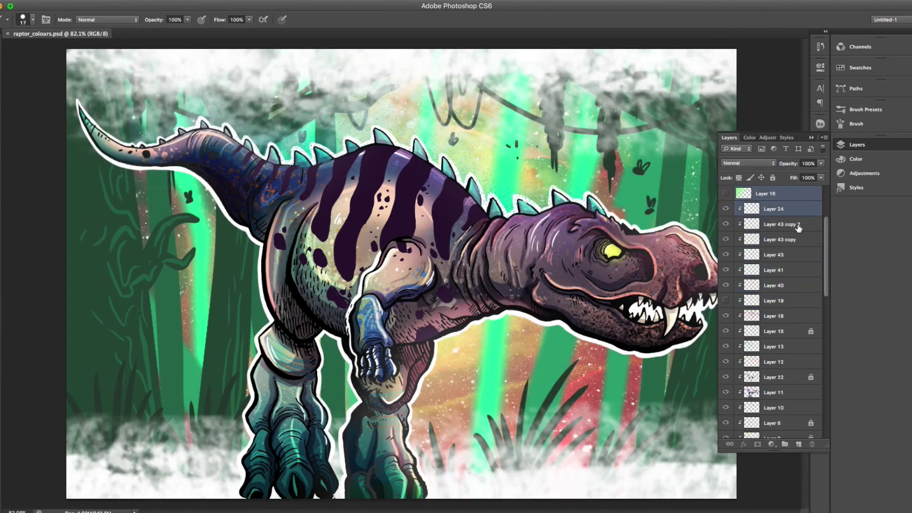
pyautogui.click(779, 194)
pyautogui.keyDown('shift'); pyautogui.click(783, 316); pyautogui.keyUp('shift')
pyautogui.keyDown('shift'); pyautogui.click(759, 408); pyautogui.keyUp('shift')
pyautogui.click(824, 138)
pyautogui.hotkey('ctrl', 'e')
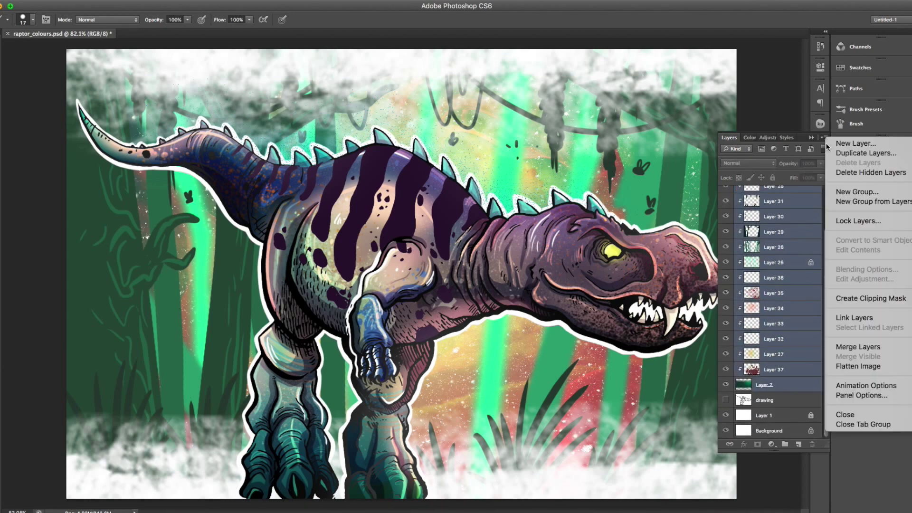
pyautogui.hotkey('ctrl', 'e')
# - Rename the merged layer 'back' and bring up its Hue/Saturation adjustment
pyautogui.doubleClick(761, 208)
pyautogui.write('back')
pyautogui.press('Return')
pyautogui.click(97, 1)
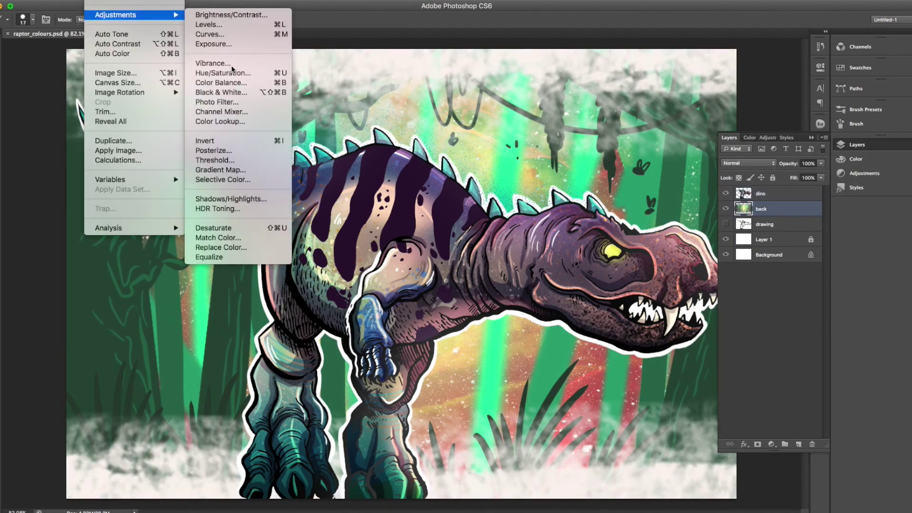
pyautogui.click(229, 73)
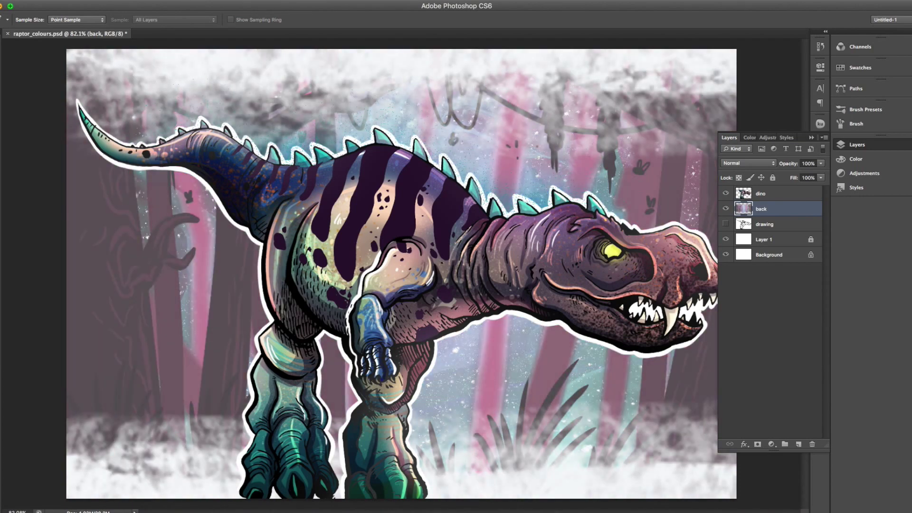
# - Apply the pink hue shift, select the dino layer and pick the Eyedropper
pyautogui.press('Return')
pyautogui.hotkey('alt', ']')
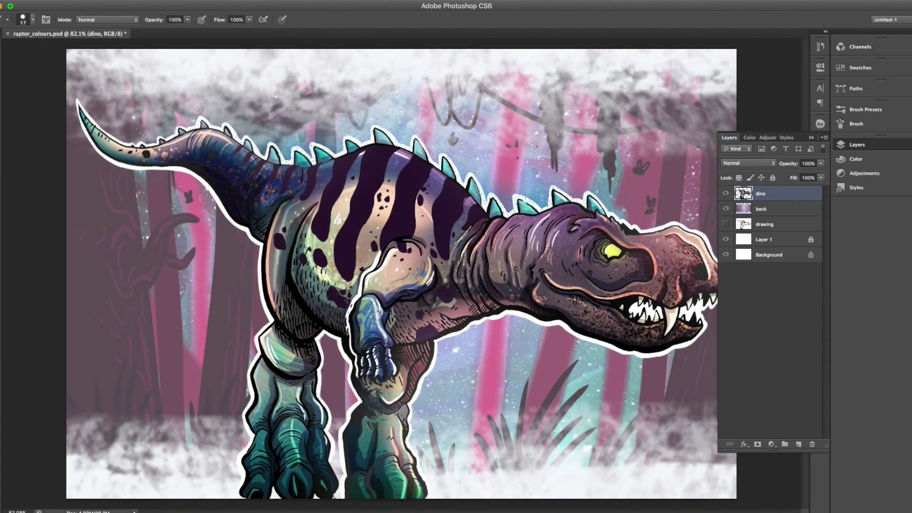
pyautogui.press('i')
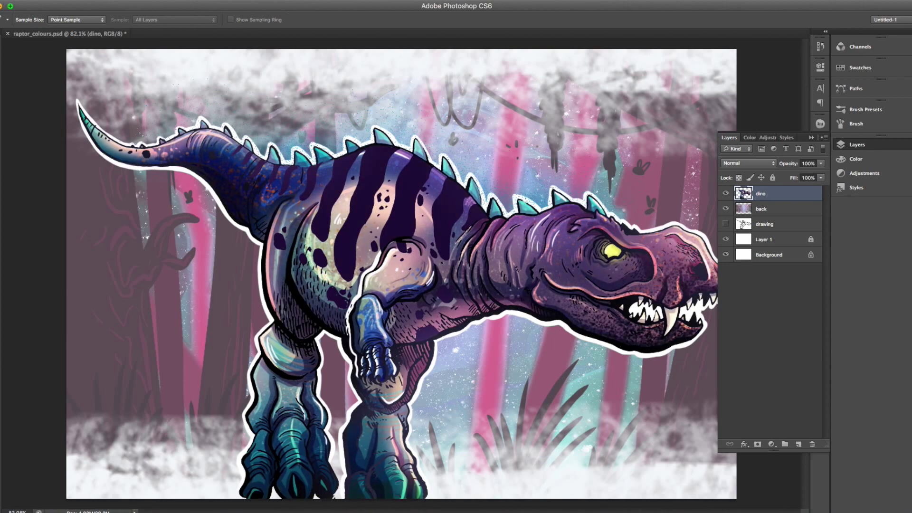